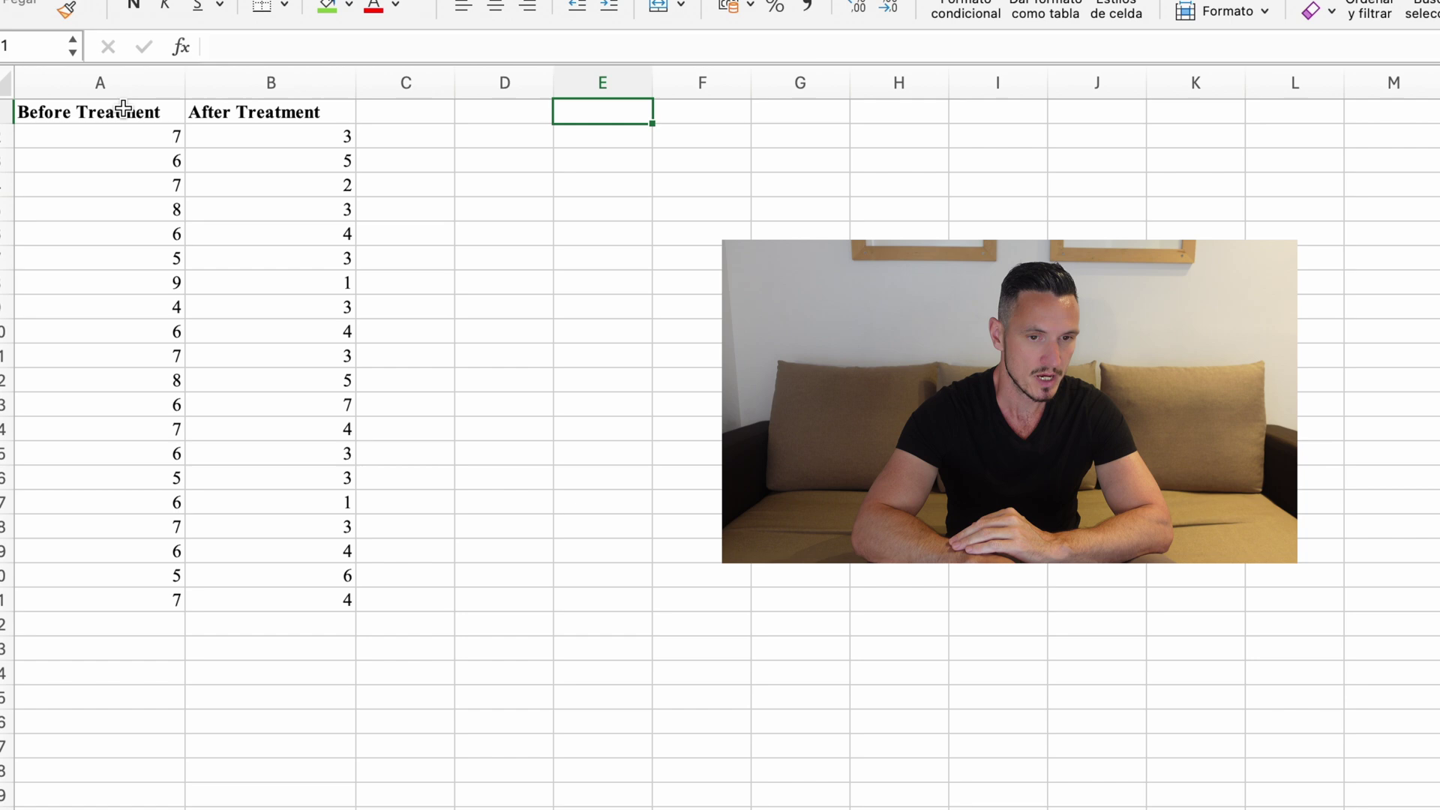
# Check the Before Treatment and After Treatment headers in cells A1 and B1 of the Excel sheet.
pyautogui.click(148, 114)
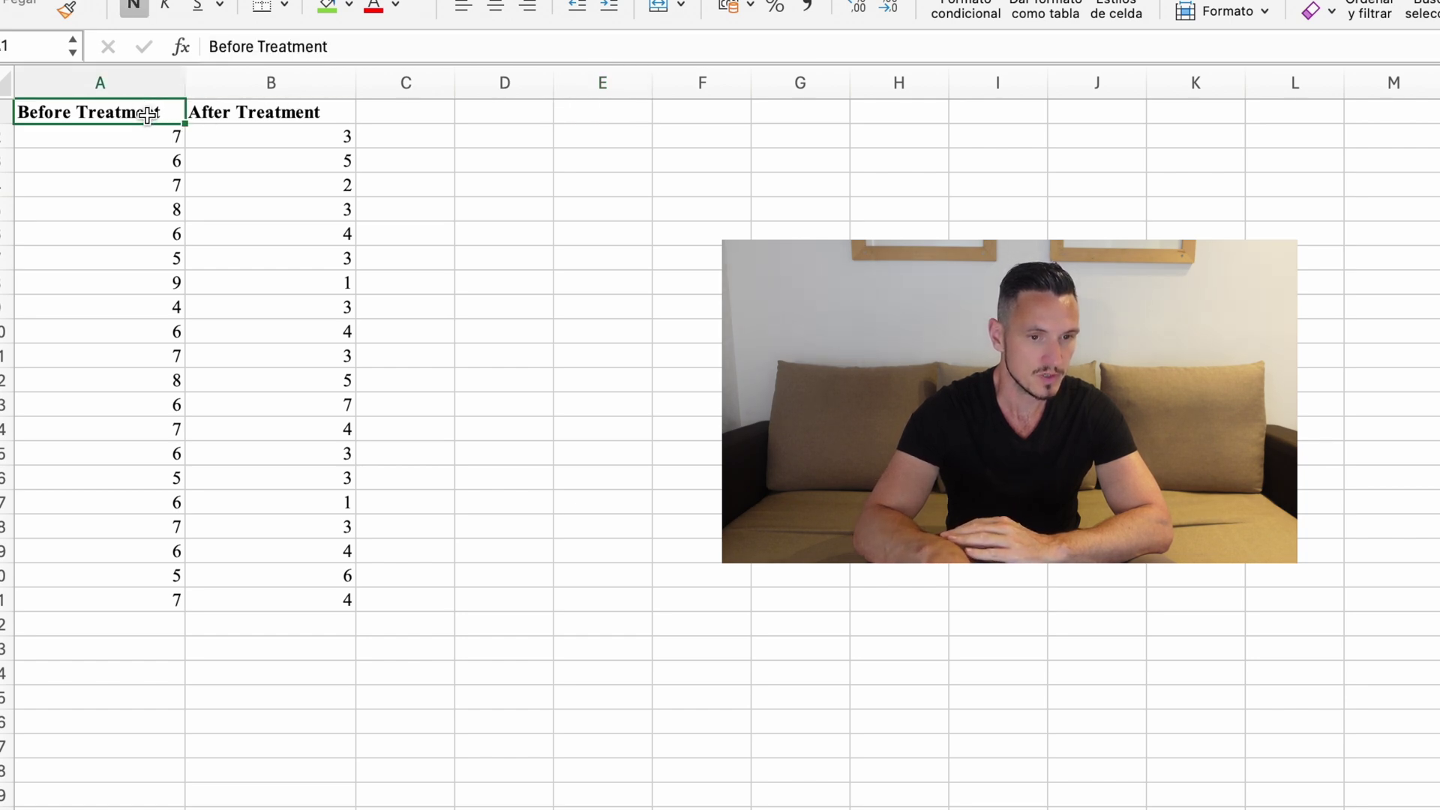
pyautogui.press('Right')
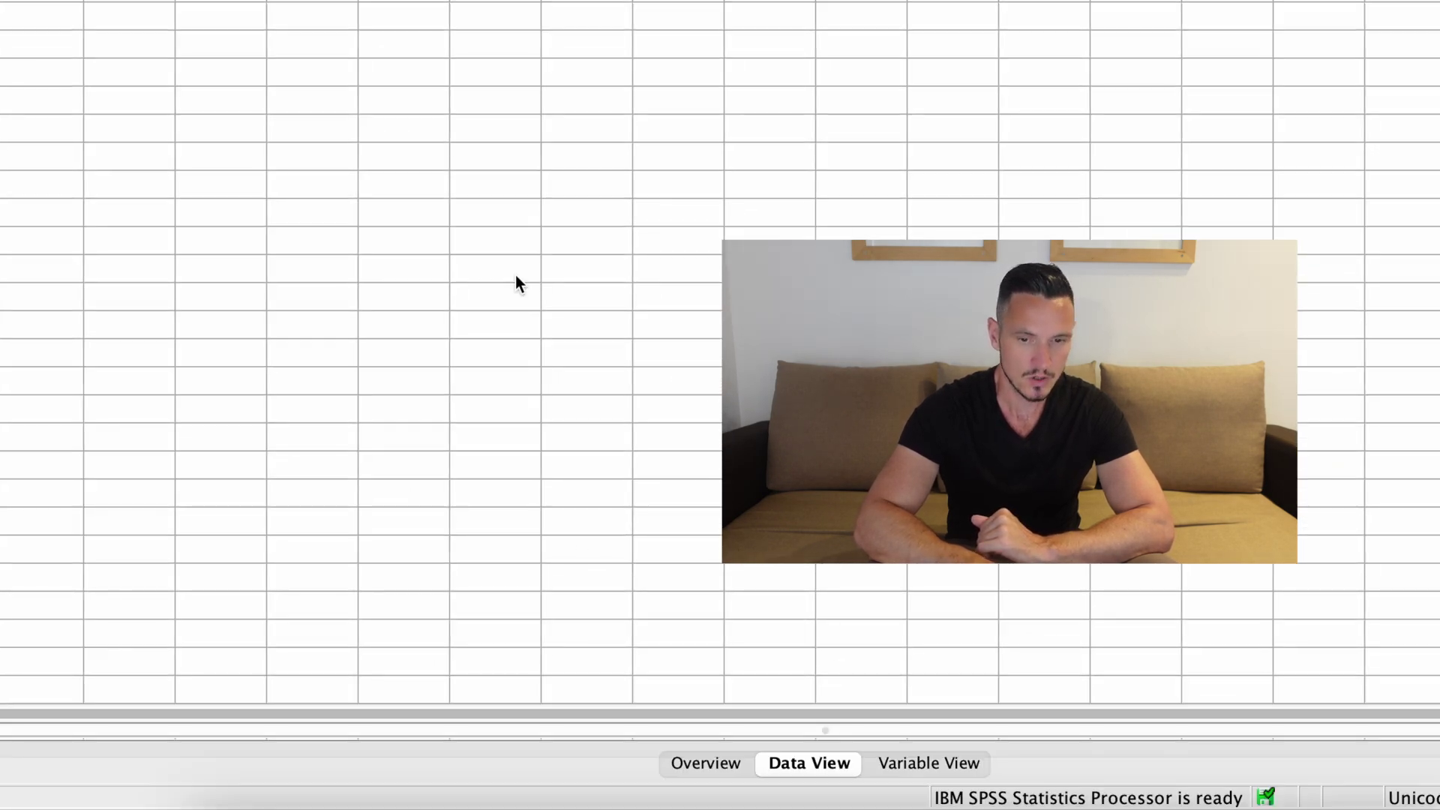
# In Variable View, name two variables Before_treatment and After_treatment.
pyautogui.click(921, 765)
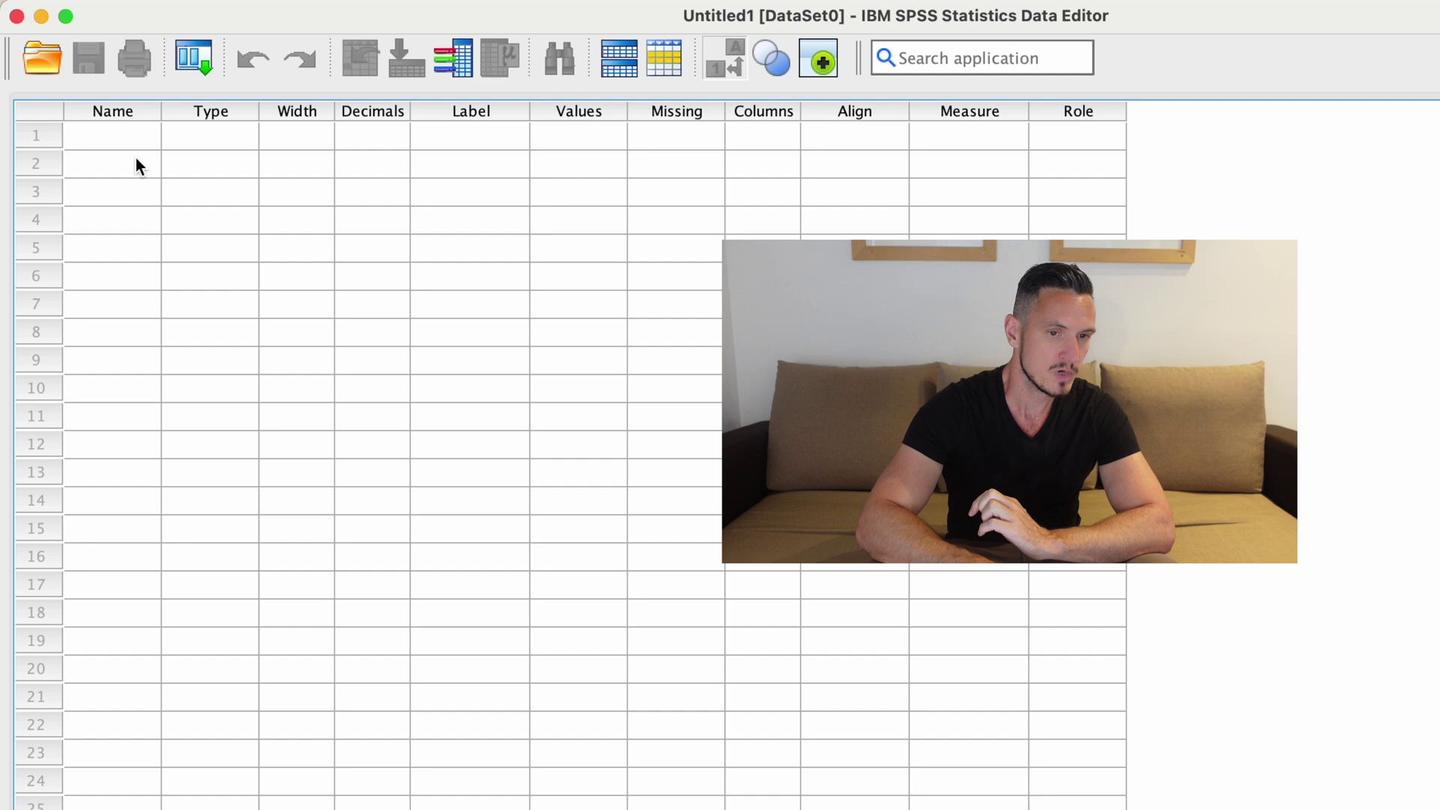
pyautogui.click(111, 143)
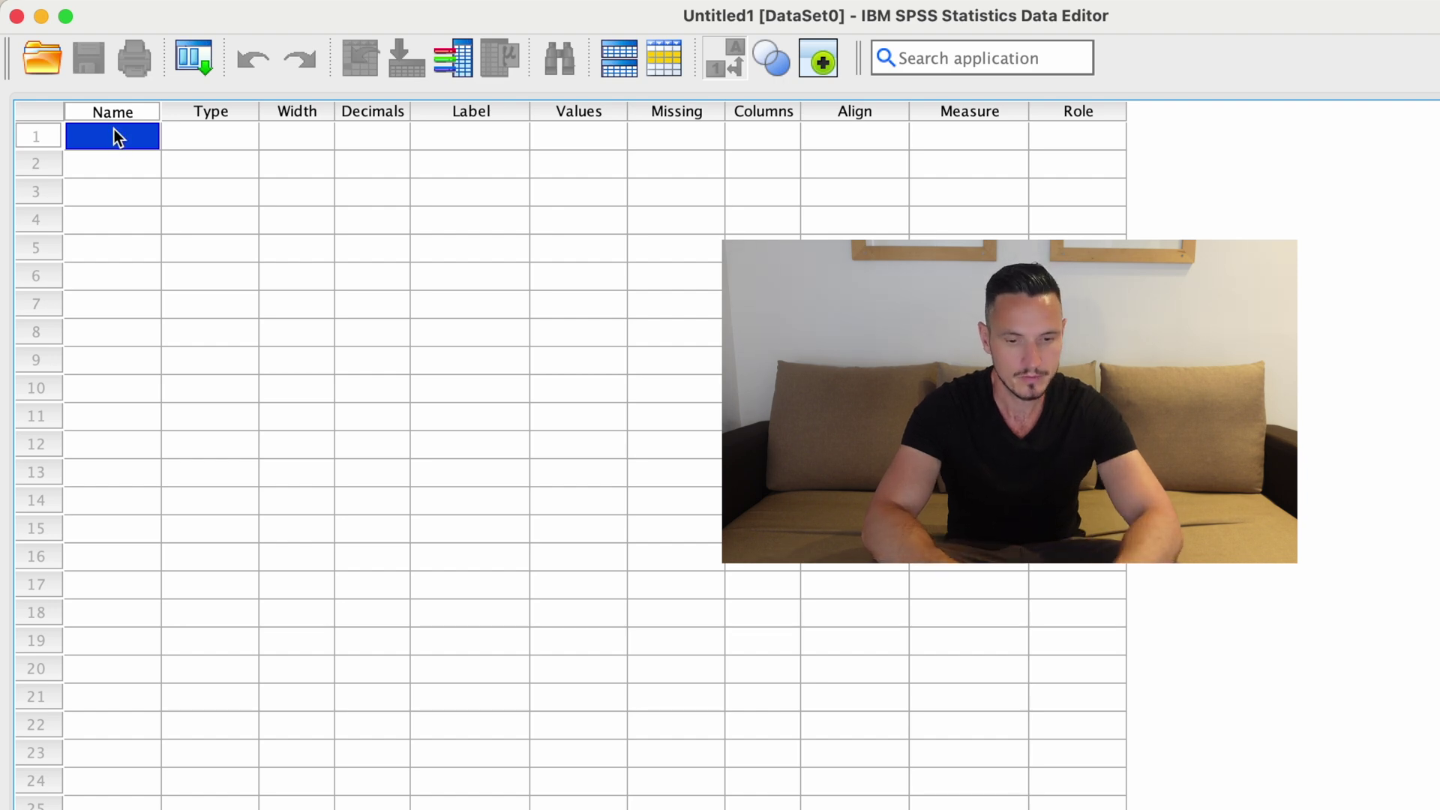
pyautogui.write('Before')
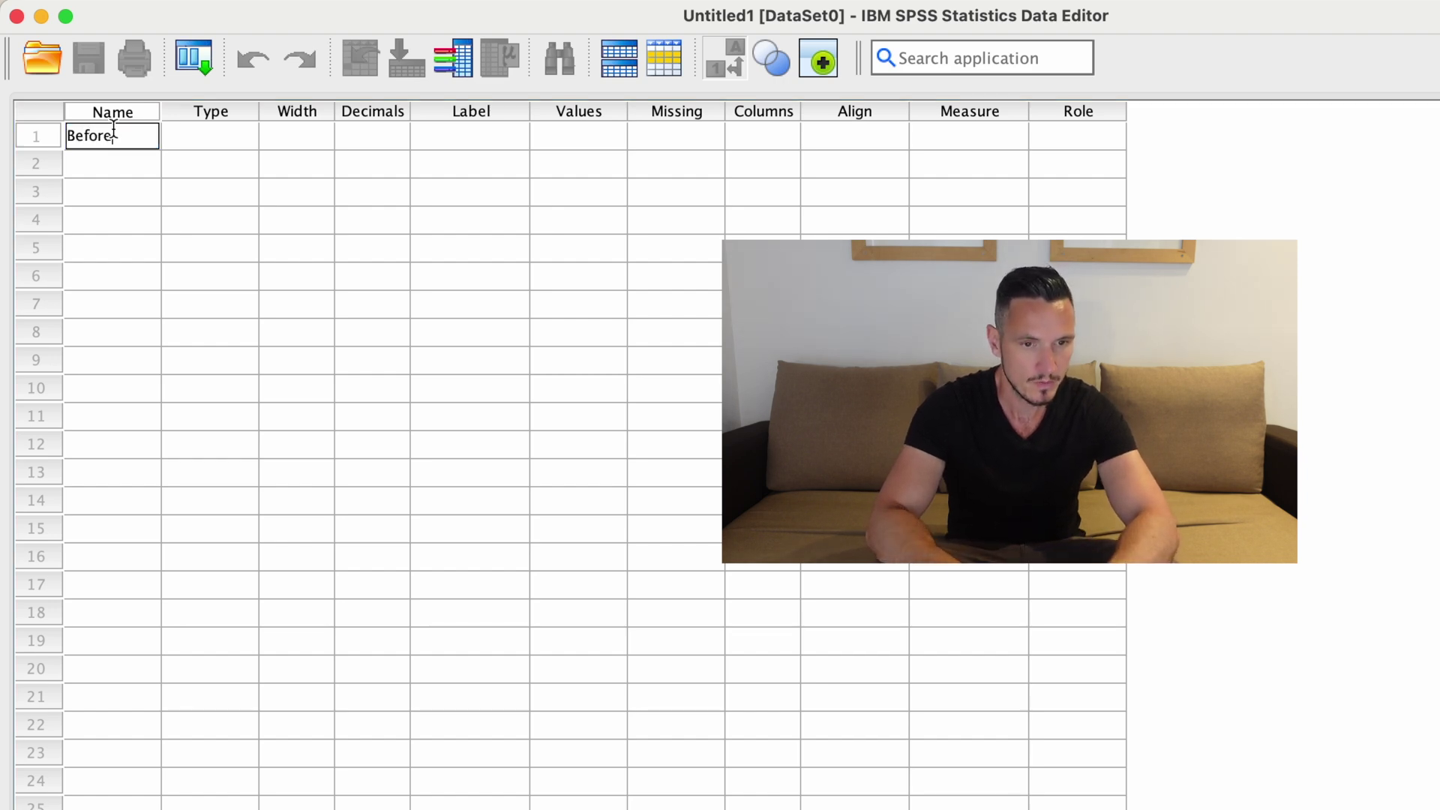
pyautogui.write('_treat')
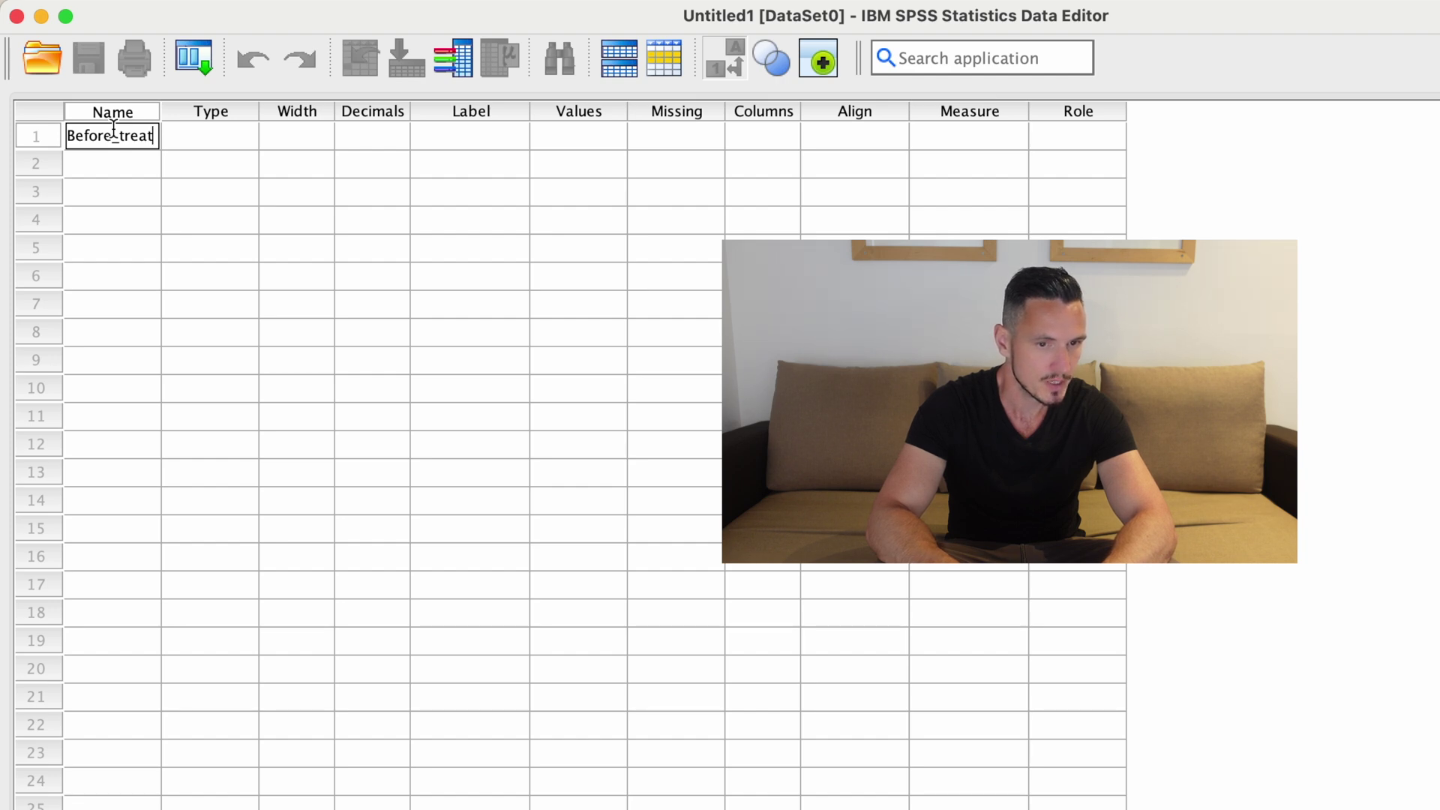
pyautogui.write('ment')
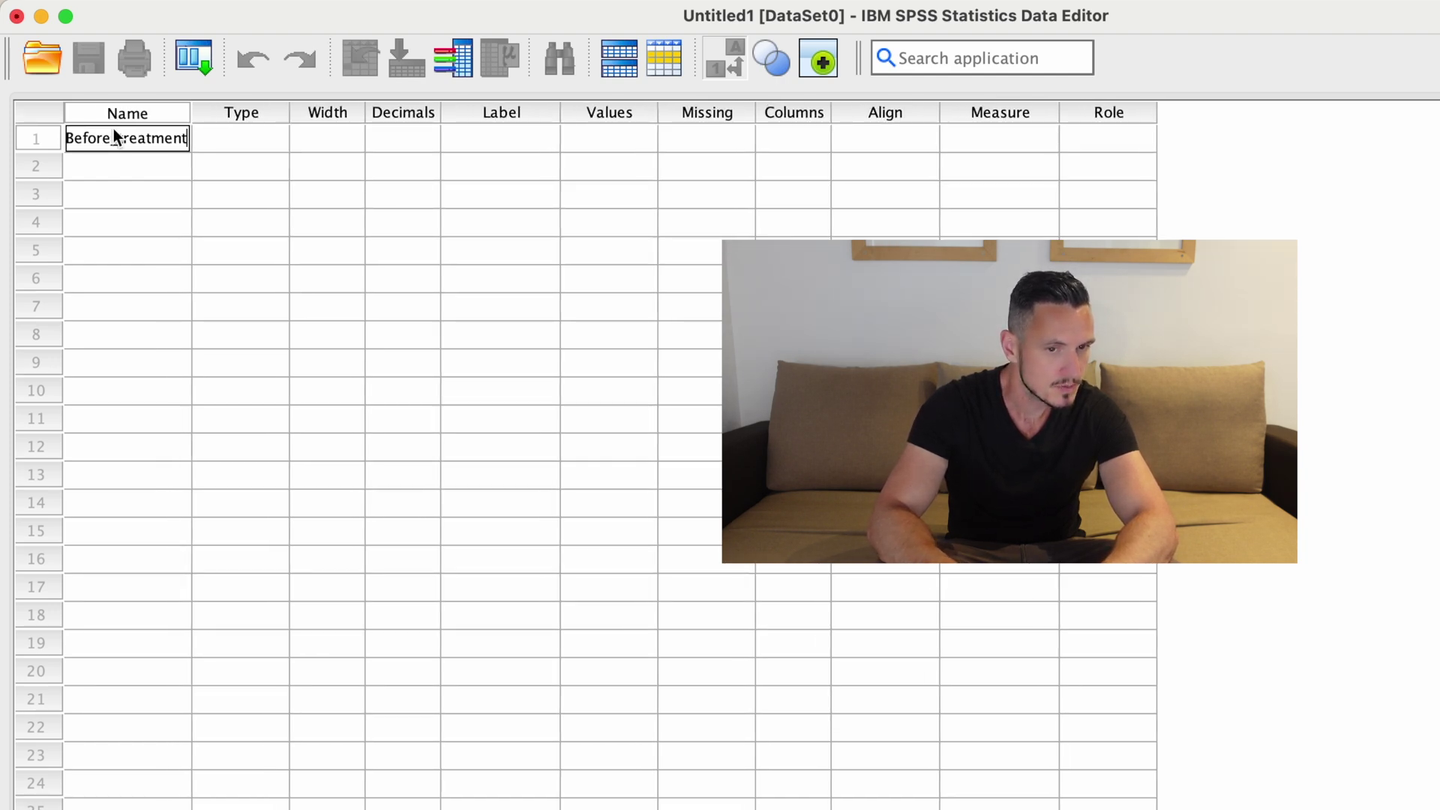
pyautogui.press('Return')
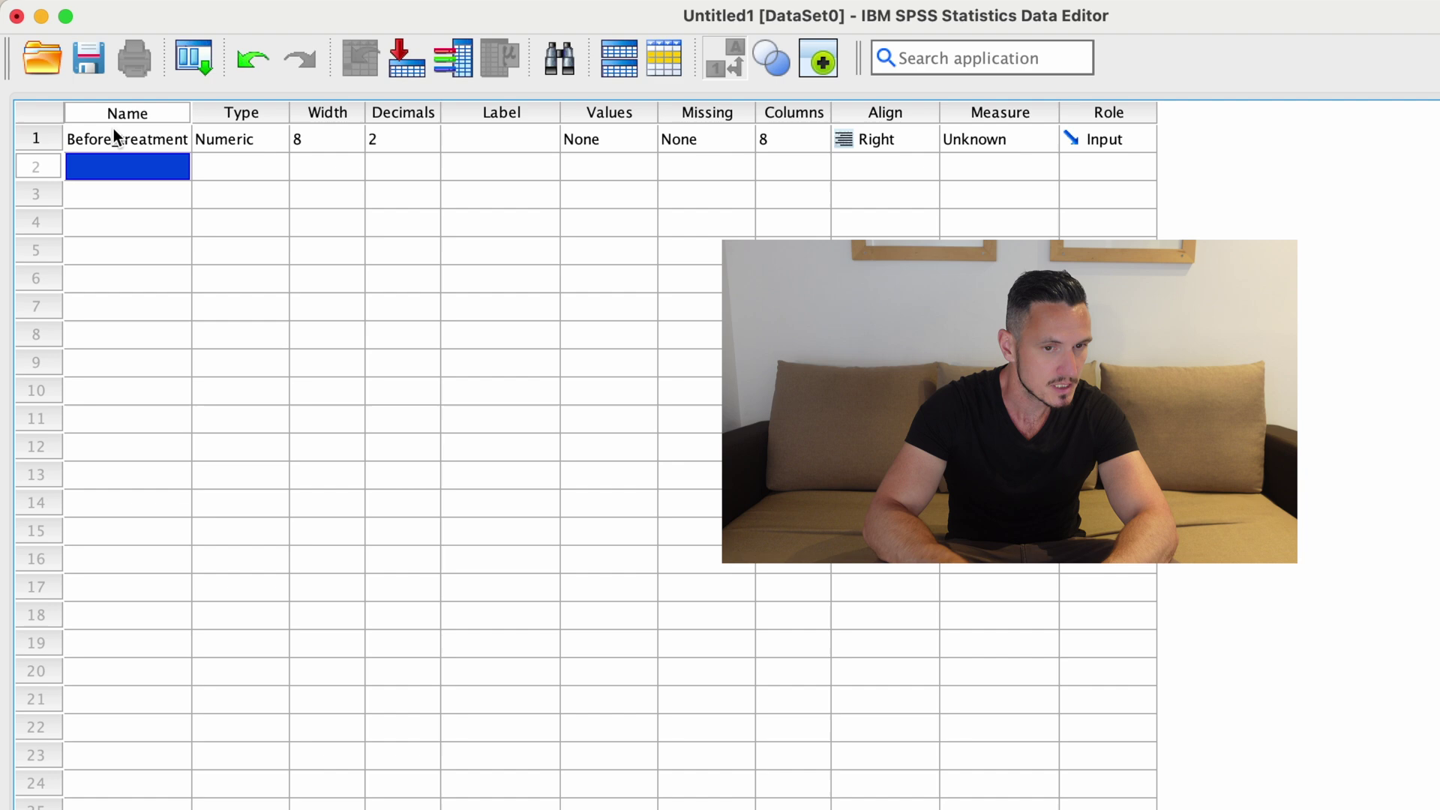
pyautogui.write('After')
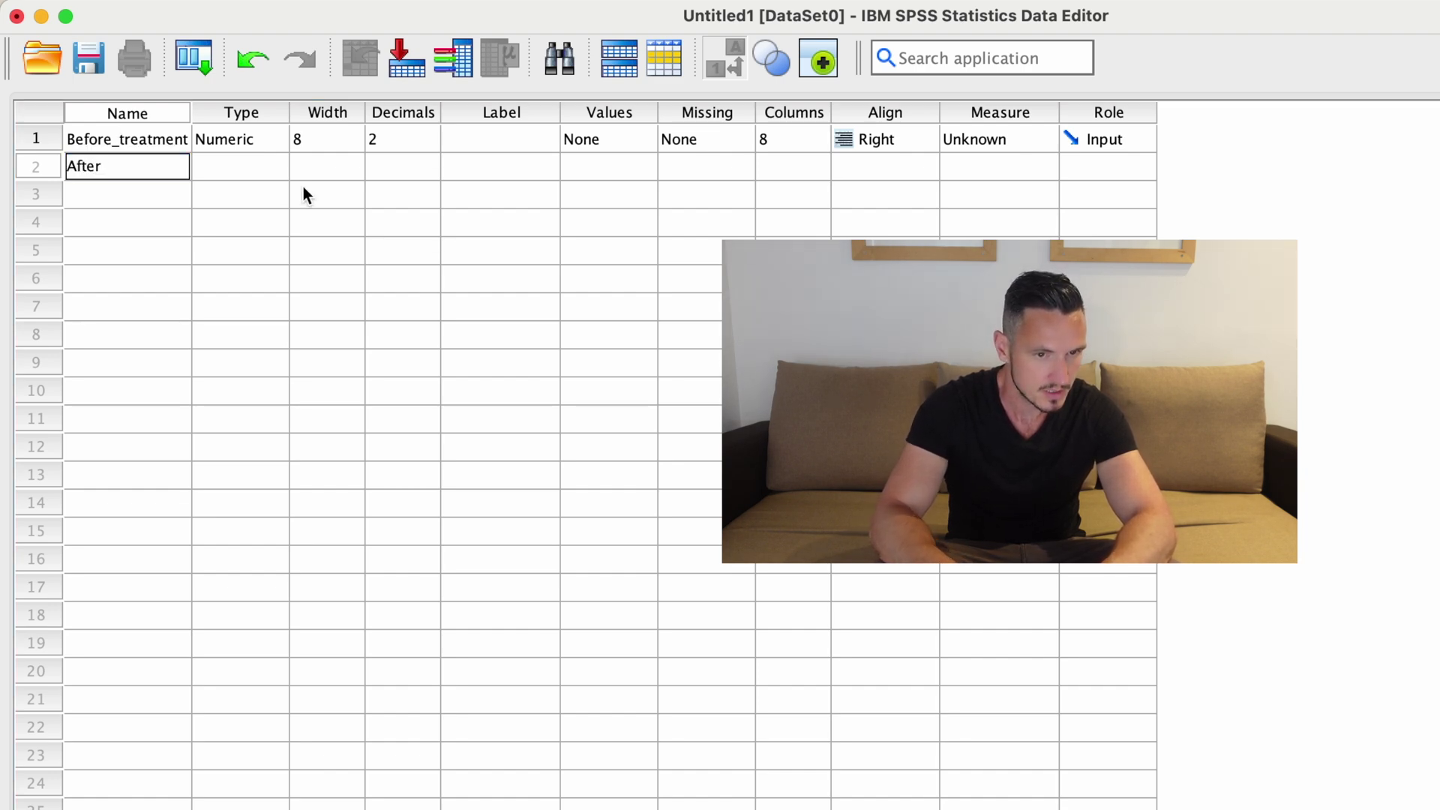
pyautogui.write('_')
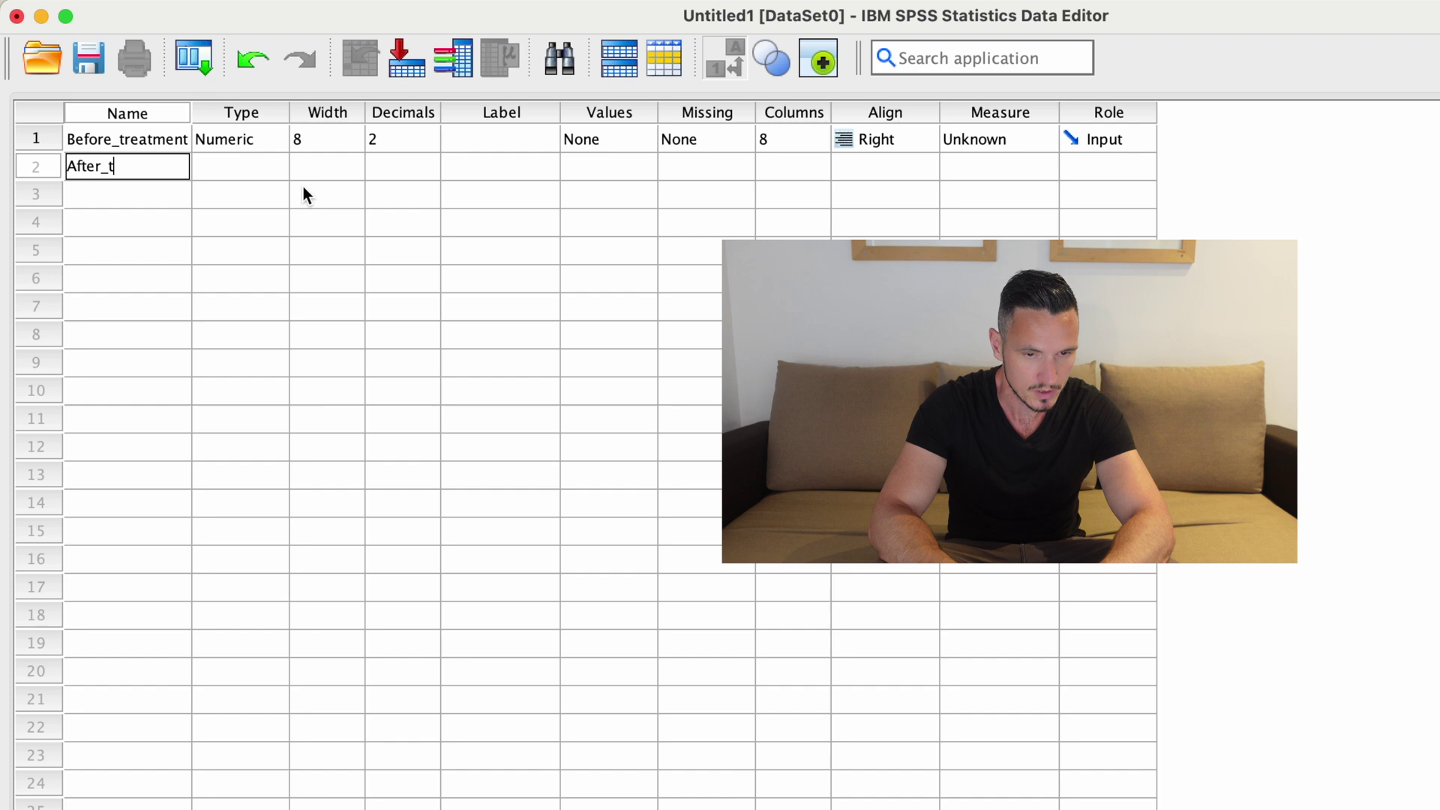
pyautogui.write('treat')
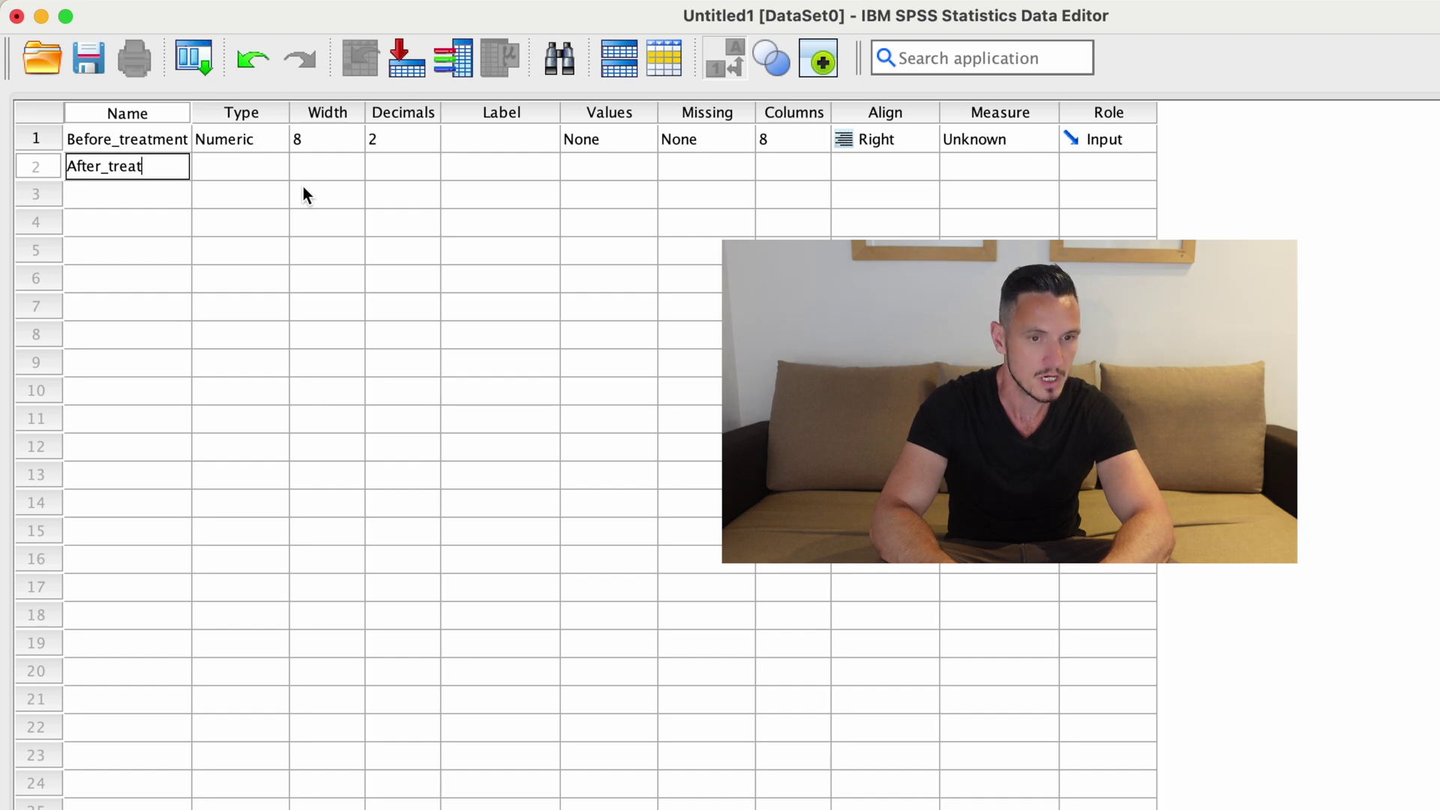
pyautogui.write('ment')
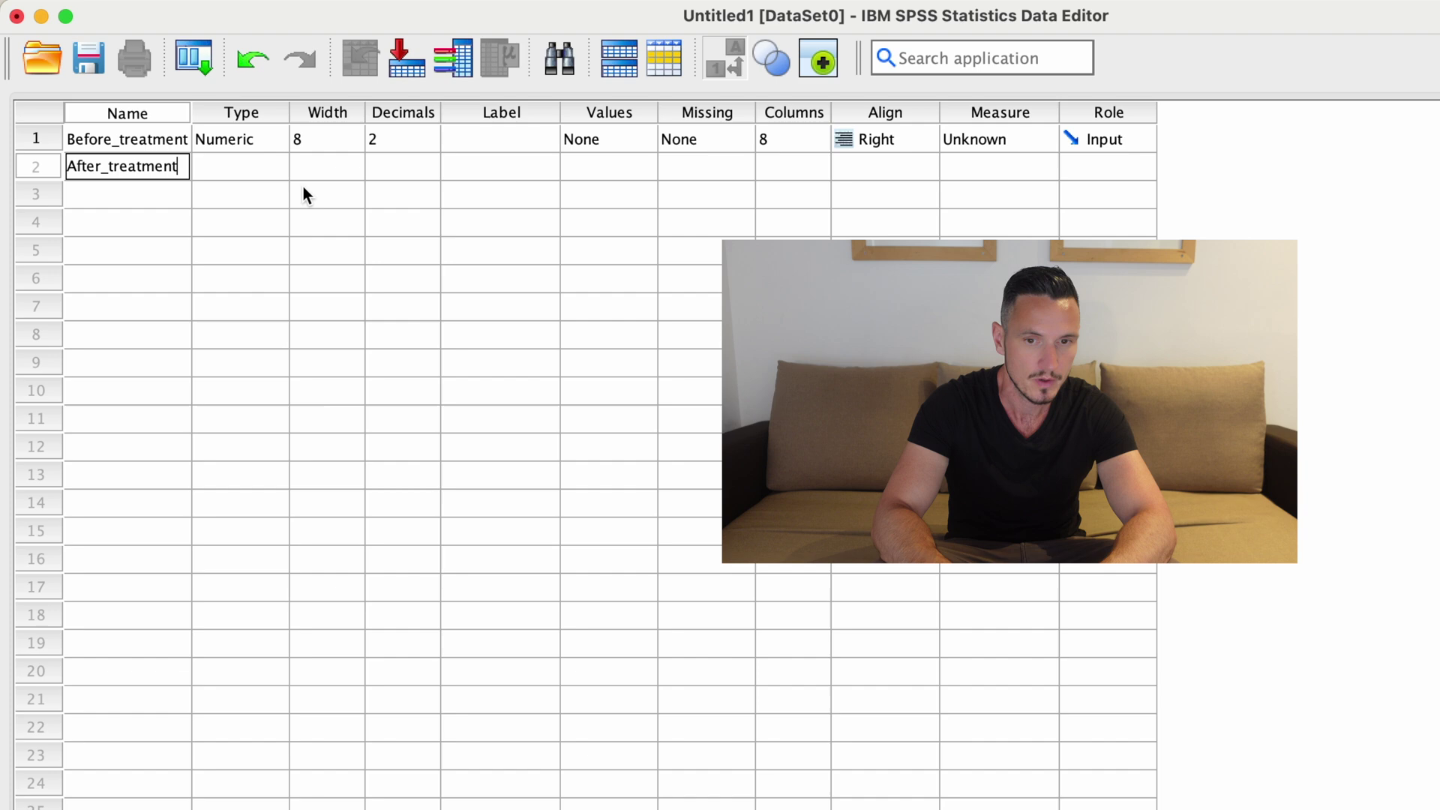
pyautogui.press('Return')
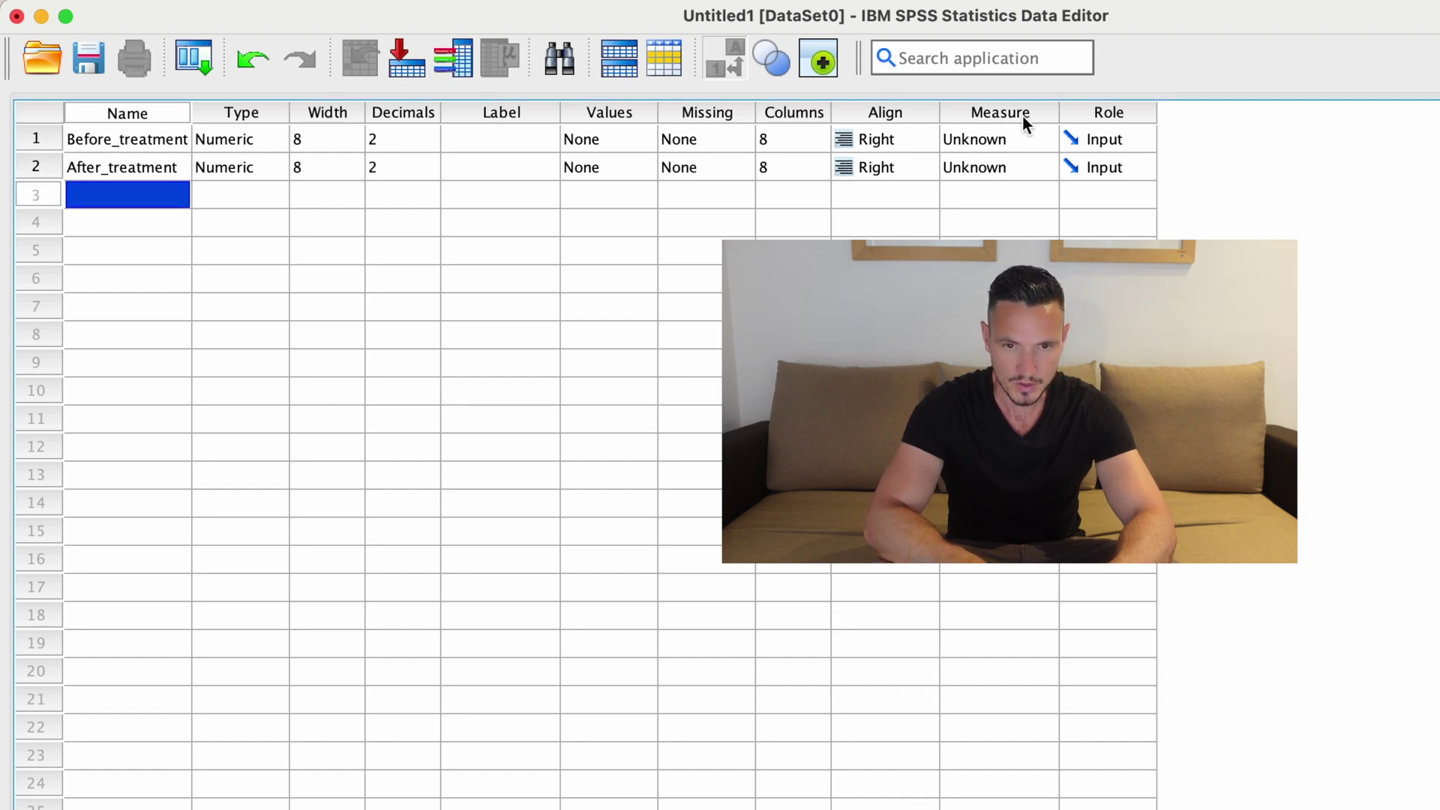
# Set the measurement level of both Before_treatment and After_treatment to Scale.
pyautogui.click(978, 141)
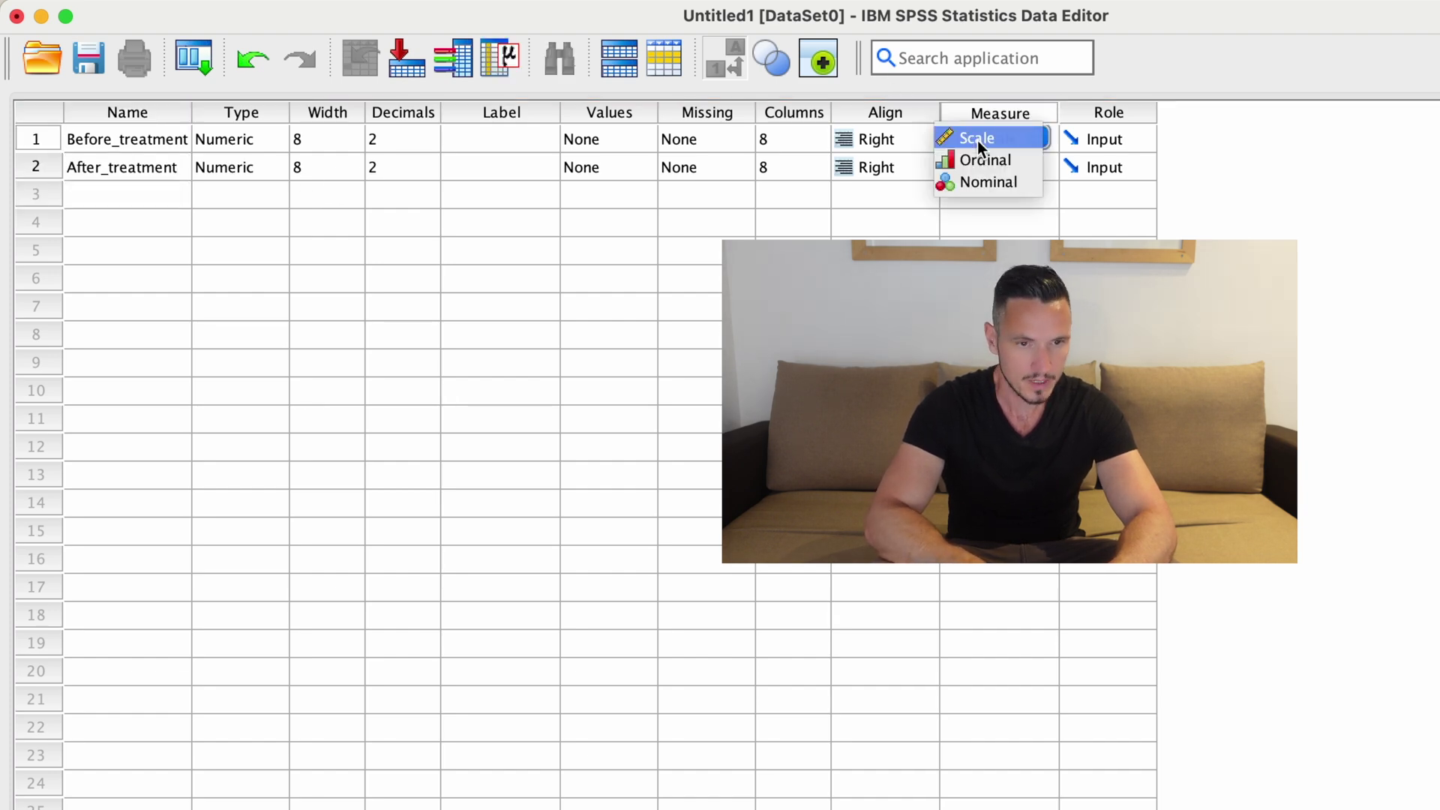
pyautogui.click(978, 141)
pyautogui.click(998, 165)
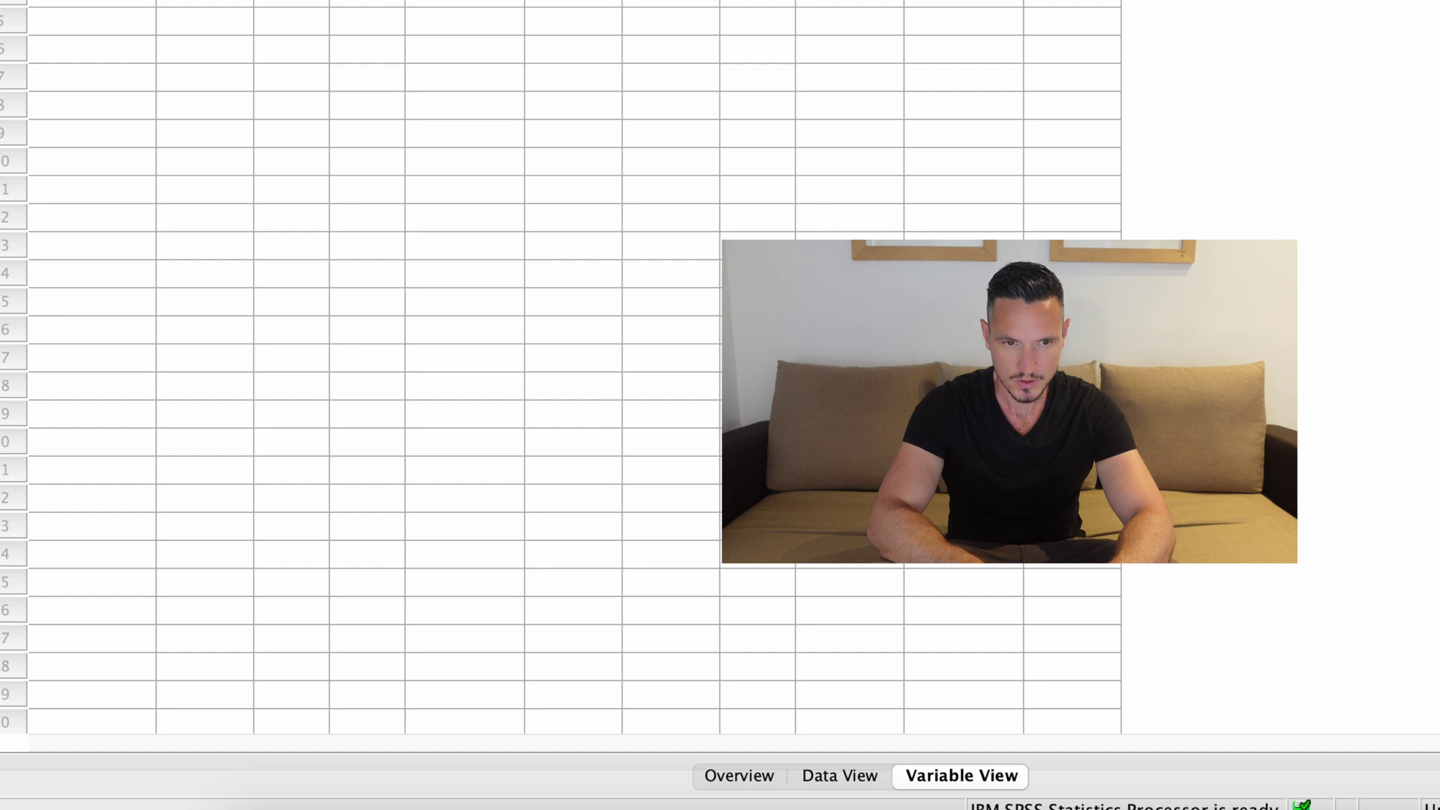
# Widen the Before_treatment and After_treatment columns in Data View.
pyautogui.click(842, 777)
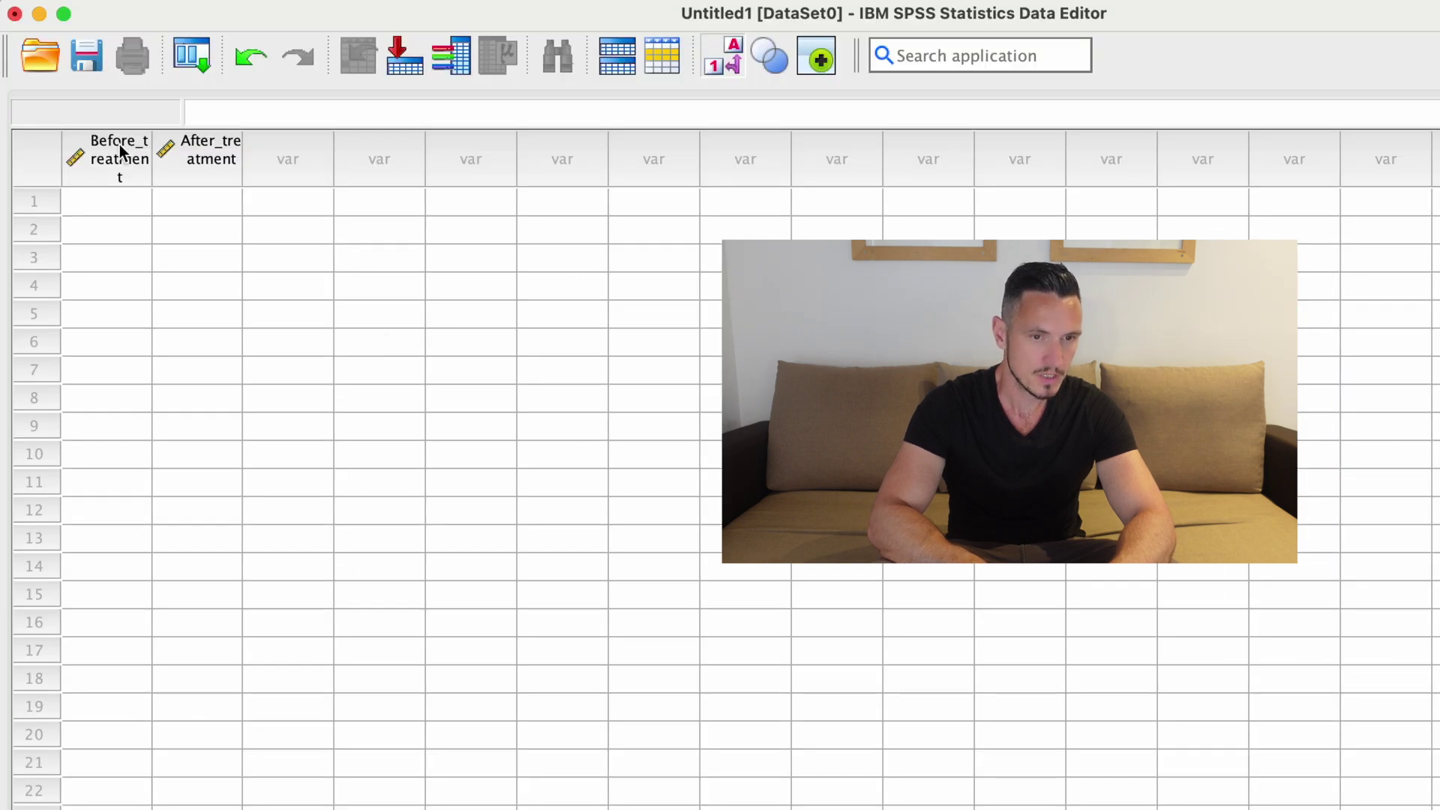
pyautogui.click(119, 144)
pyautogui.keyDown('shift'); pyautogui.click(206, 150); pyautogui.keyUp('shift')
pyautogui.moveTo(244, 137); pyautogui.dragTo(324, 142)
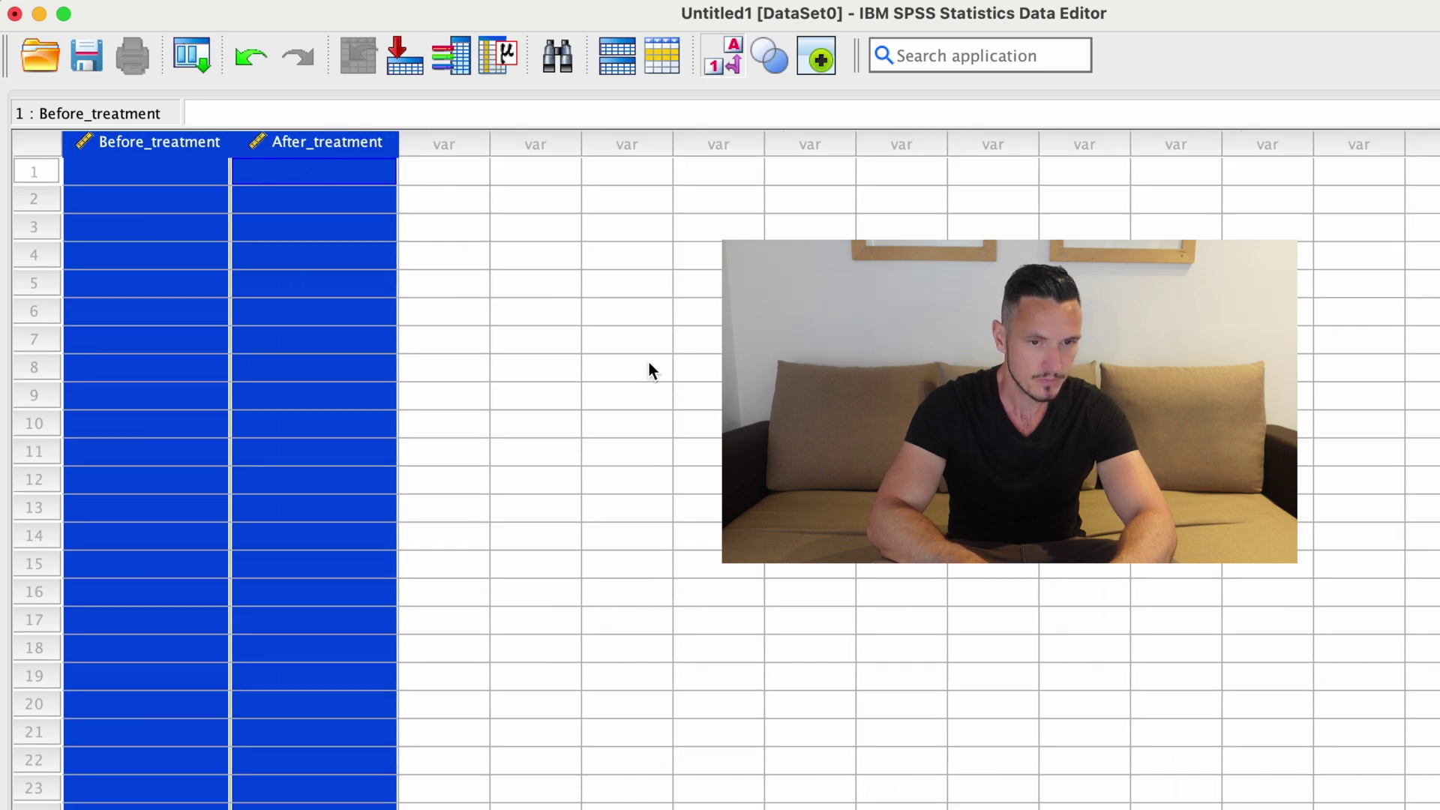
pyautogui.click(650, 363)
# Copy Excel cells A2:B21 and paste them starting at the first Before_treatment cell in SPSS.
pyautogui.hotkey('ctrl', 'Up')
pyautogui.click(579, 353)
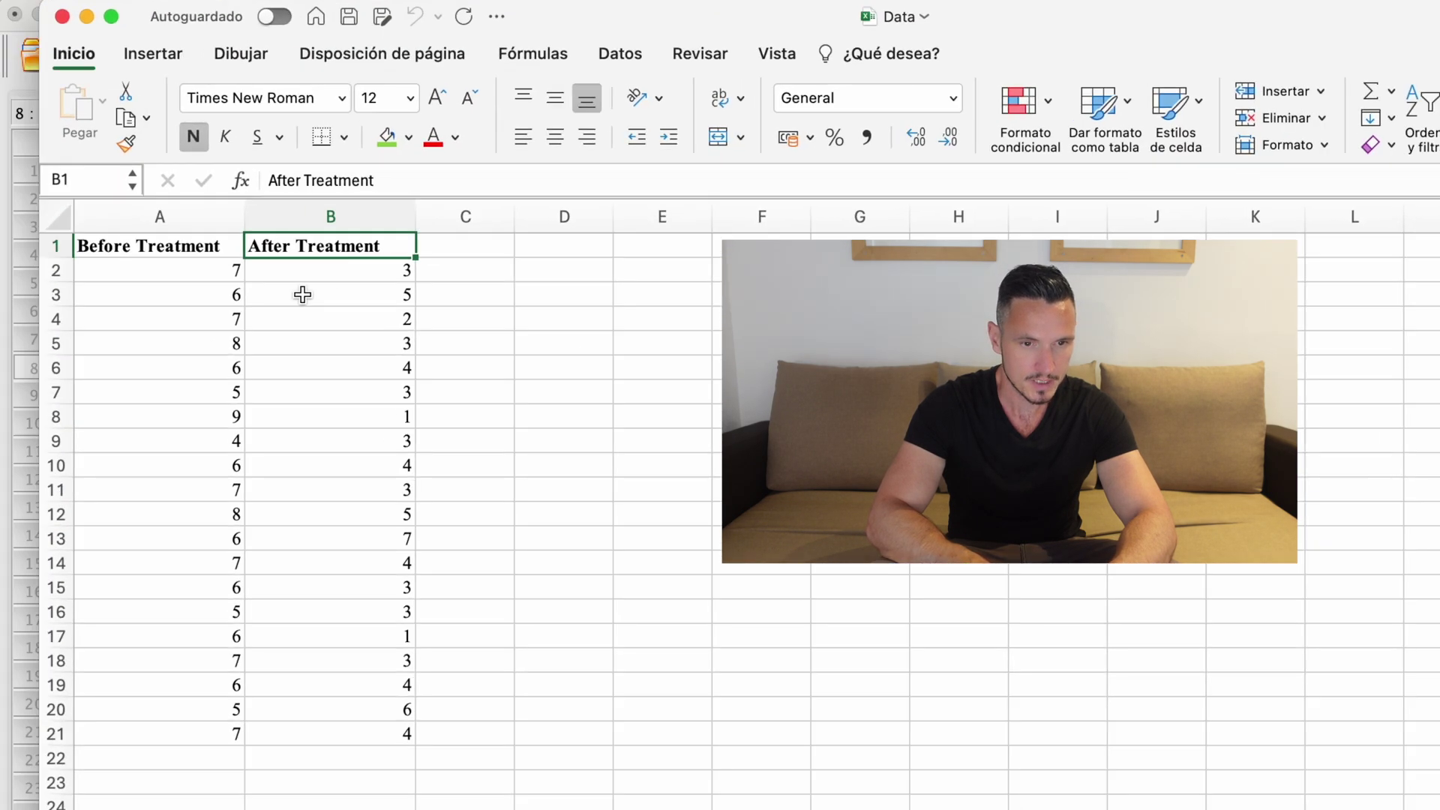
pyautogui.click(196, 275)
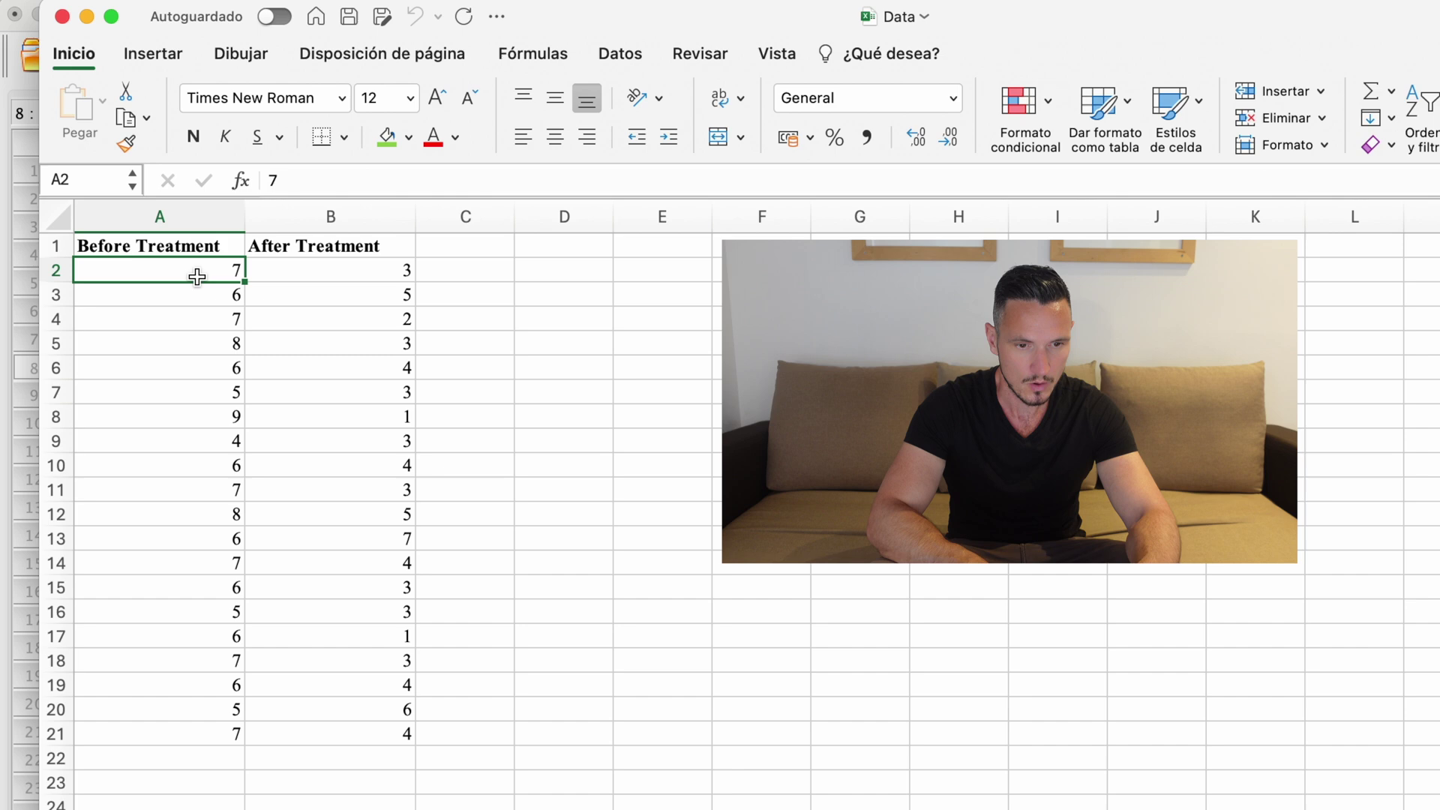
pyautogui.keyDown('shift'); pyautogui.click(411, 733); pyautogui.keyUp('shift')
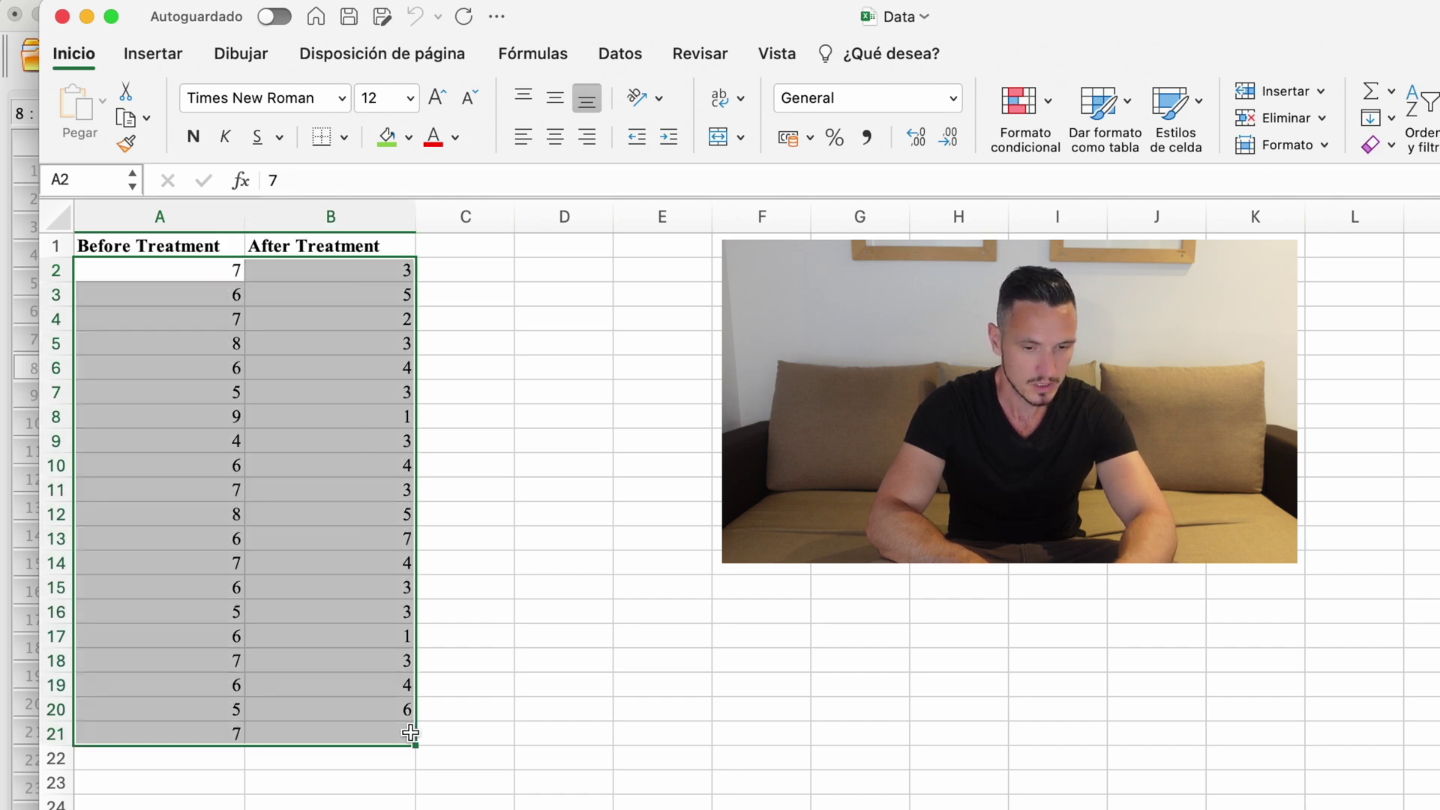
pyautogui.press('super+c')
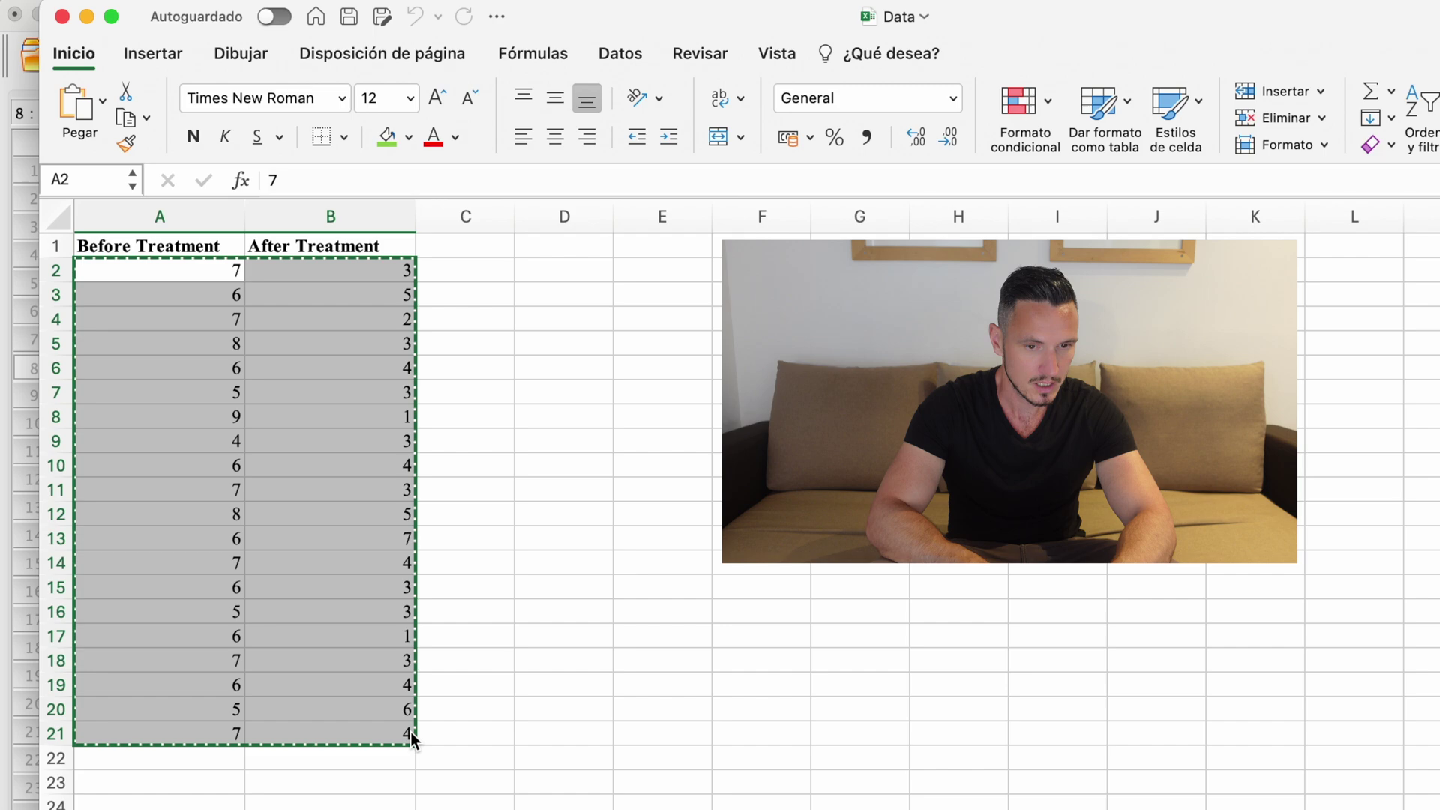
pyautogui.hotkey('ctrl', 'Up')
pyautogui.click(549, 738)
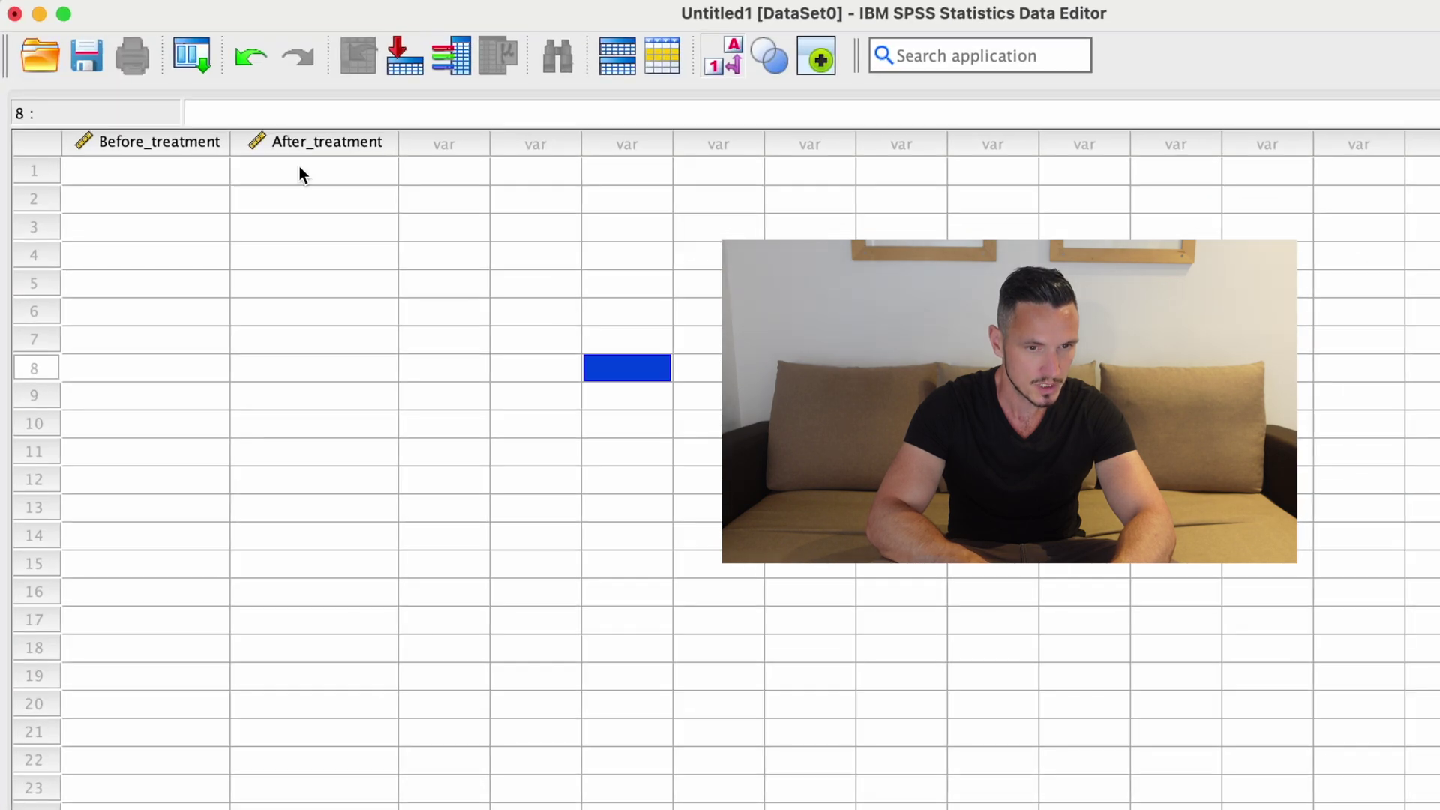
pyautogui.click(188, 165)
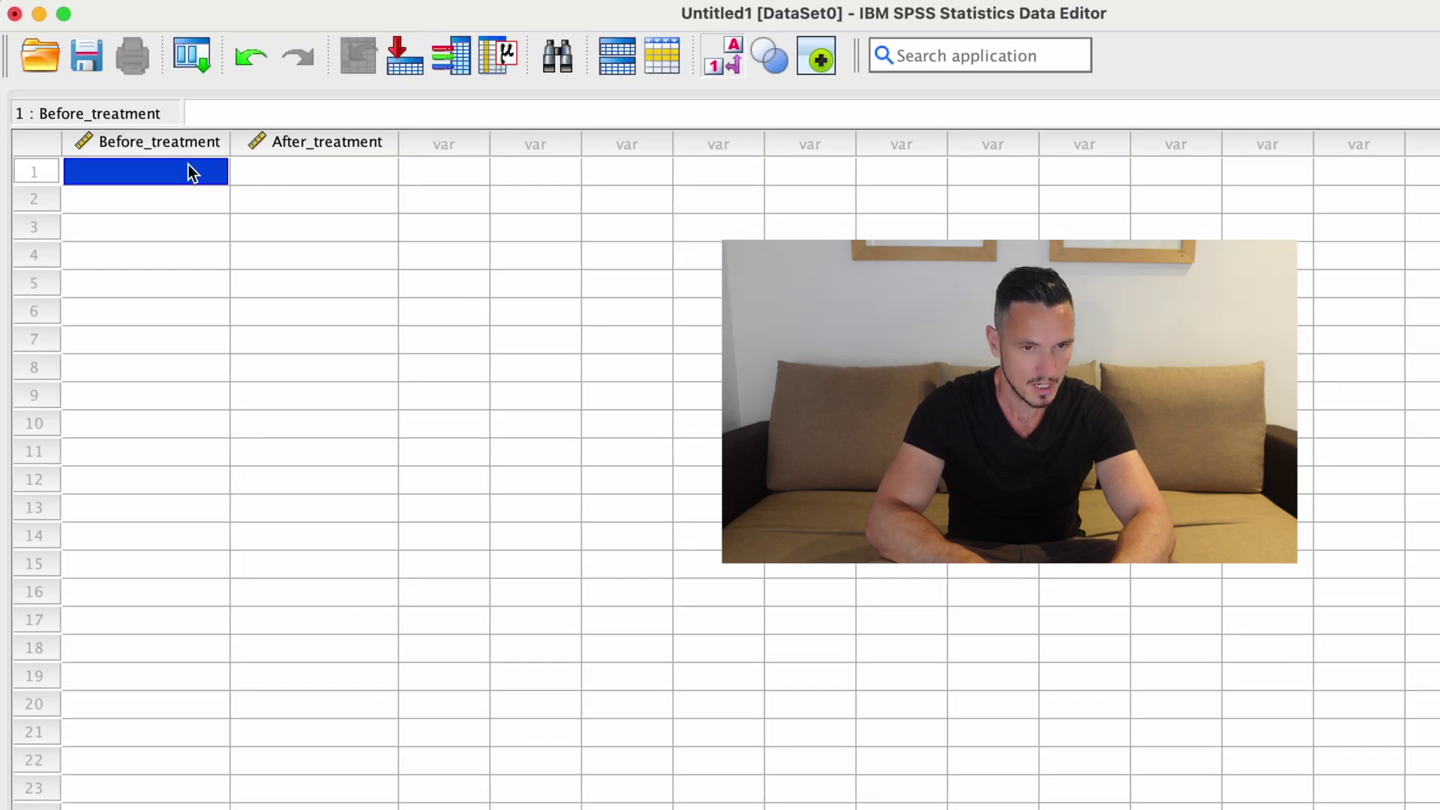
pyautogui.press('super+v')
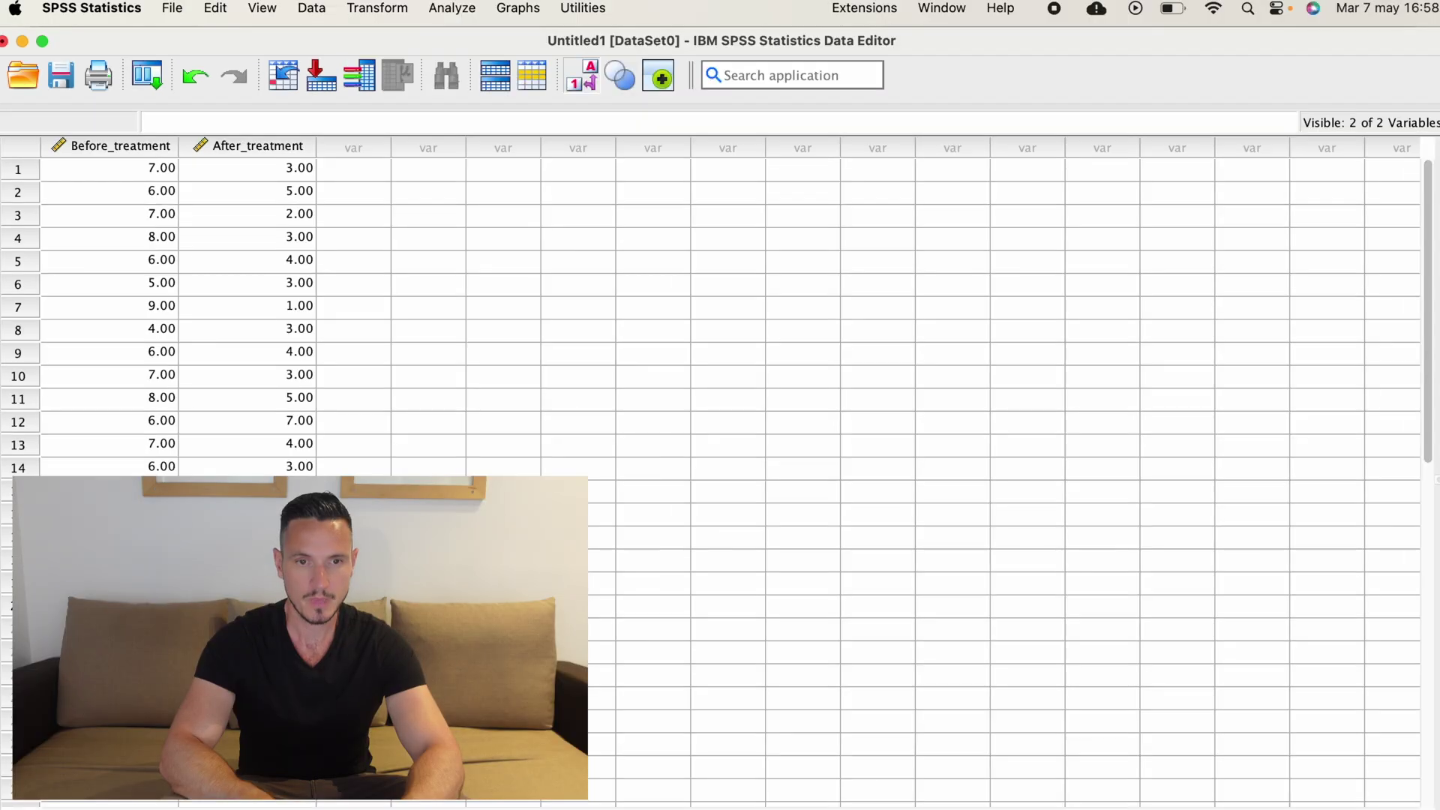
# Open the 2 Related Samples test and pair Before_treatment with After_treatment.
pyautogui.click(453, 6)
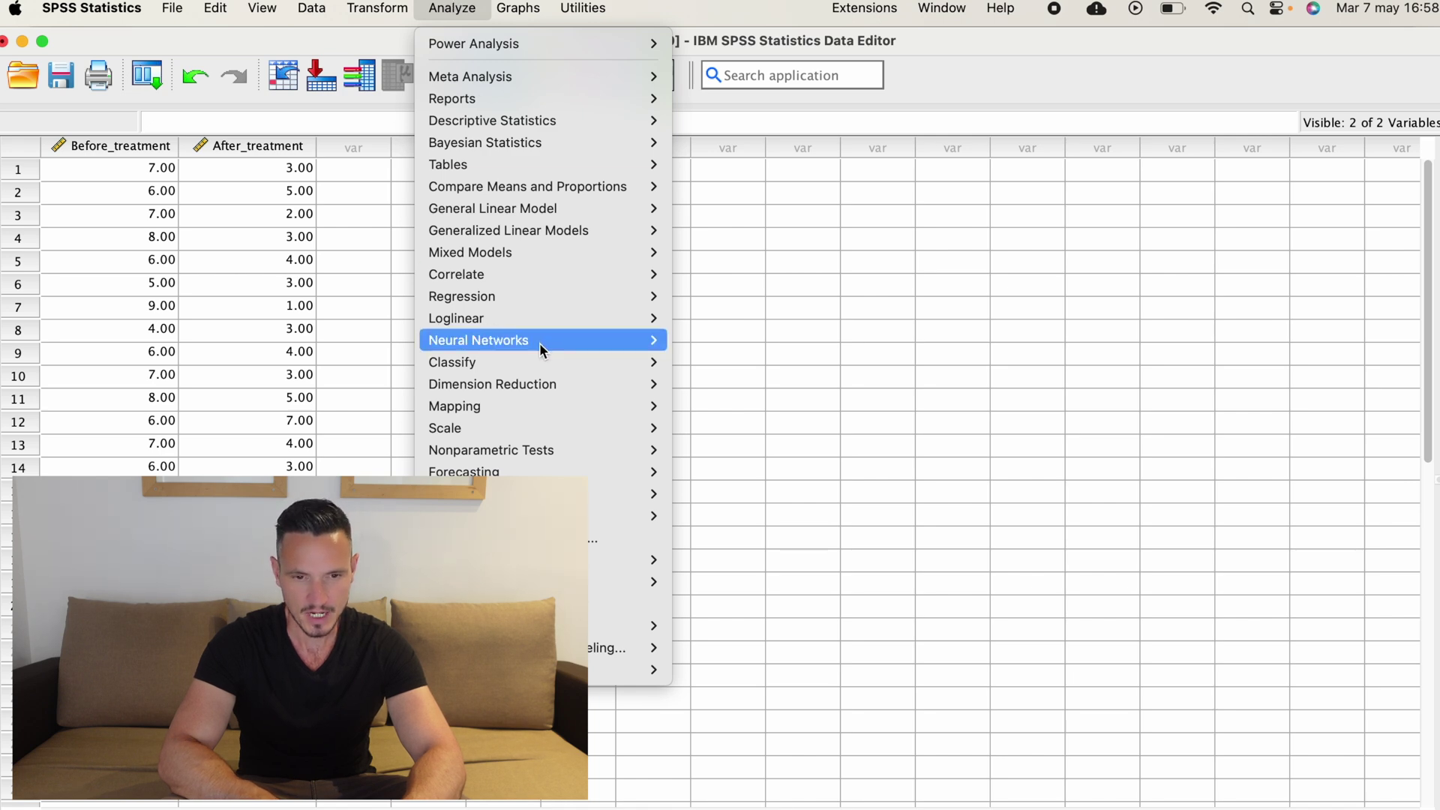
pyautogui.moveTo(538, 452)
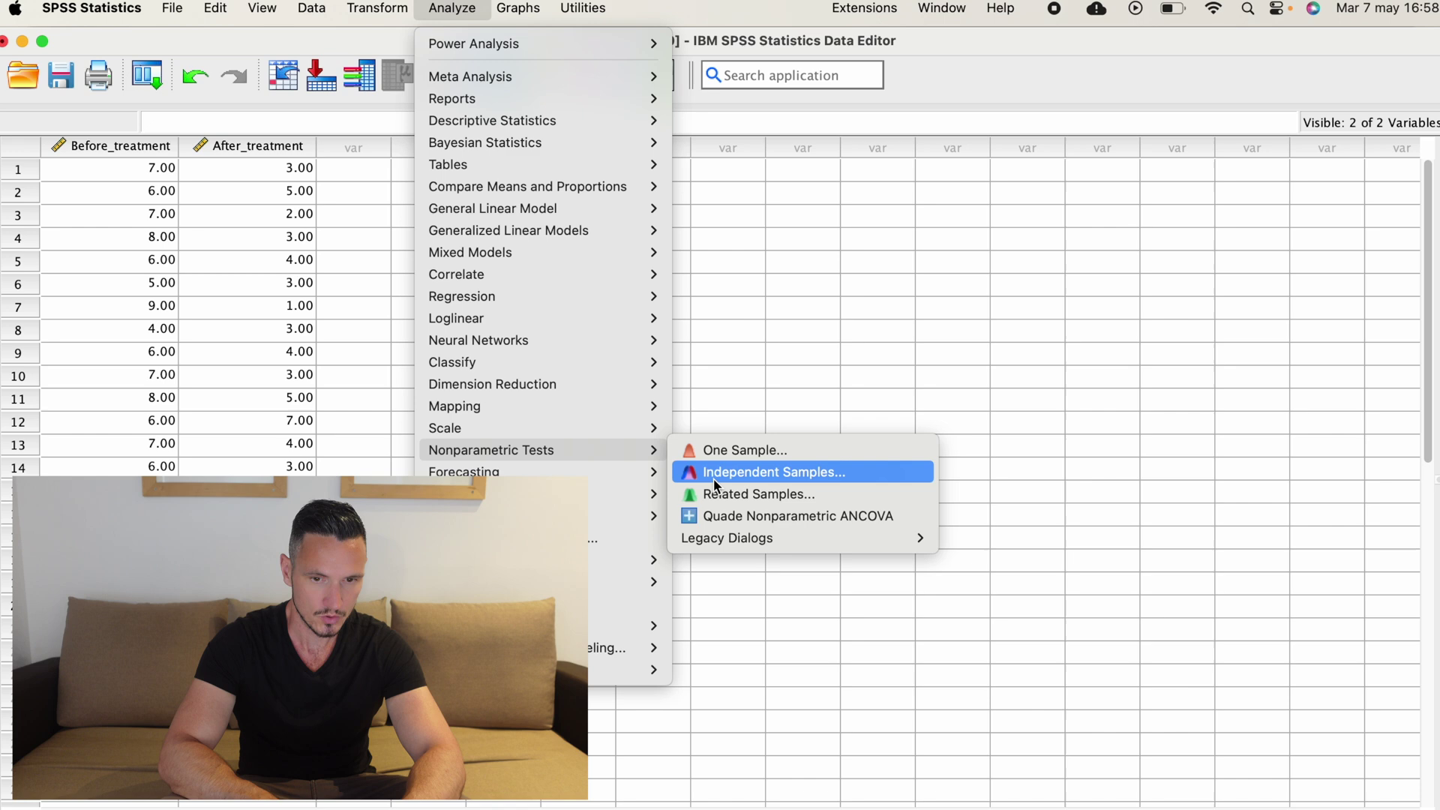
pyautogui.moveTo(773, 541)
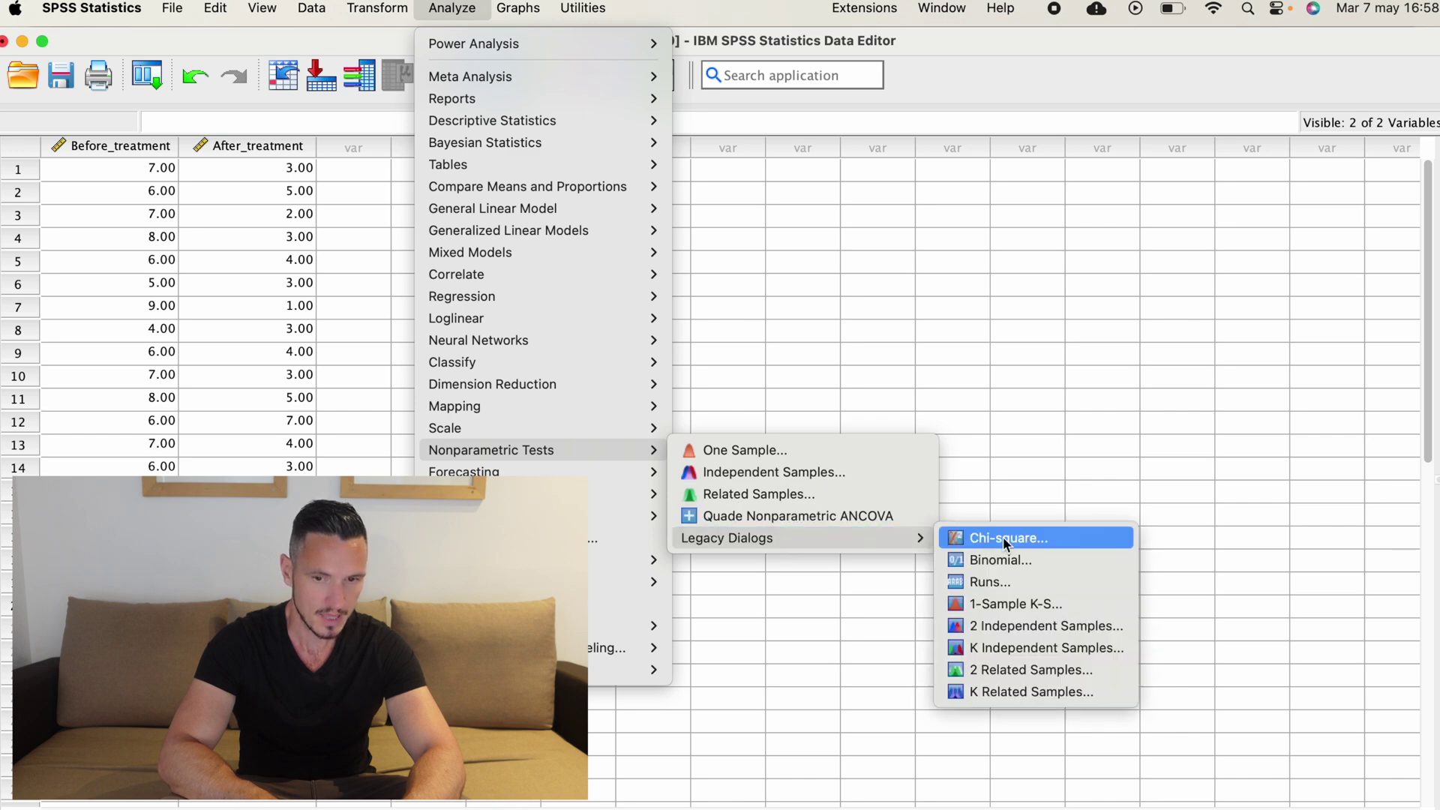
pyautogui.click(1026, 672)
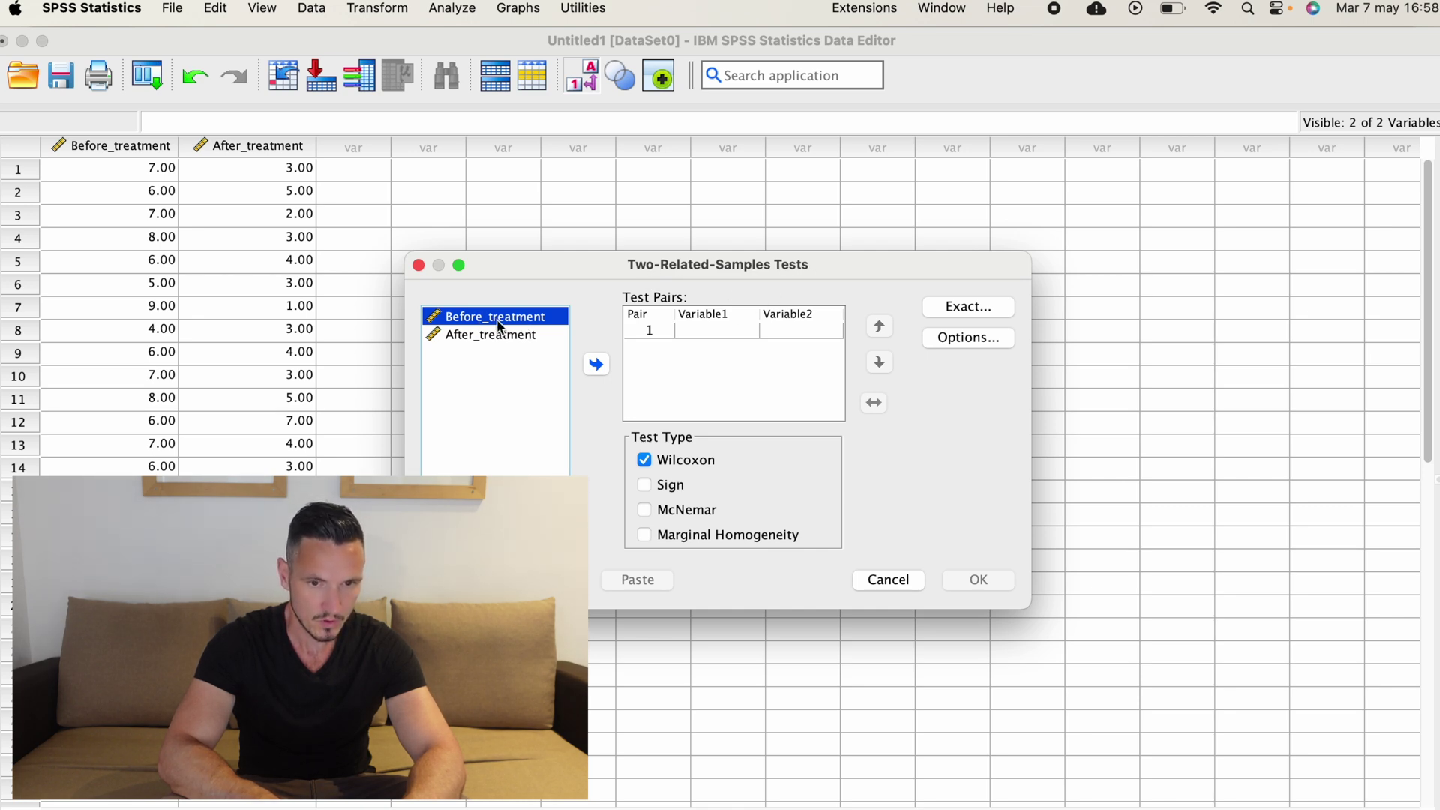
pyautogui.click(596, 365)
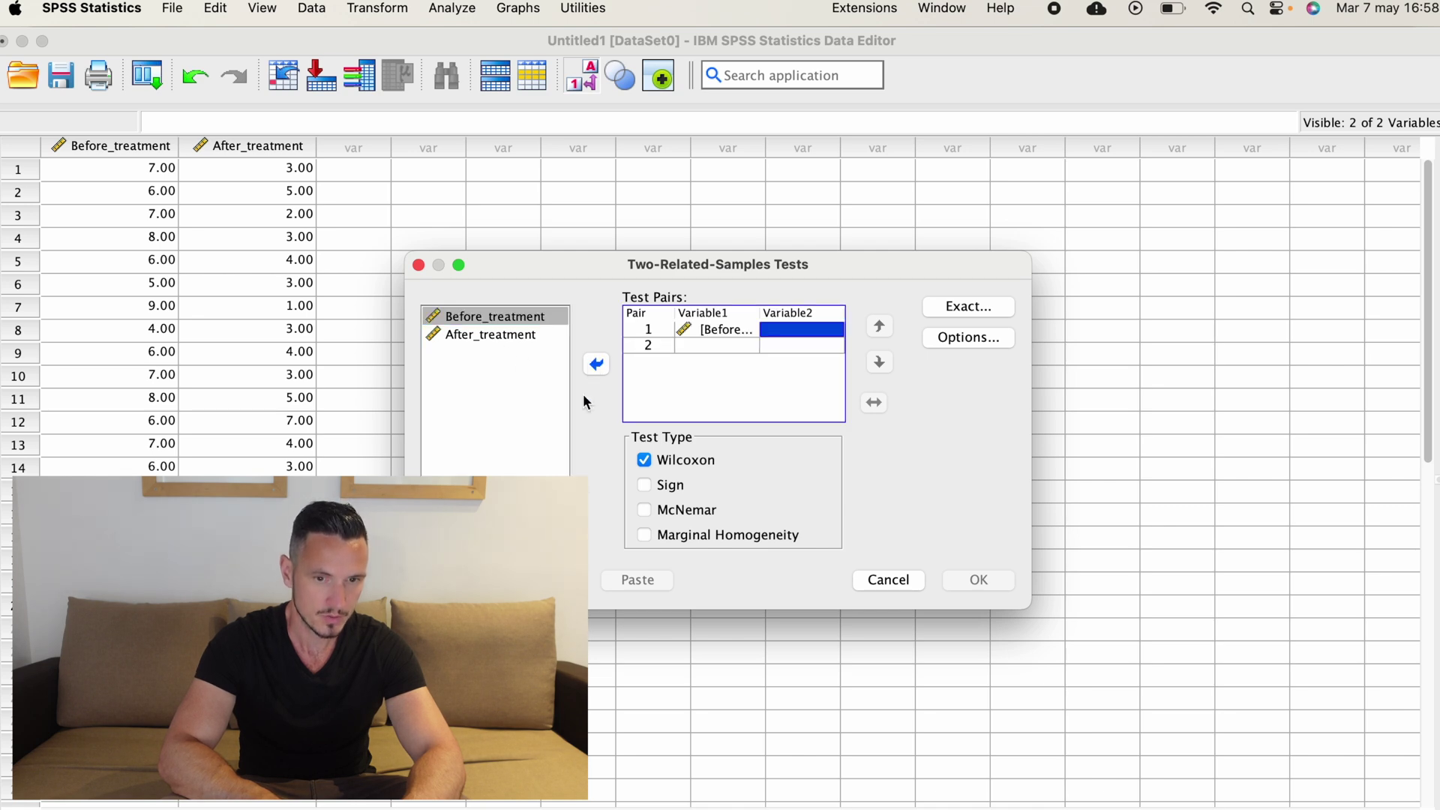
pyautogui.click(507, 338)
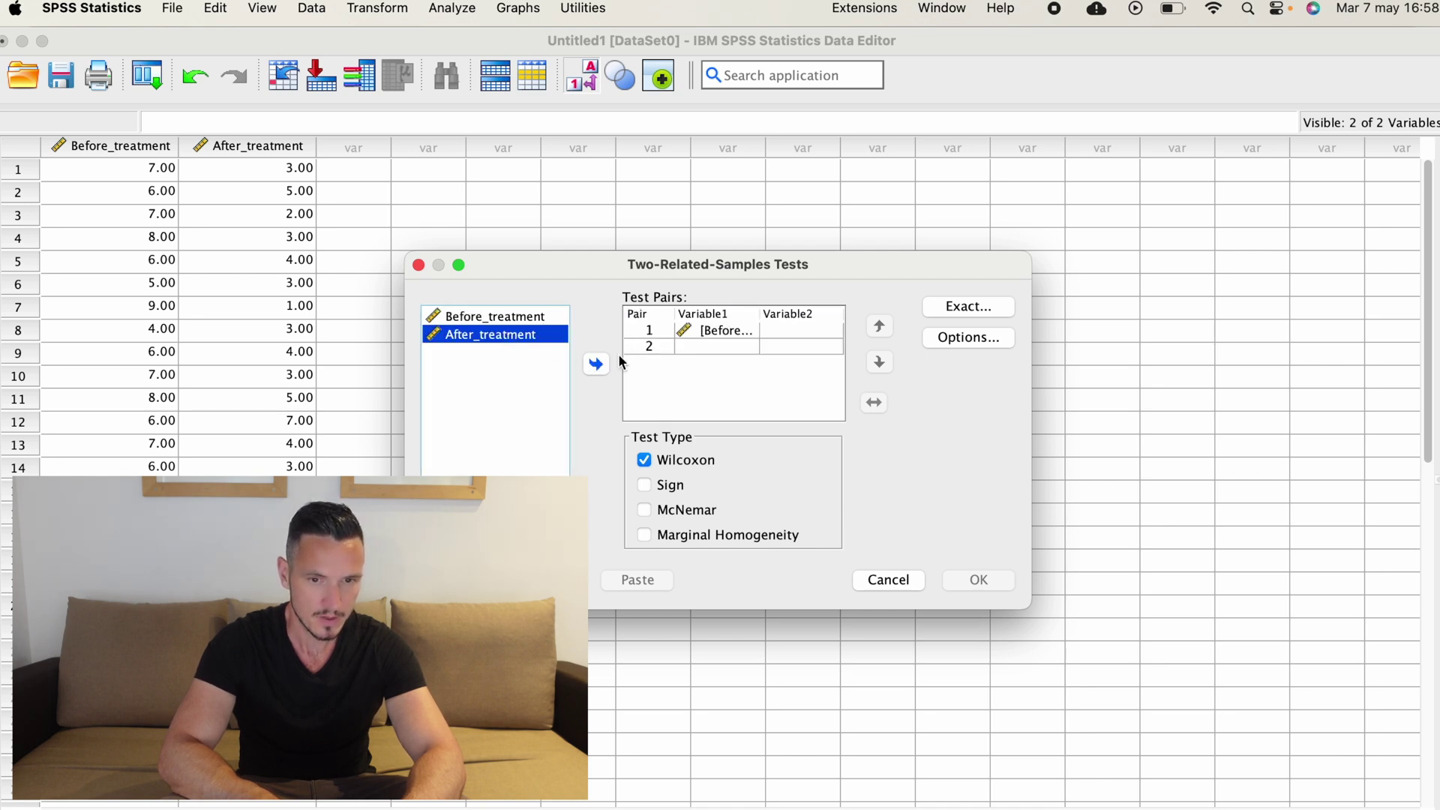
pyautogui.click(597, 365)
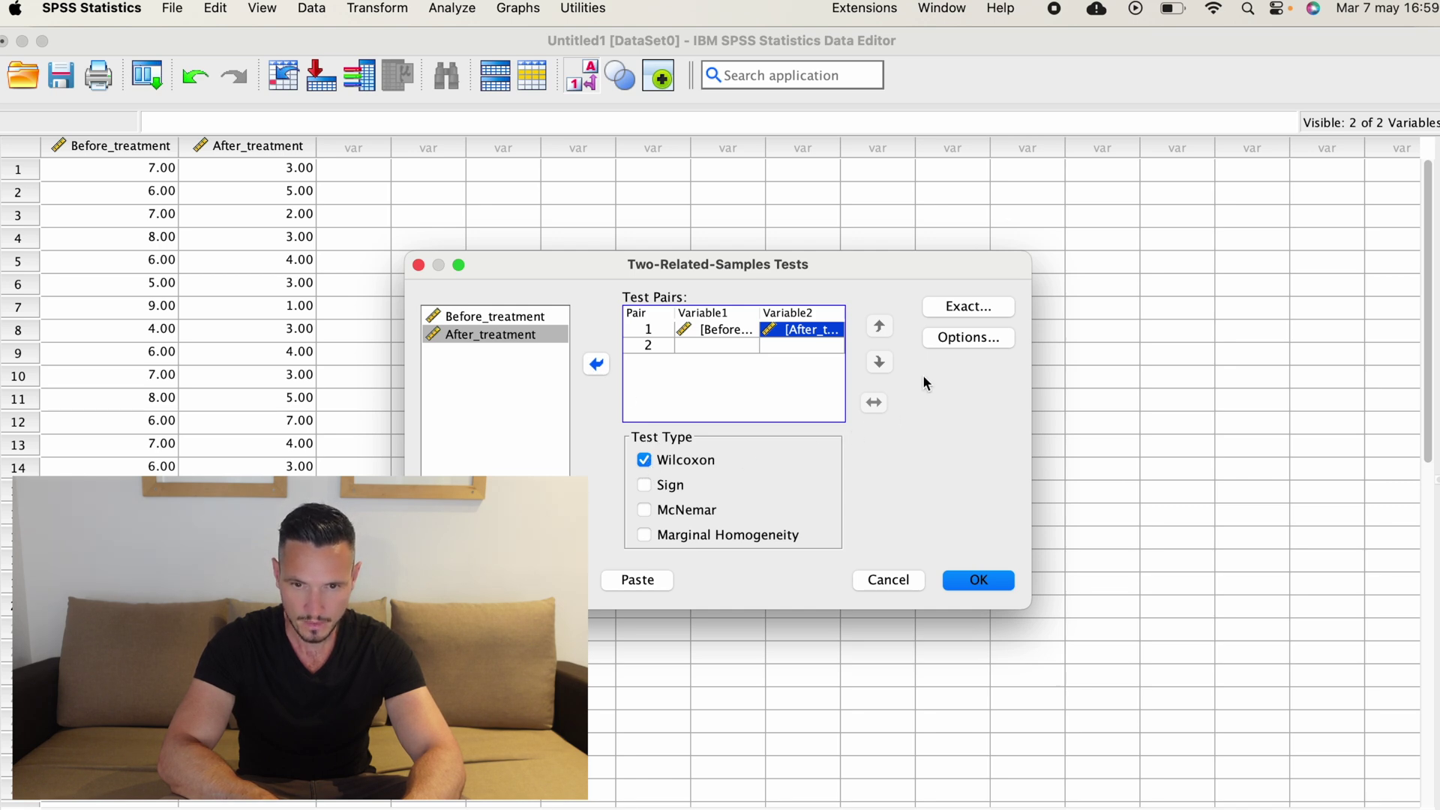
# Request Quartiles in the test's Options.
pyautogui.click(943, 339)
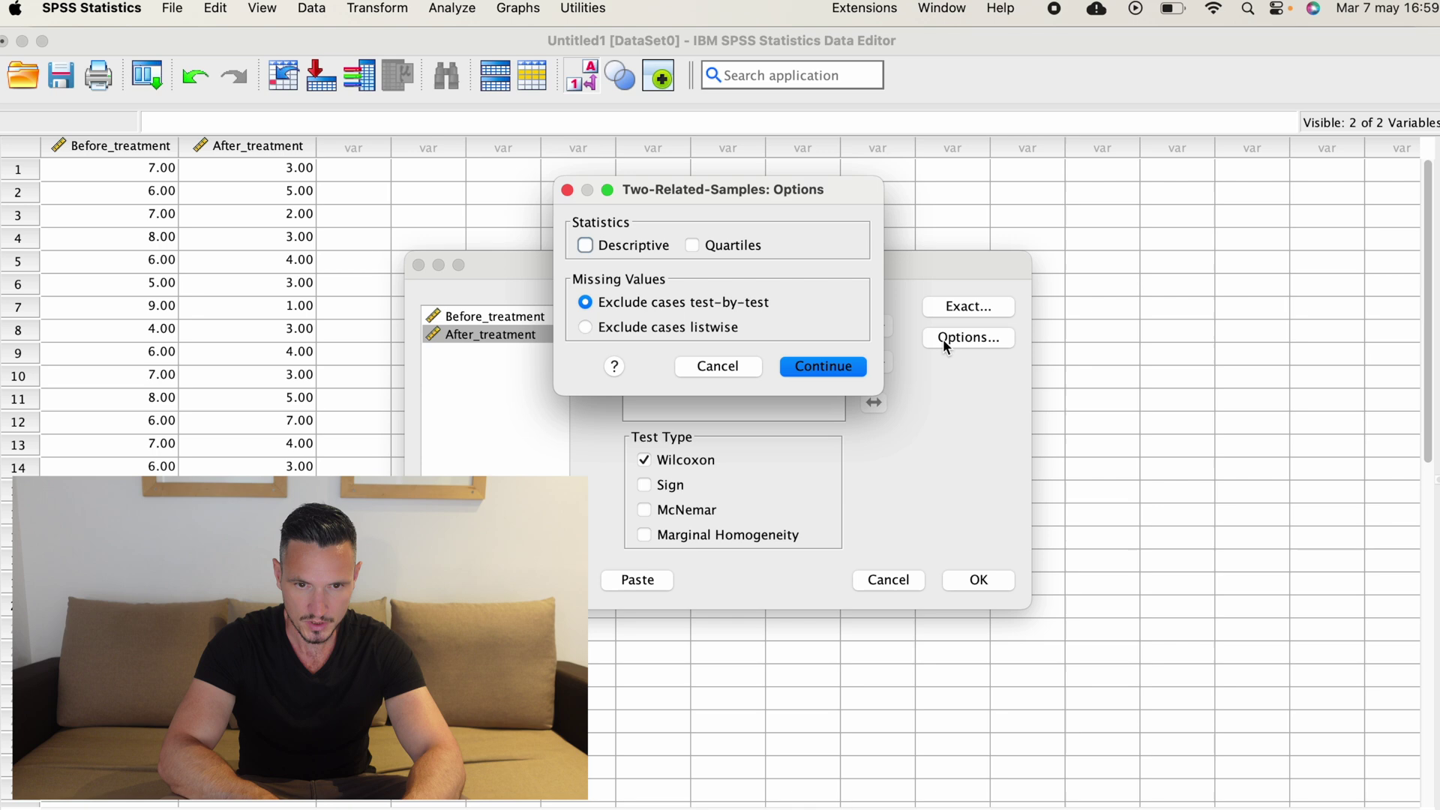
pyautogui.click(693, 245)
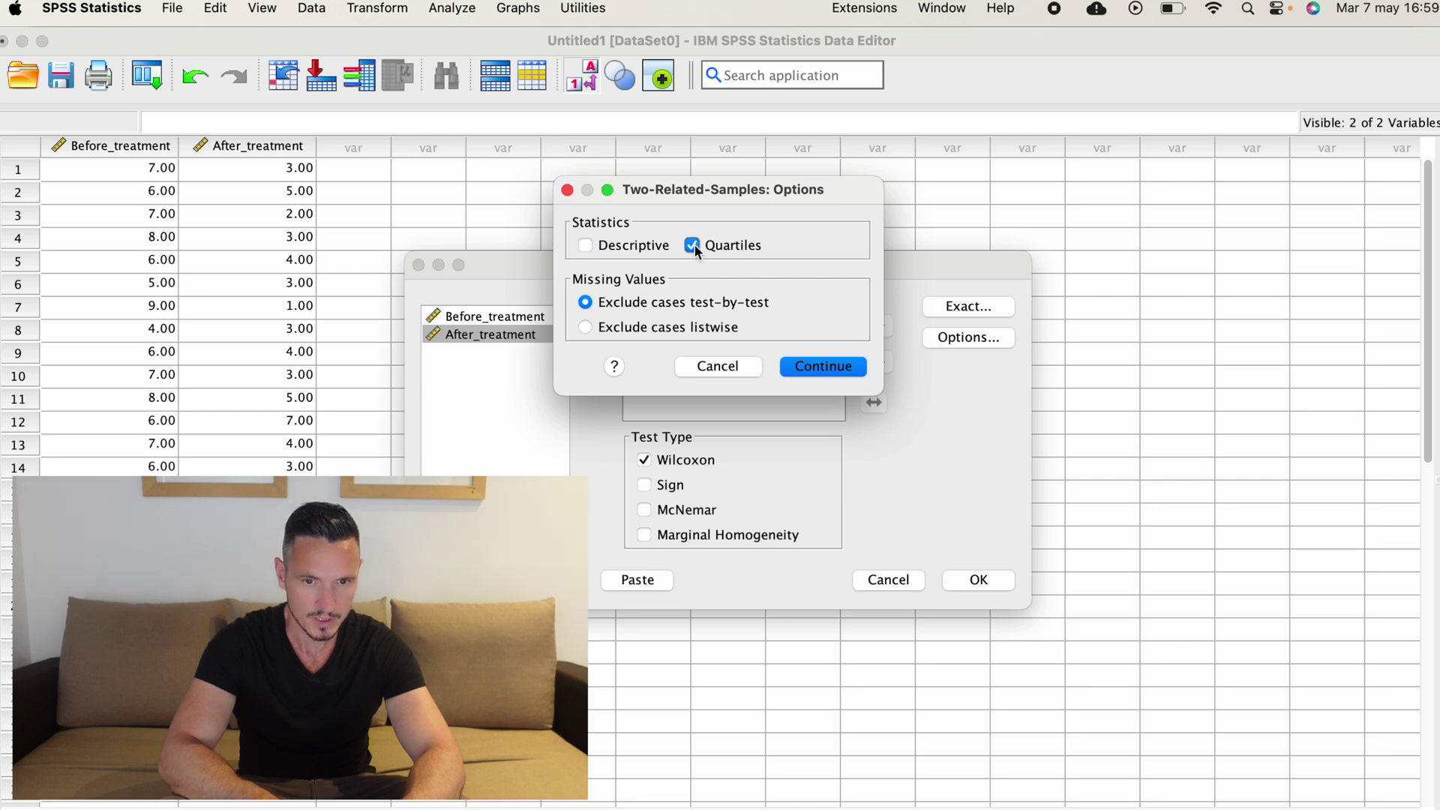
pyautogui.click(802, 366)
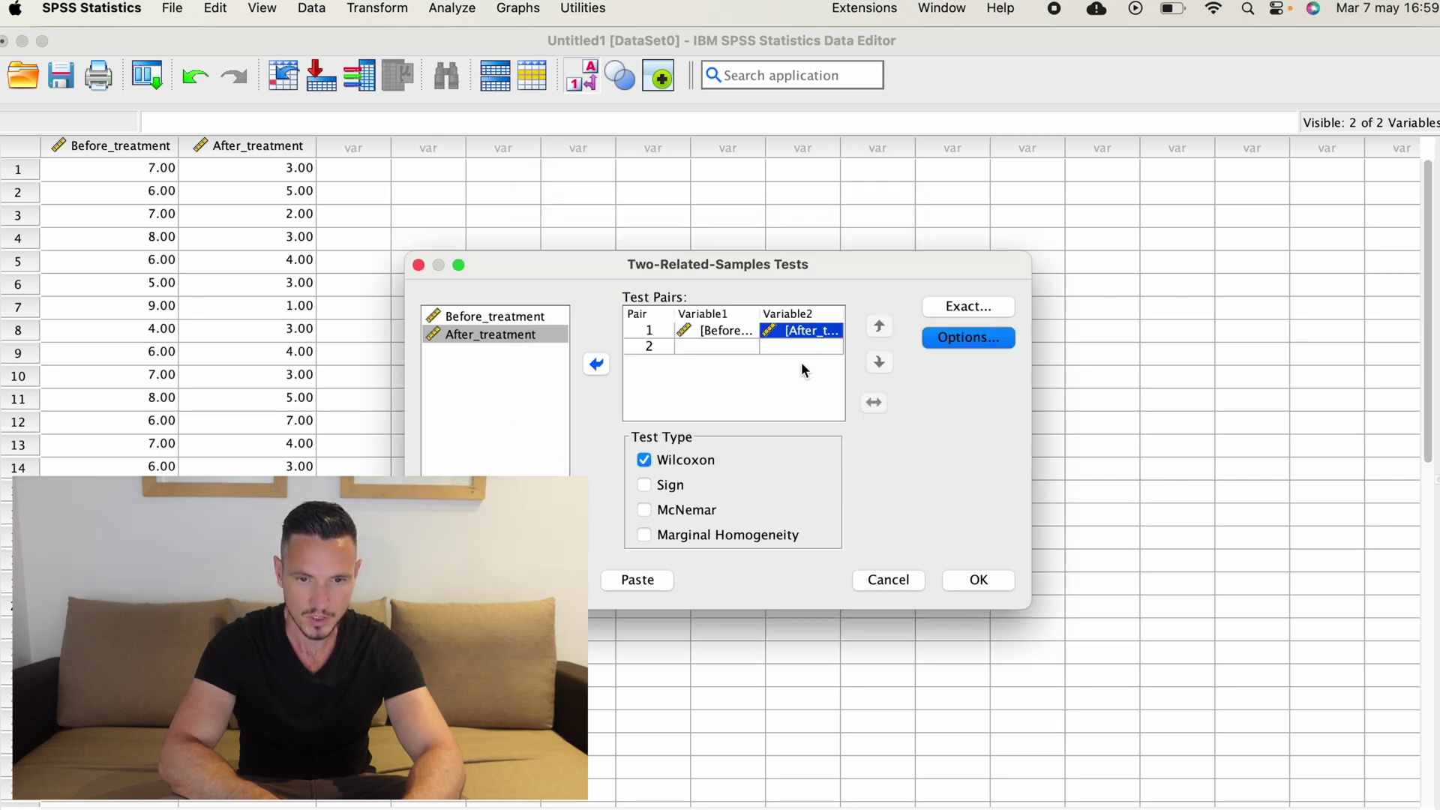
# Run the Wilcoxon test and read the Descriptive Statistics, Ranks and Test Statistics tables (Z = -3.749, p < .001).
pyautogui.click(983, 580)
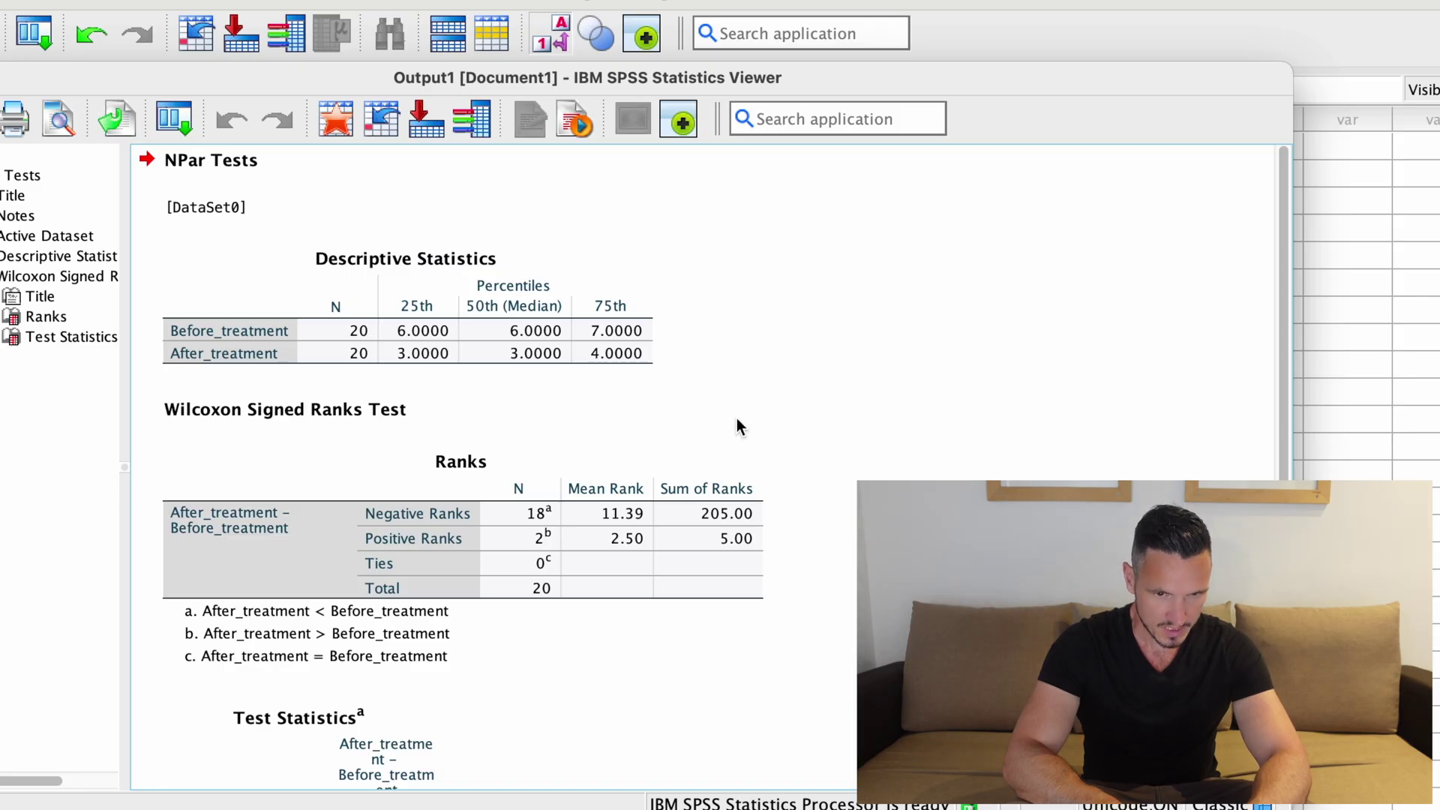
pyautogui.click(525, 327)
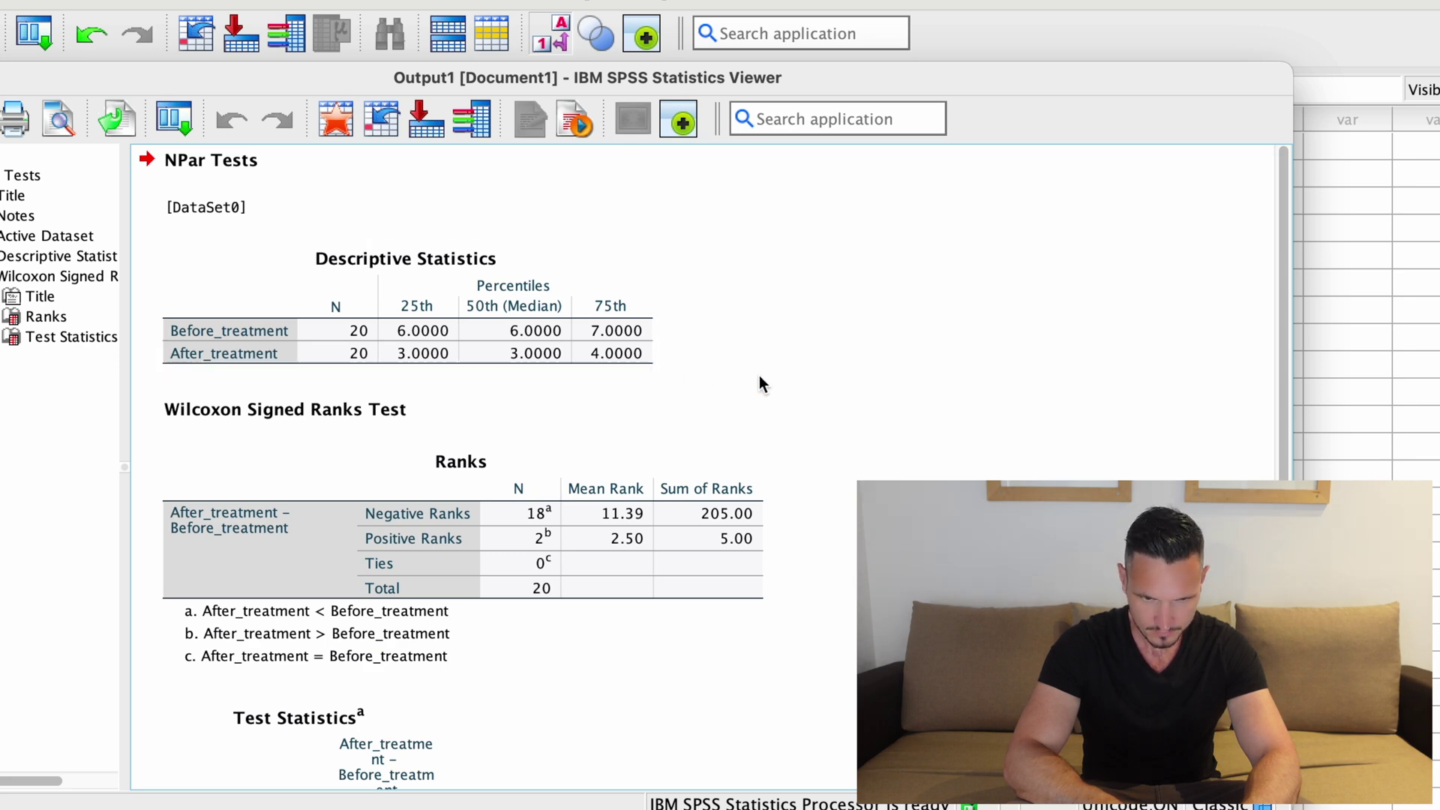
pyautogui.scroll(-3, 760, 382)
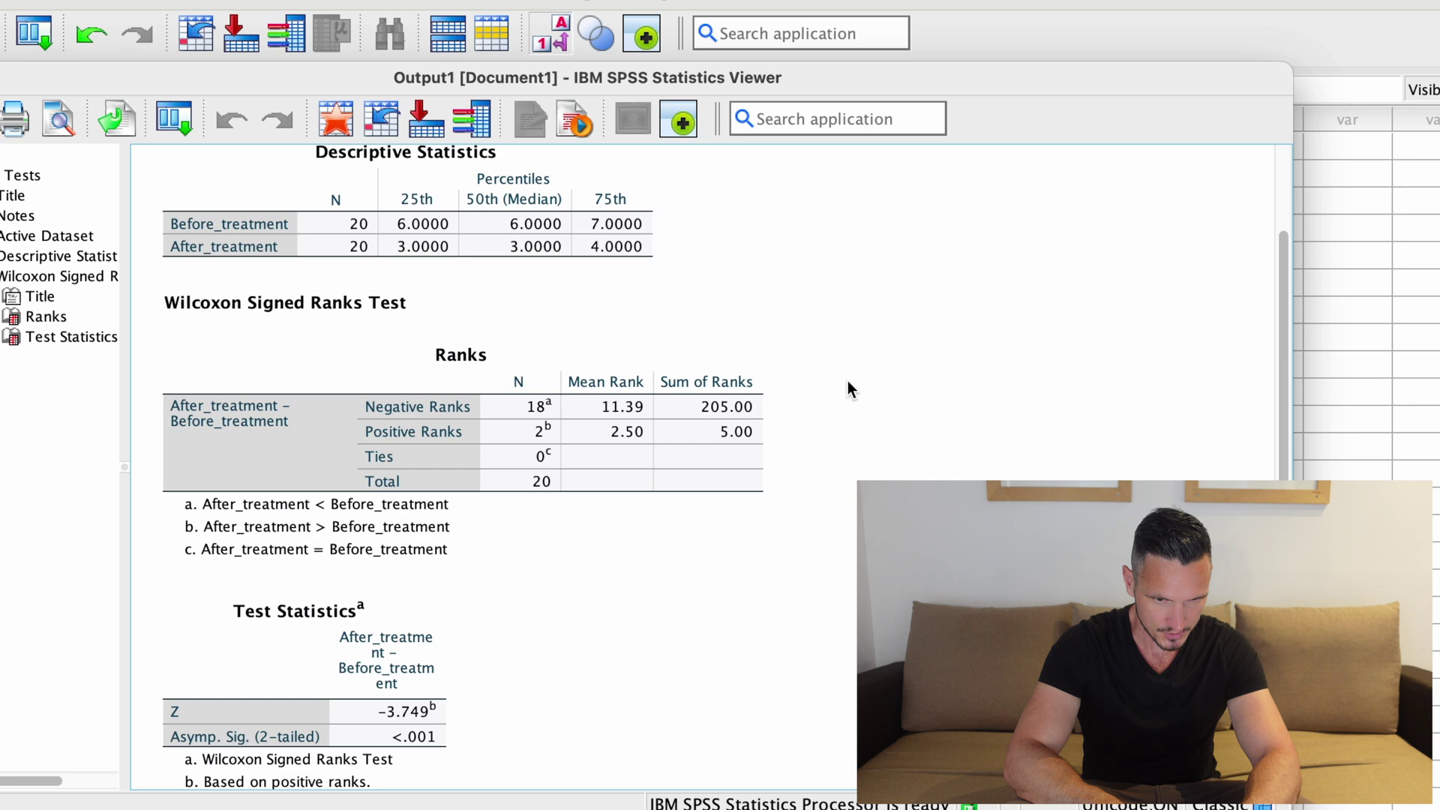
pyautogui.scroll(-1, 847, 380)
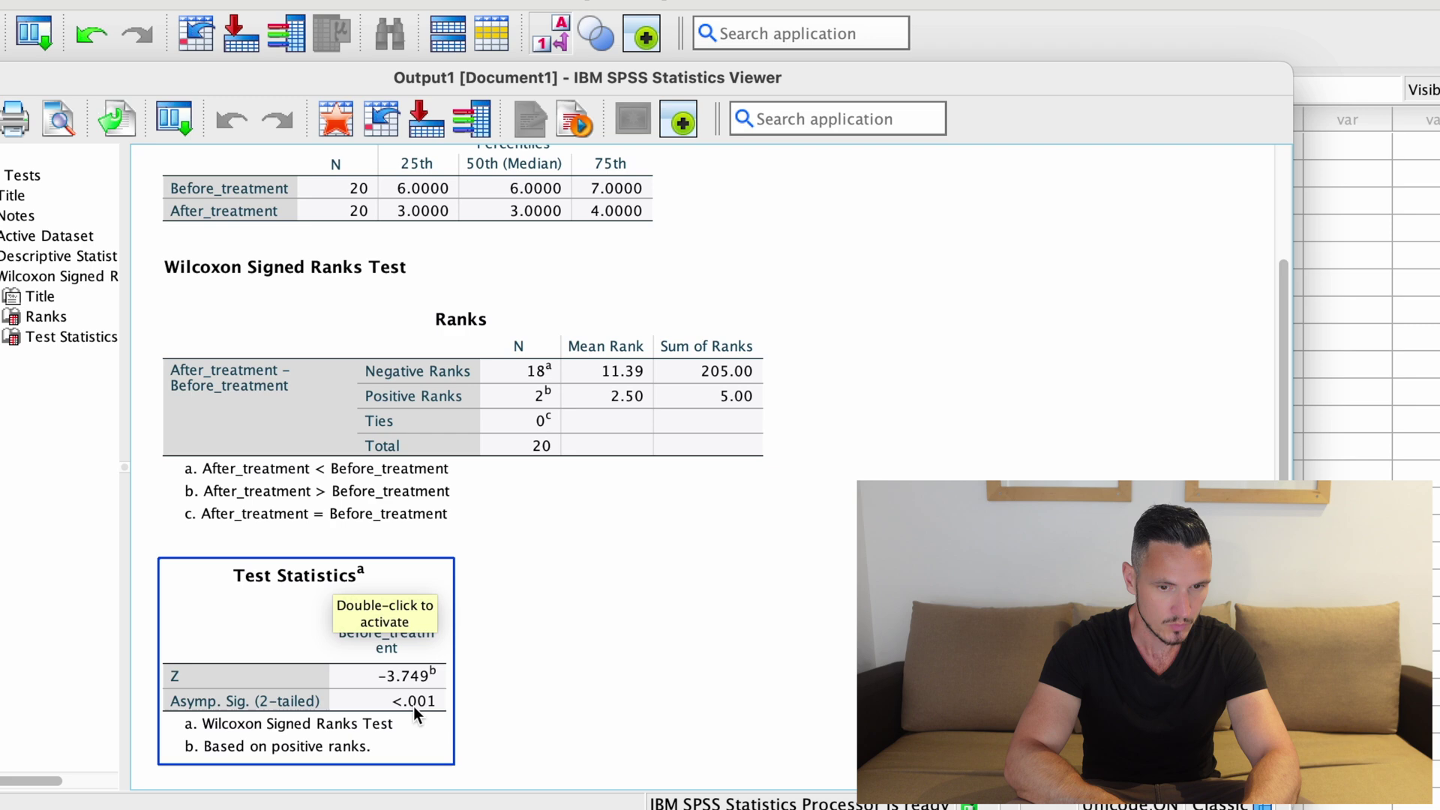
pyautogui.click(660, 707)
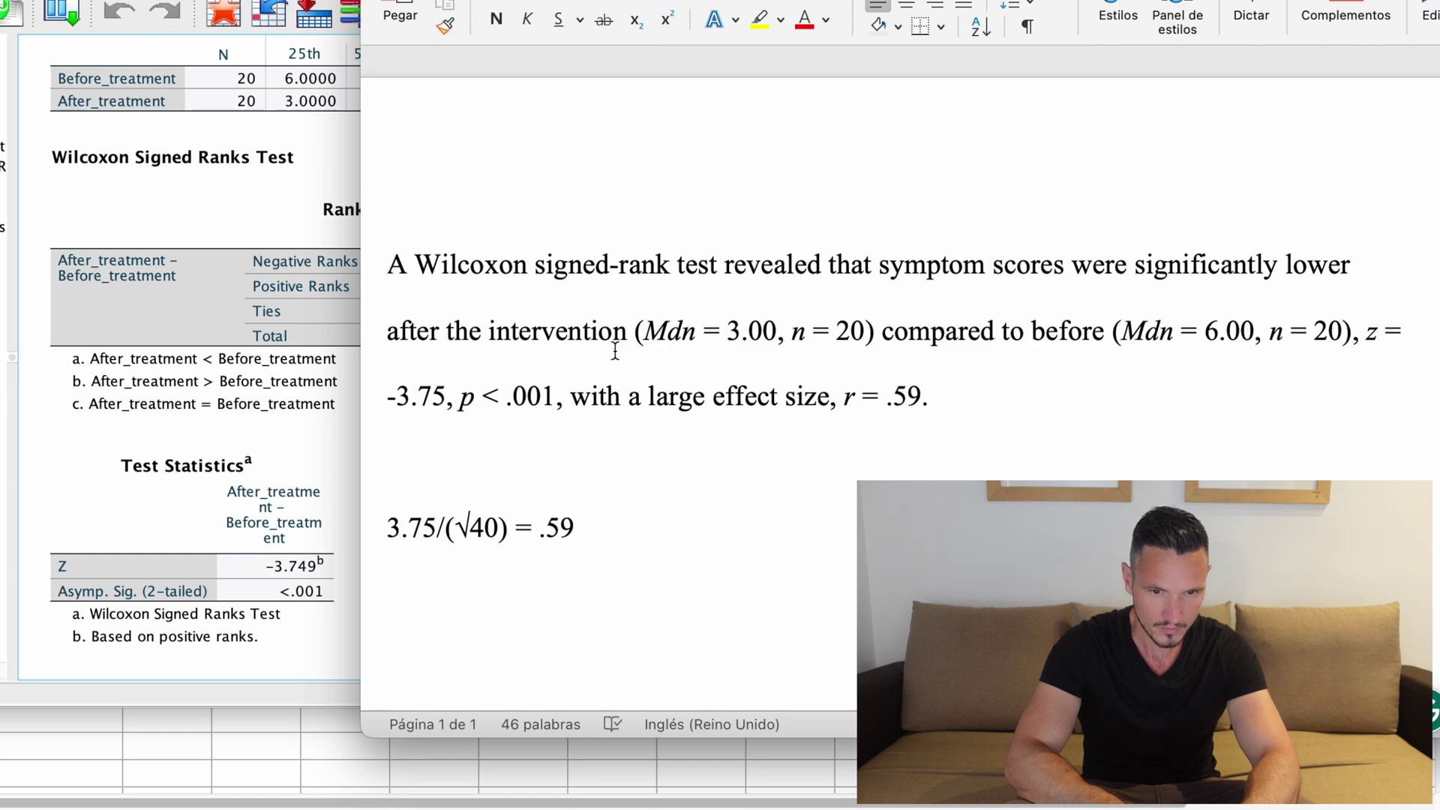
pyautogui.click(311, 508)
pyautogui.scroll(3, 311, 510)
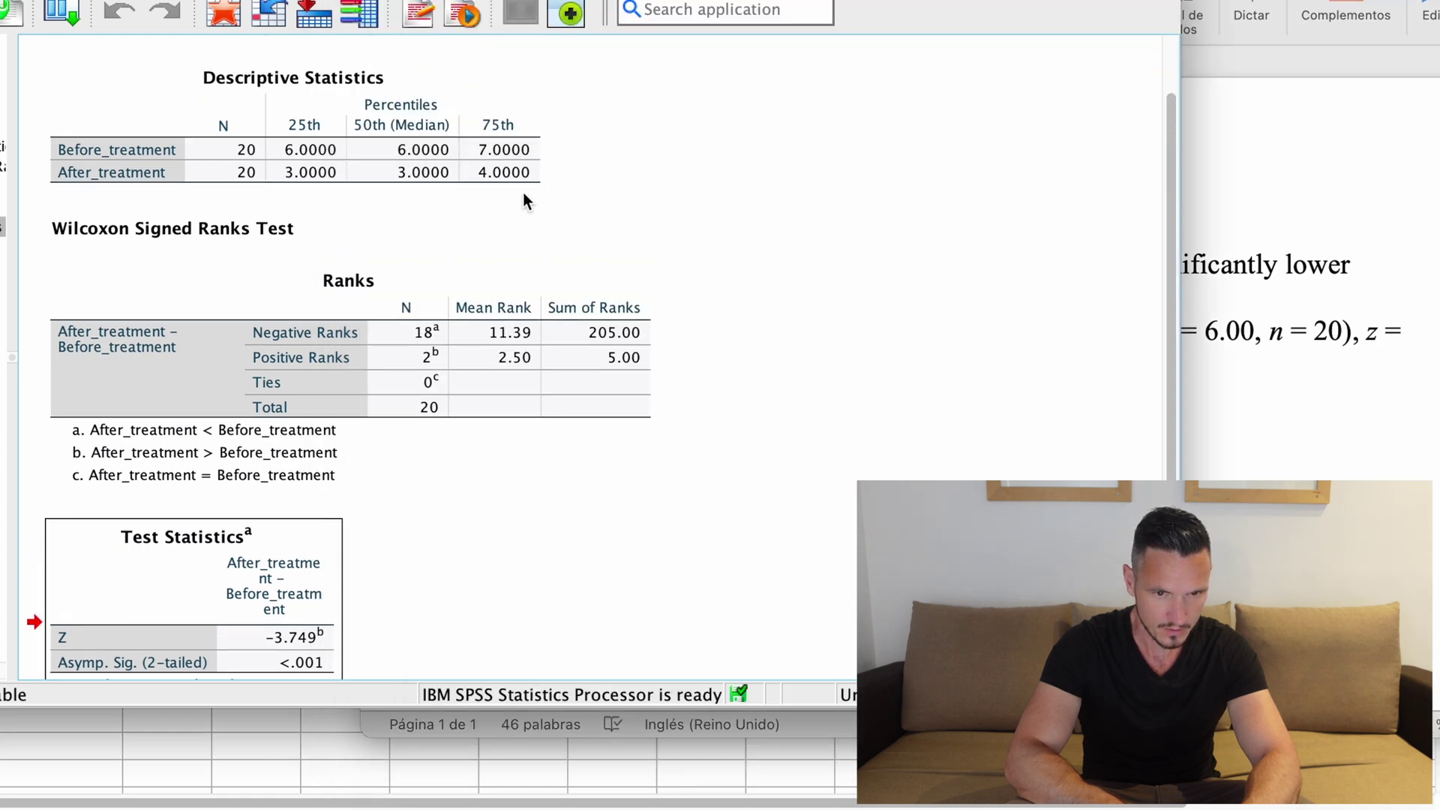
pyautogui.click(276, 197)
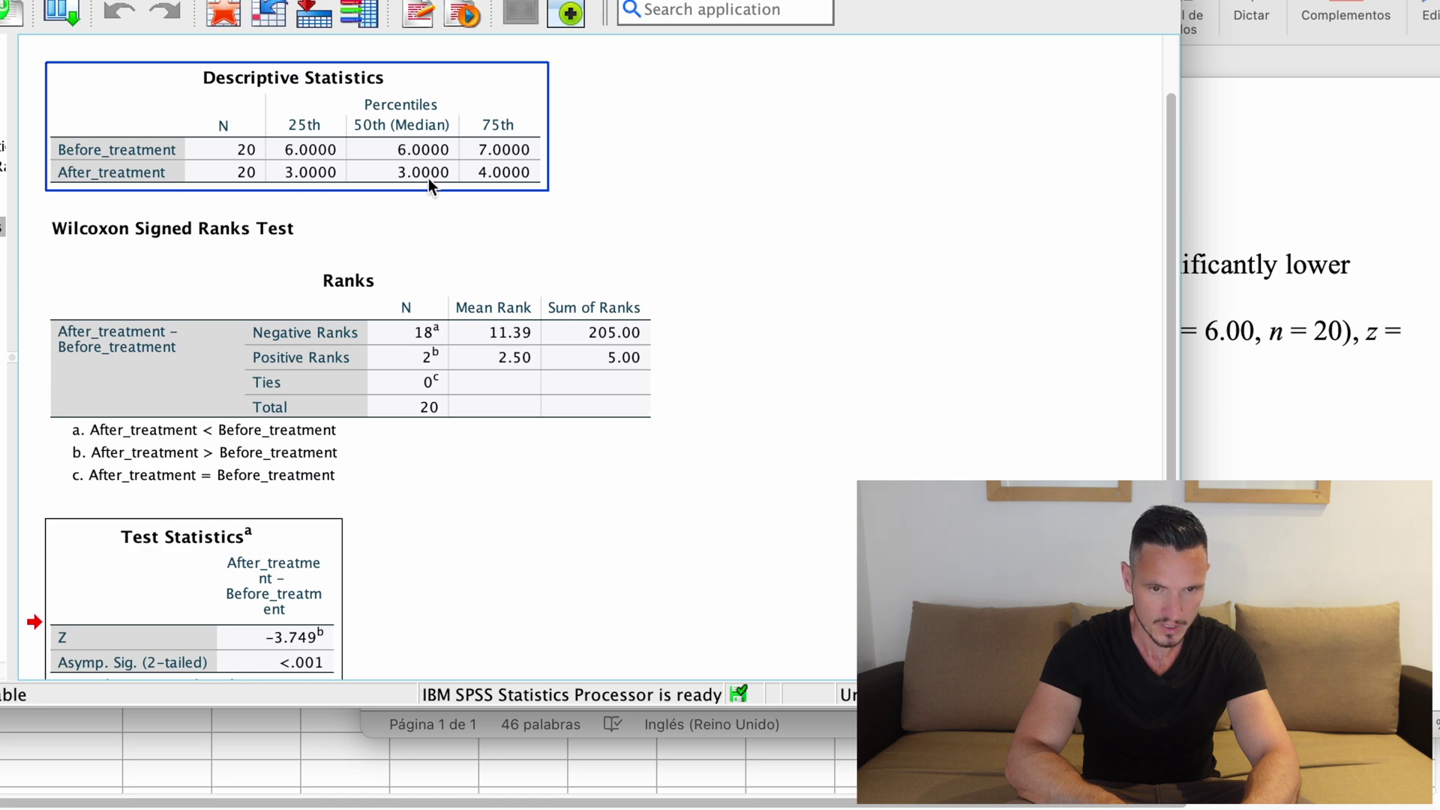
pyautogui.click(1172, 298)
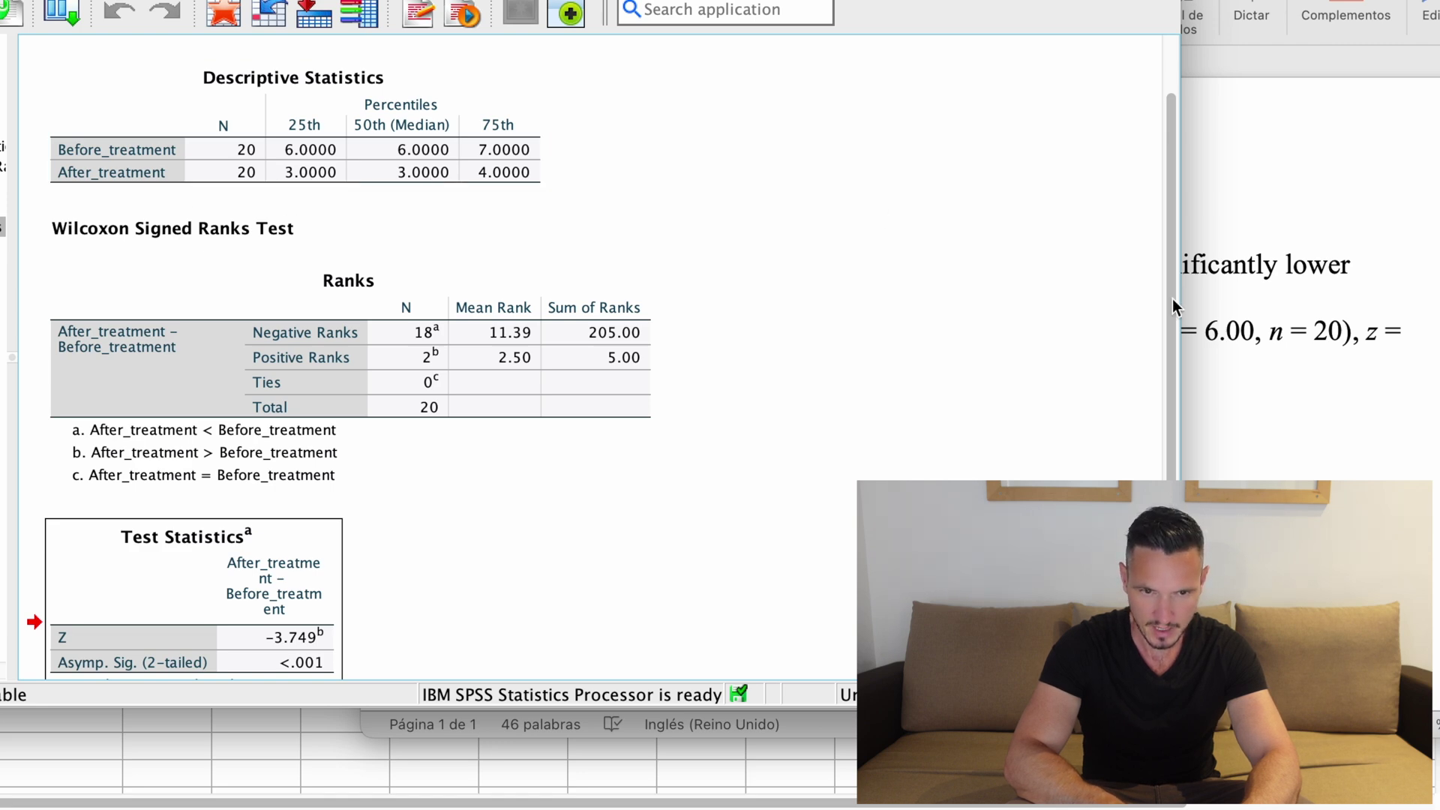
pyautogui.click(1248, 356)
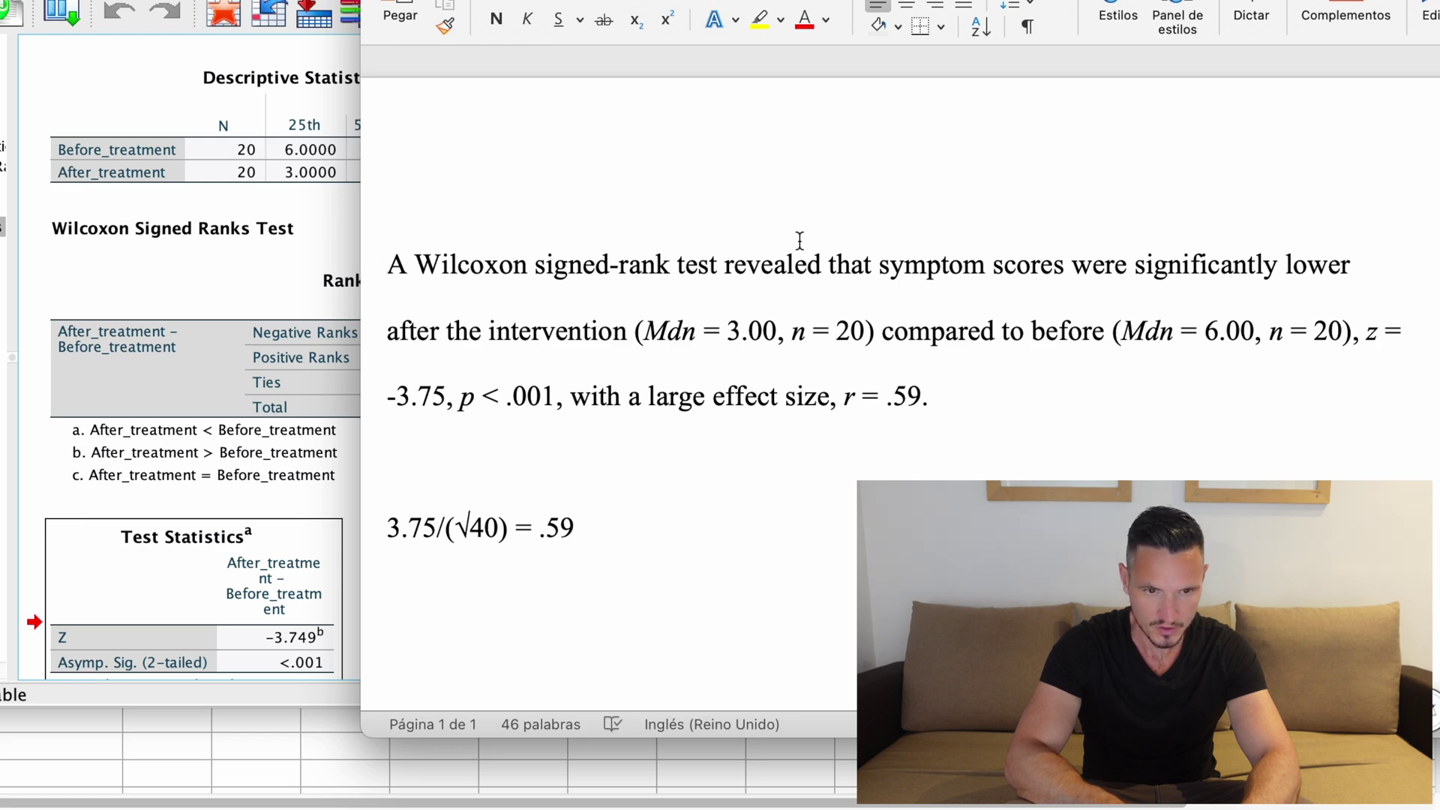
pyautogui.click(195, 88)
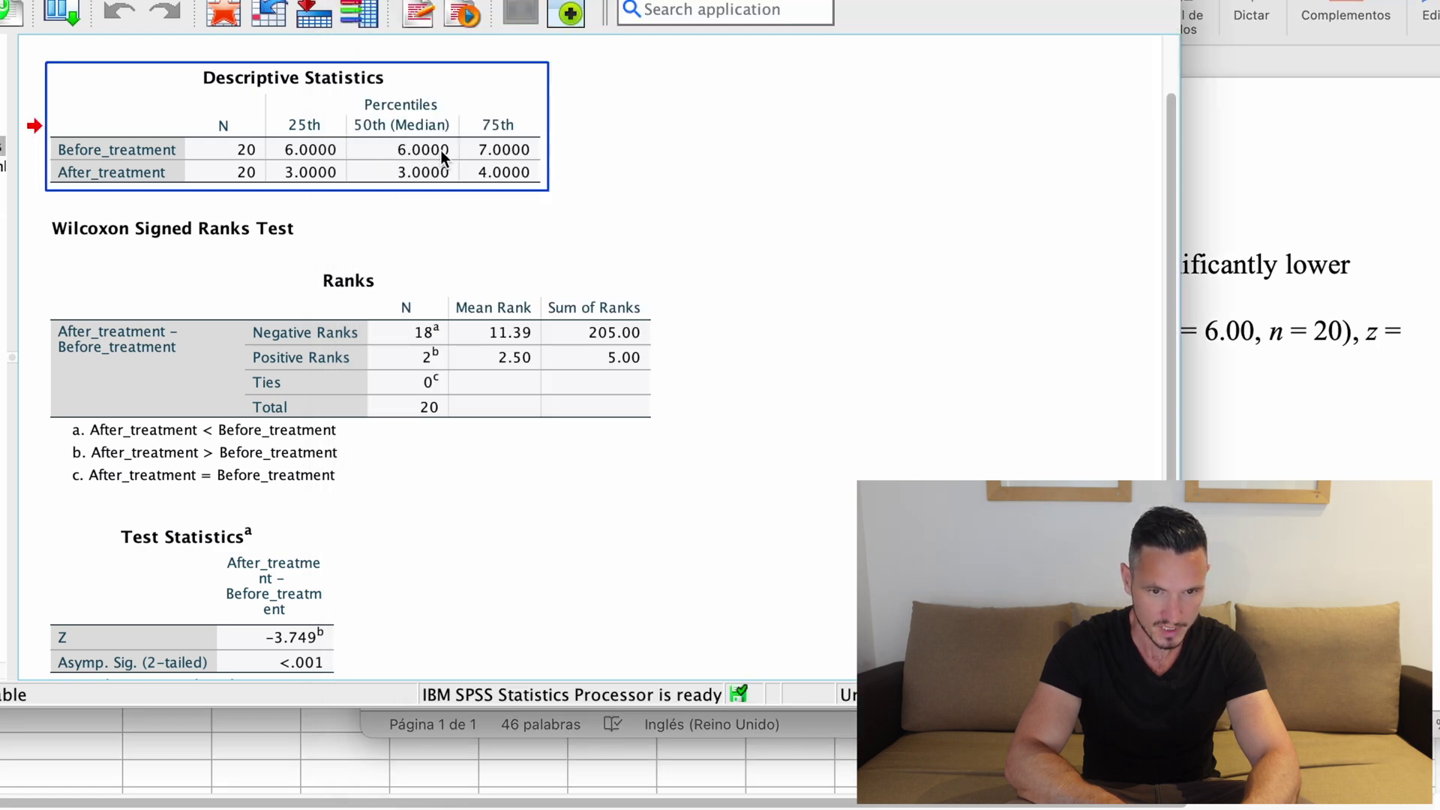
pyautogui.click(1275, 471)
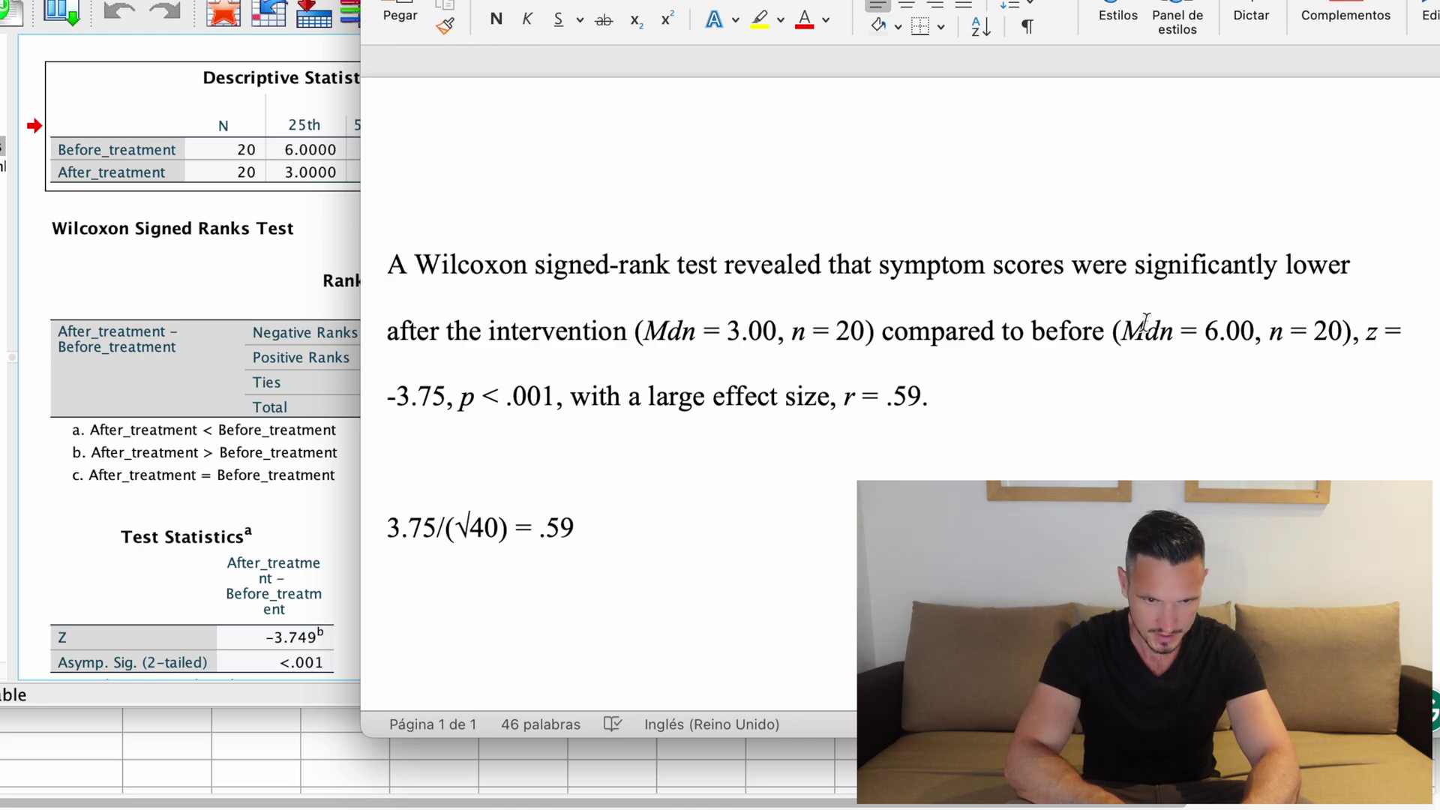
pyautogui.click(253, 219)
pyautogui.scroll(-3, 253, 216)
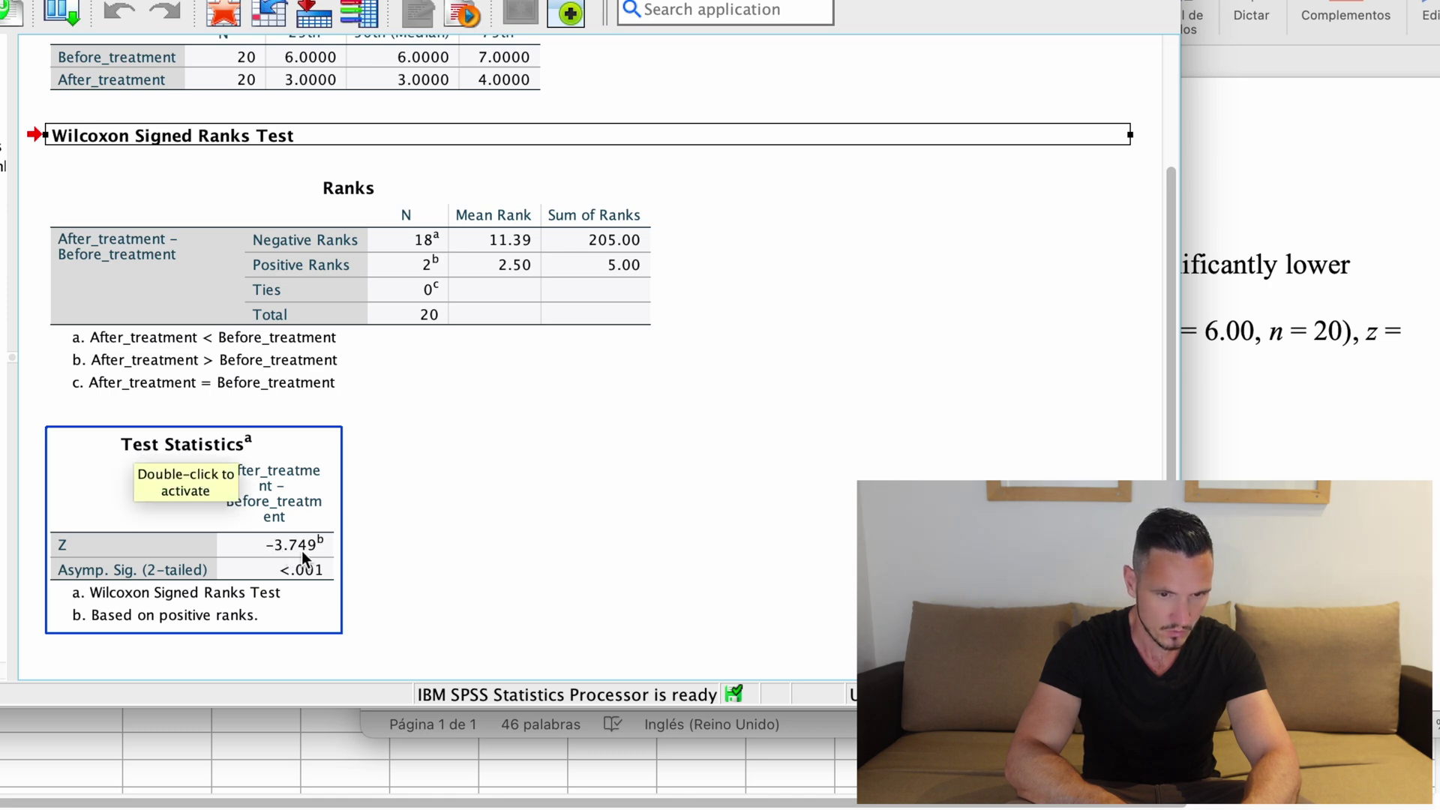
pyautogui.press('super+Tab')
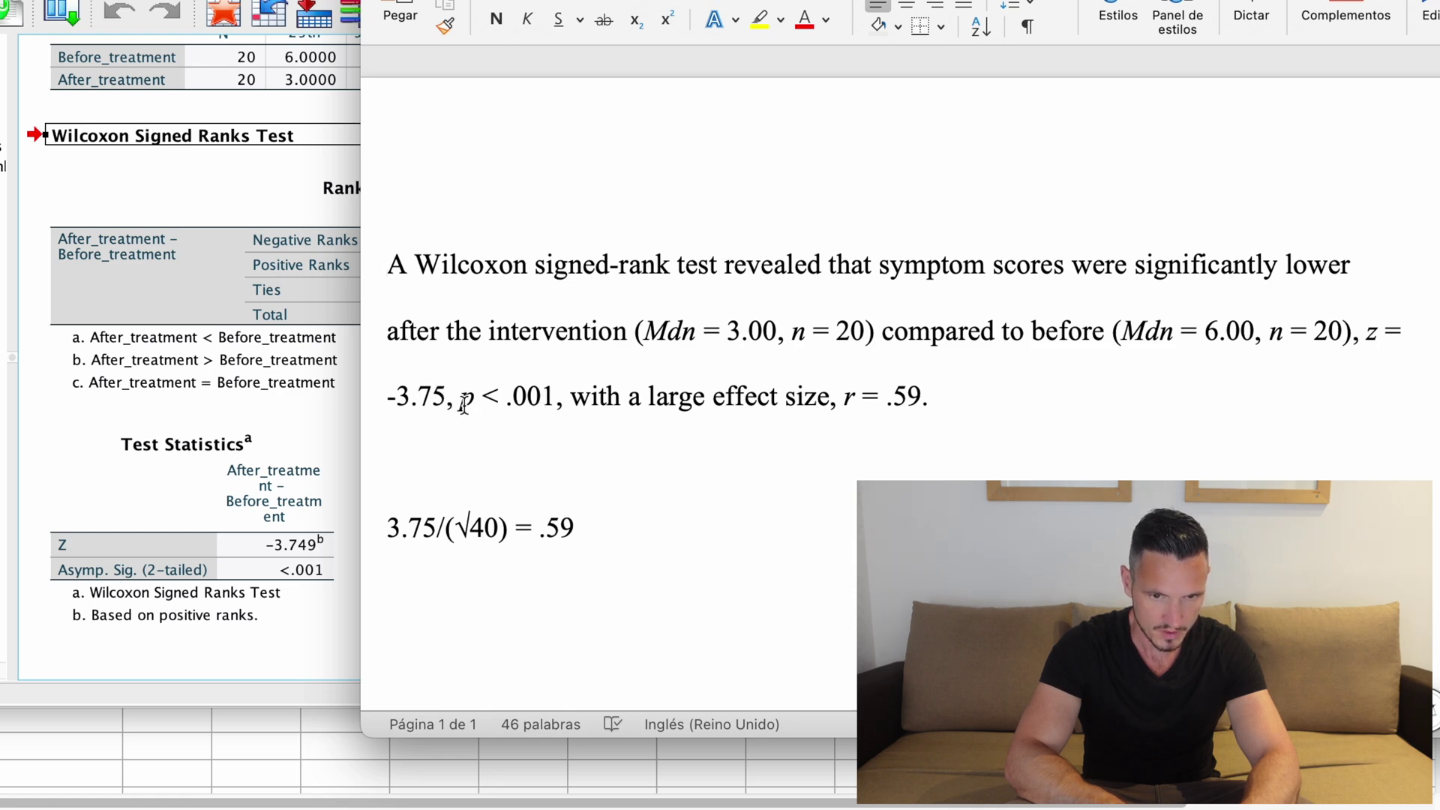
pyautogui.click(287, 578)
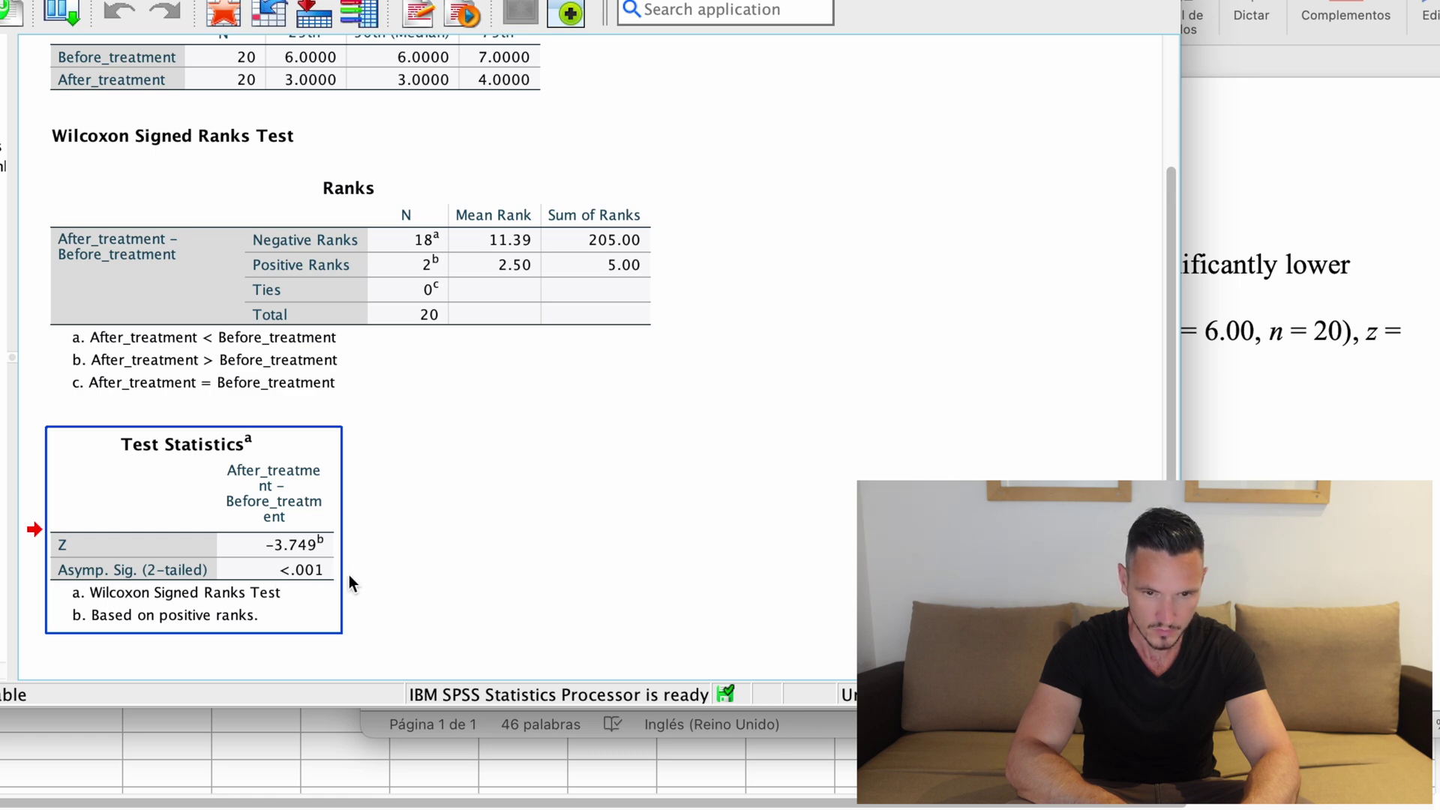
pyautogui.click(1370, 471)
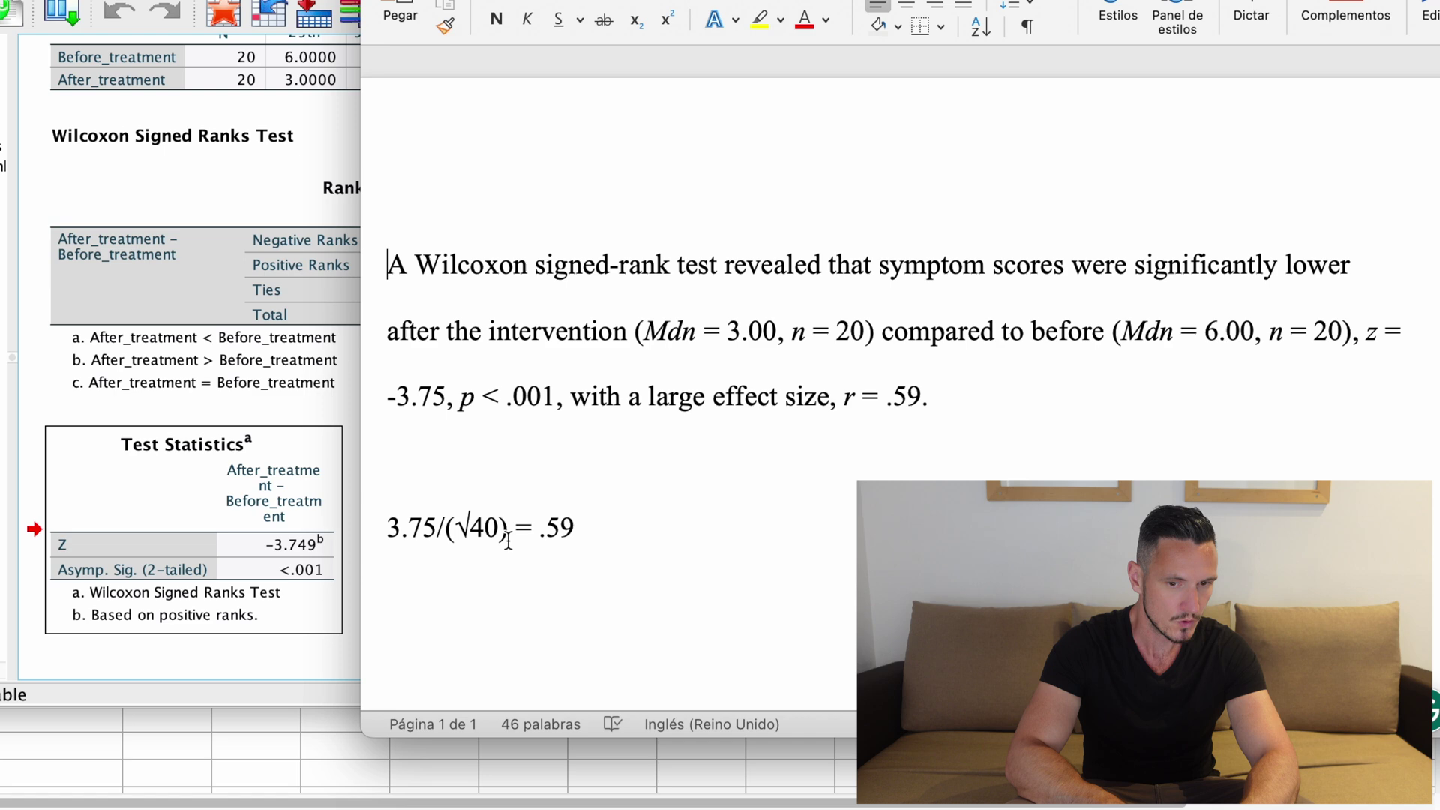
pyautogui.click(507, 532)
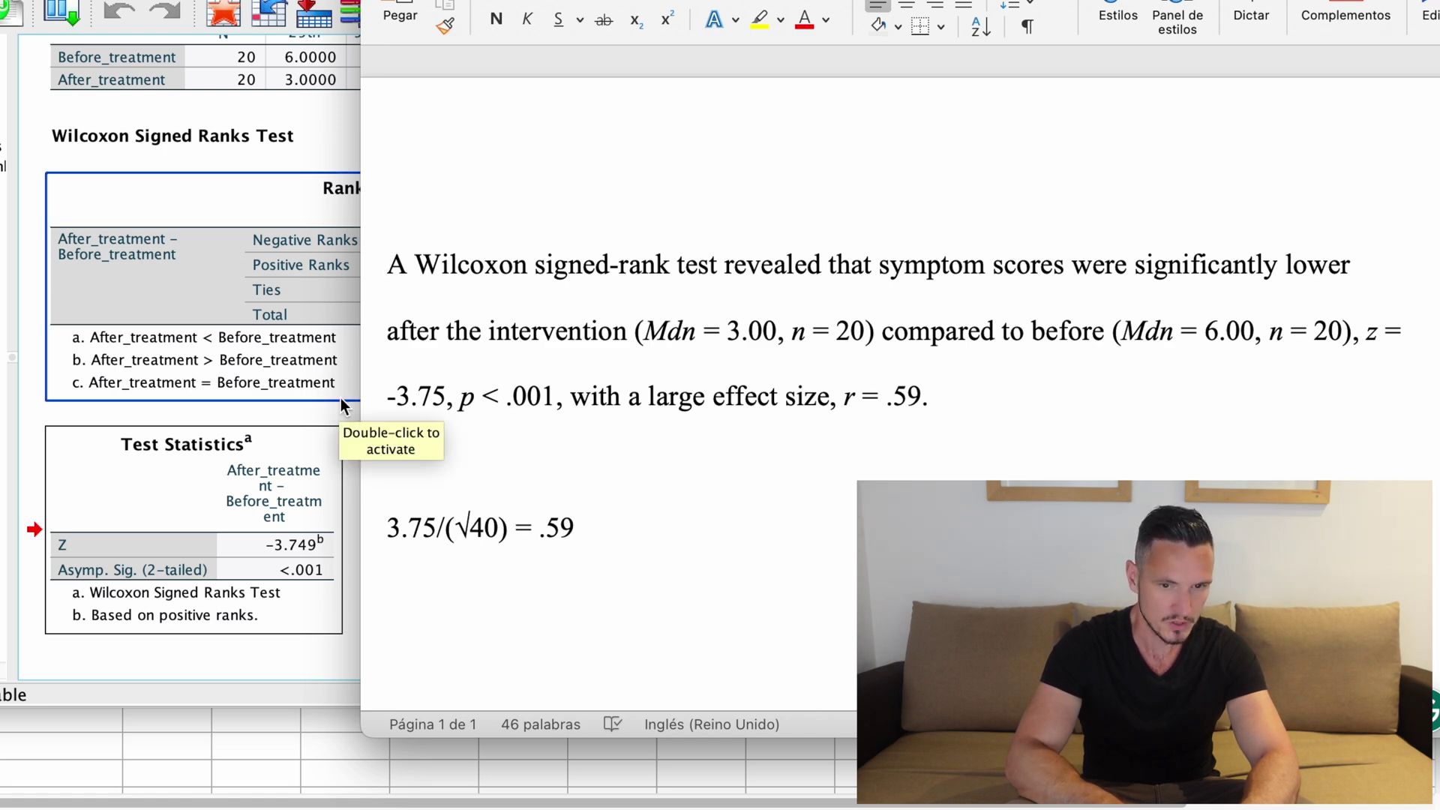
# Calculate 3.75/(√40) in Google (0.5929), then return to the Word report showing r = .59.
pyautogui.press('super+Tab')
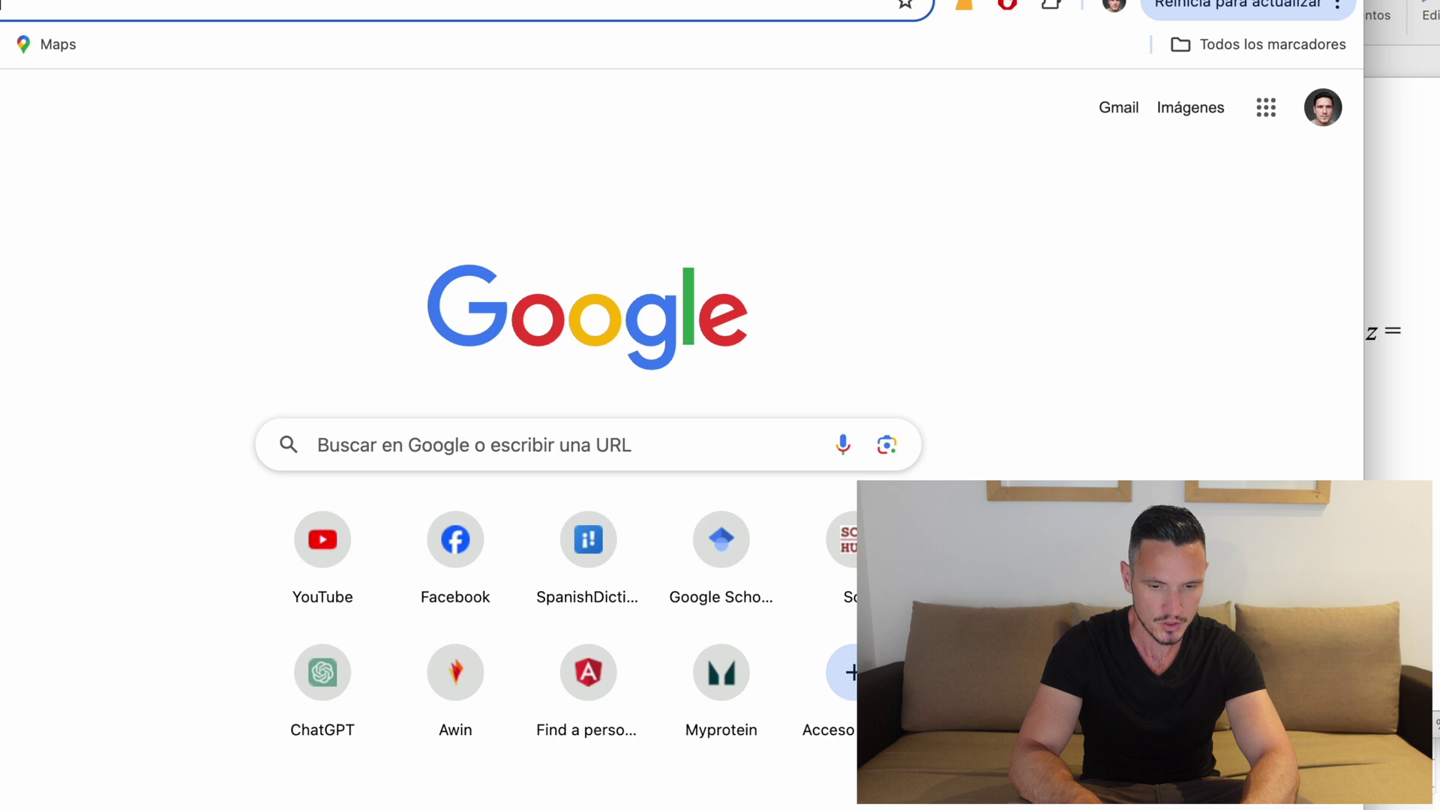
pyautogui.click(545, 445)
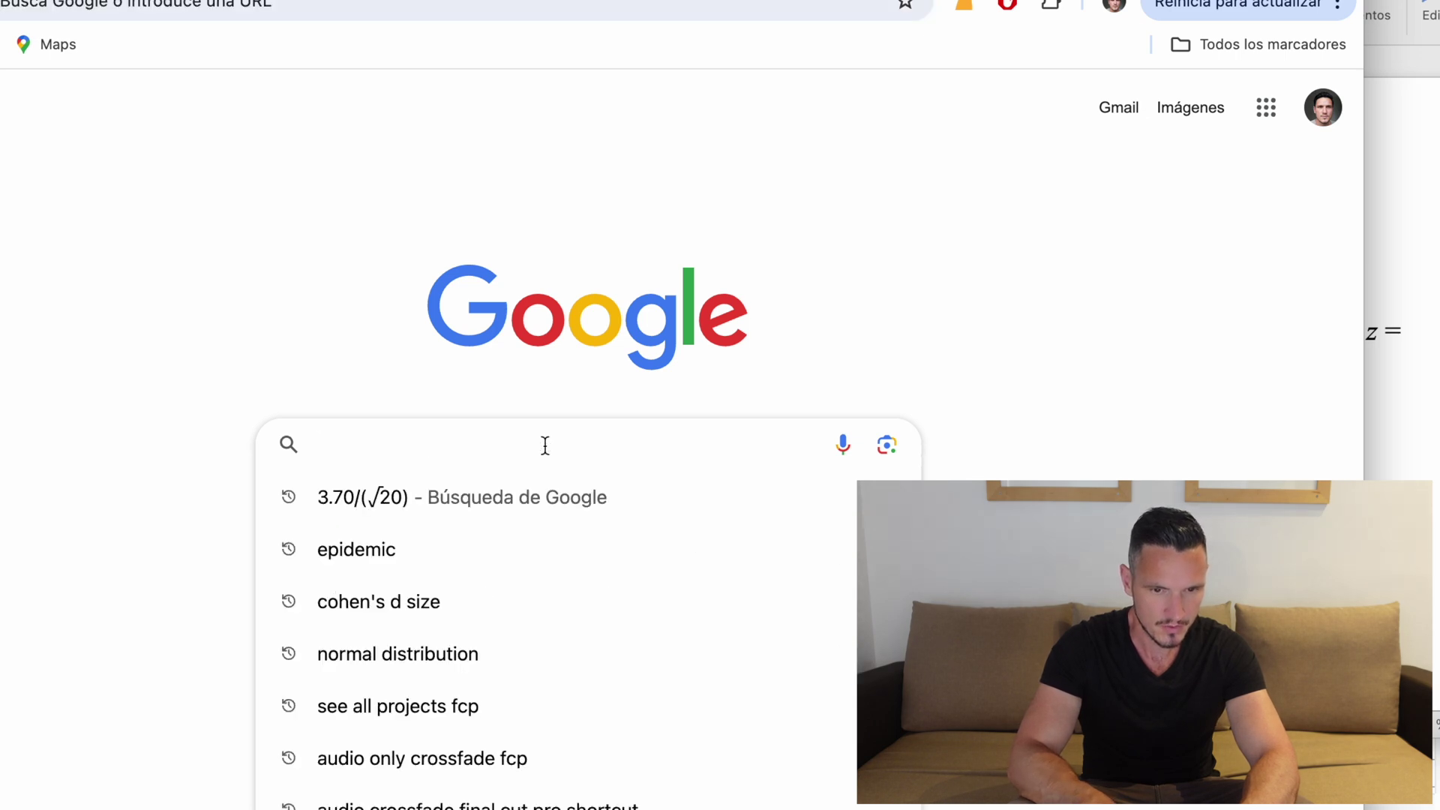
pyautogui.write('3.75/((√40)')
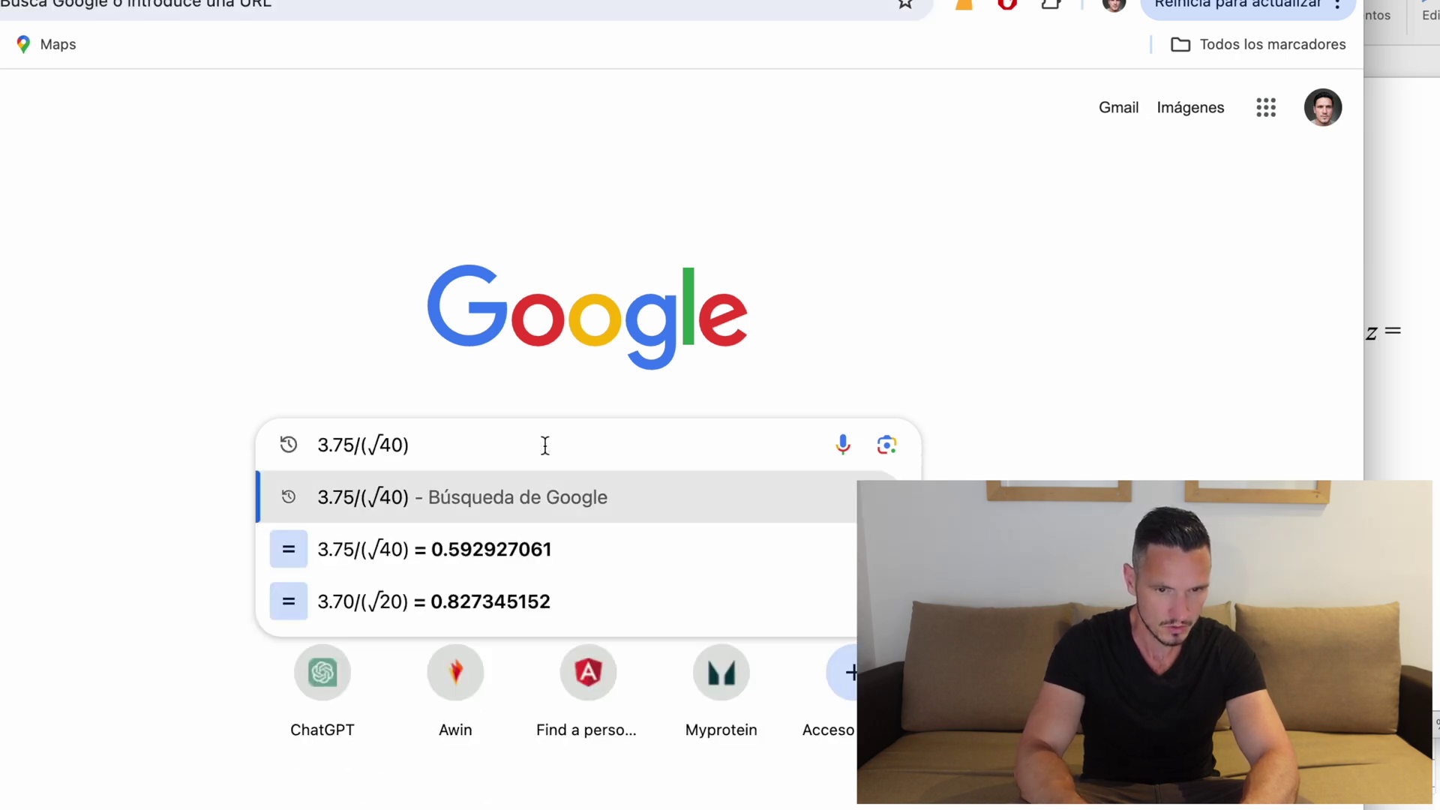
pyautogui.press('Return')
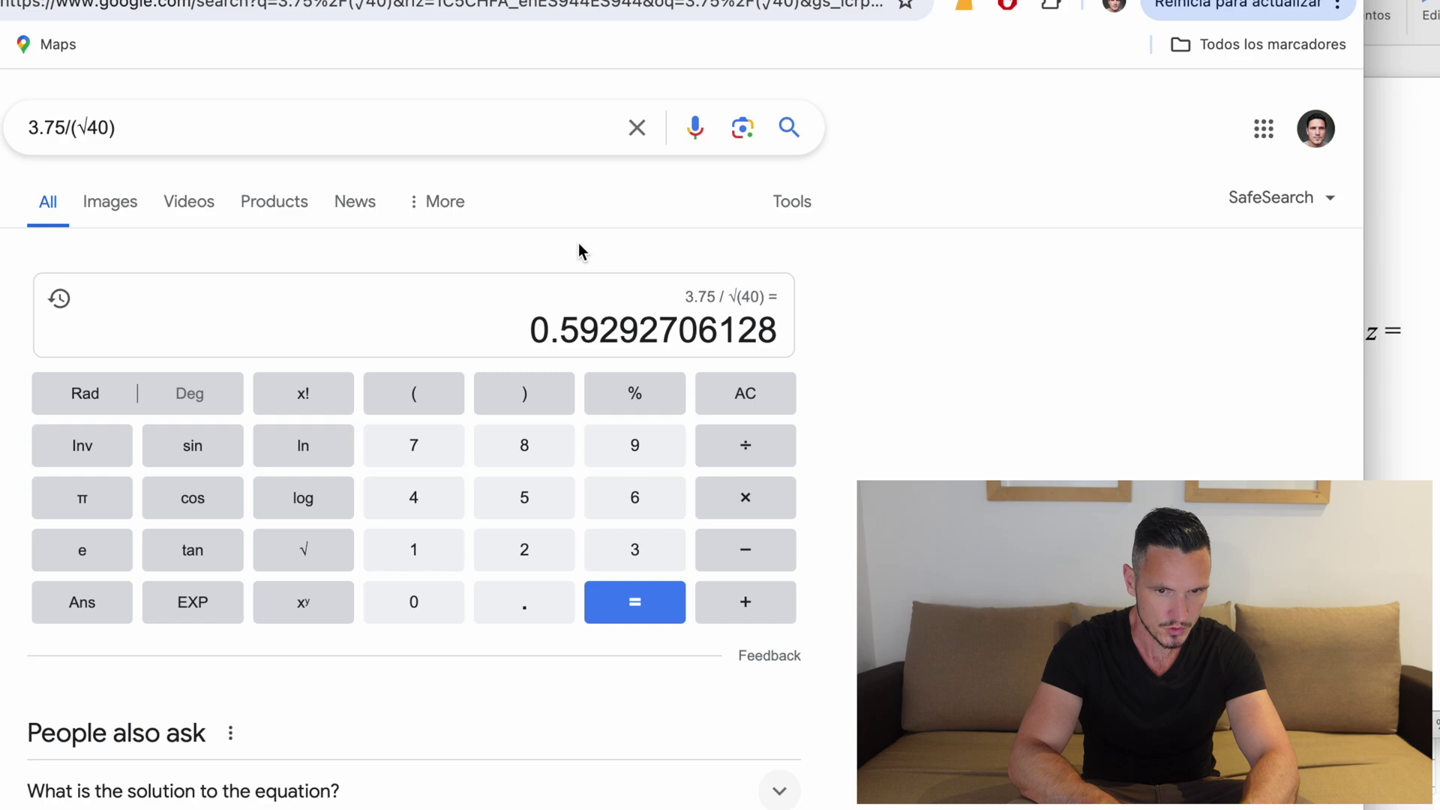
pyautogui.hotkey('ctrl', 'Up')
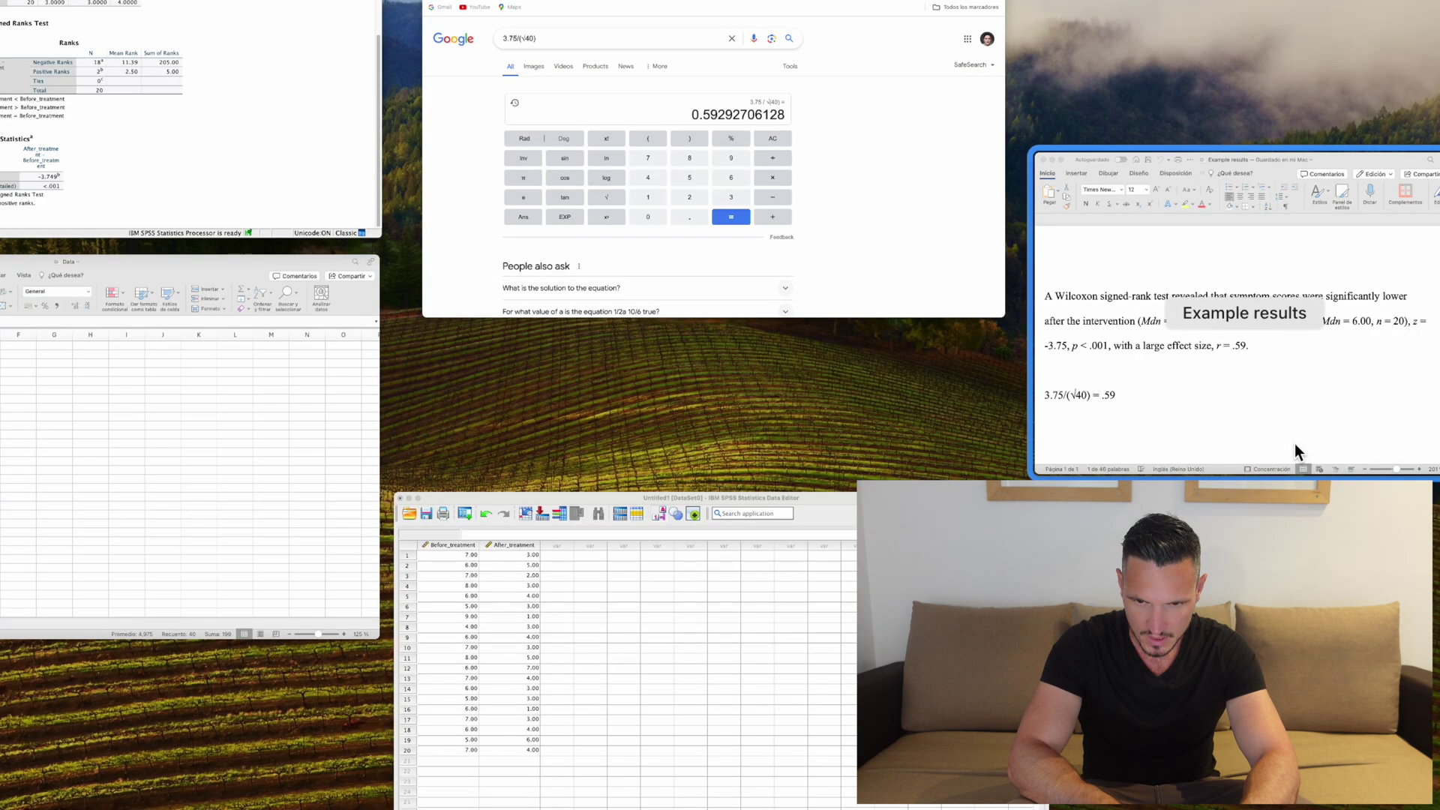
pyautogui.click(1294, 444)
pyautogui.click(1039, 397)
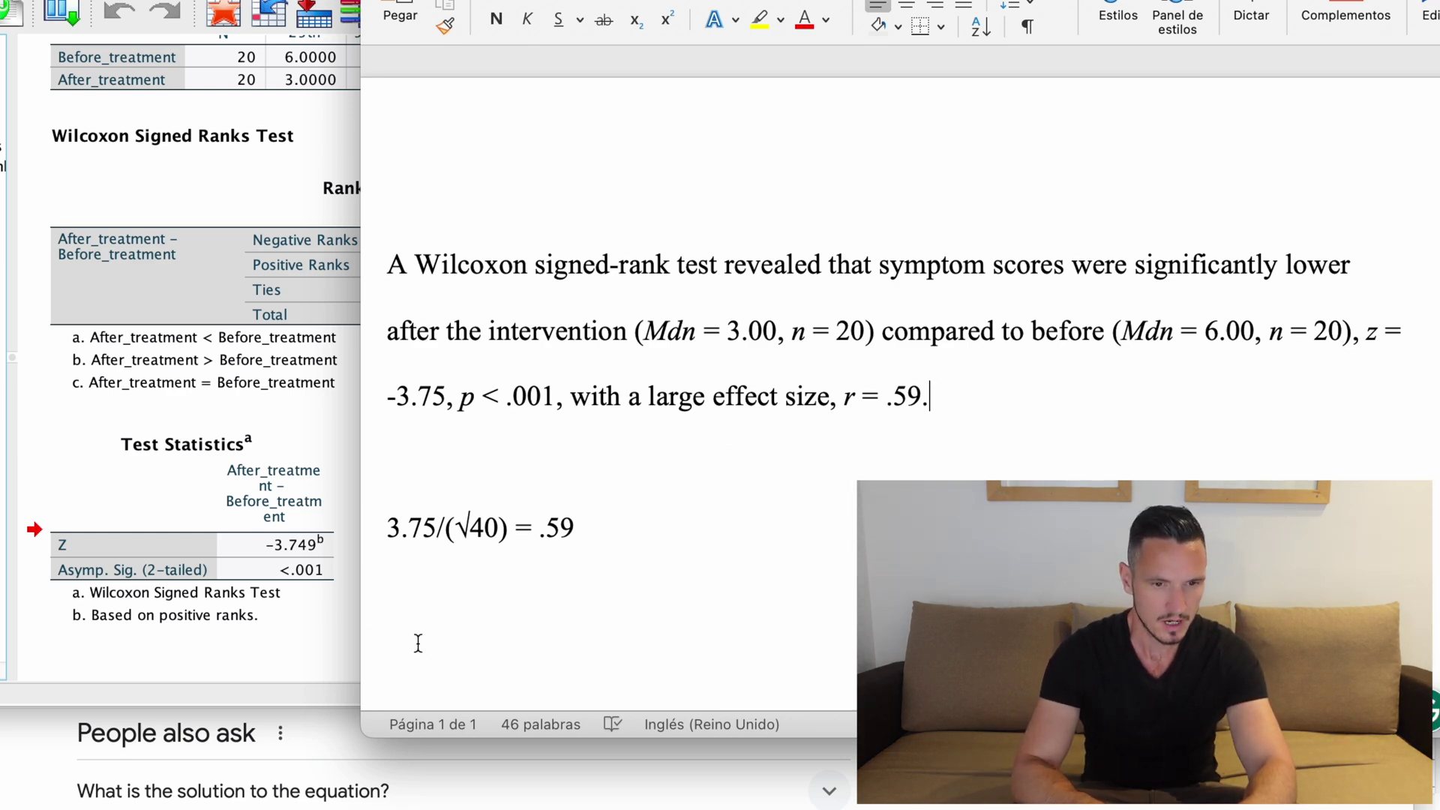
# Open Chart Builder from the Graphs menu, past the measurement-level notice.
pyautogui.click(274, 559)
pyautogui.click(34, 164)
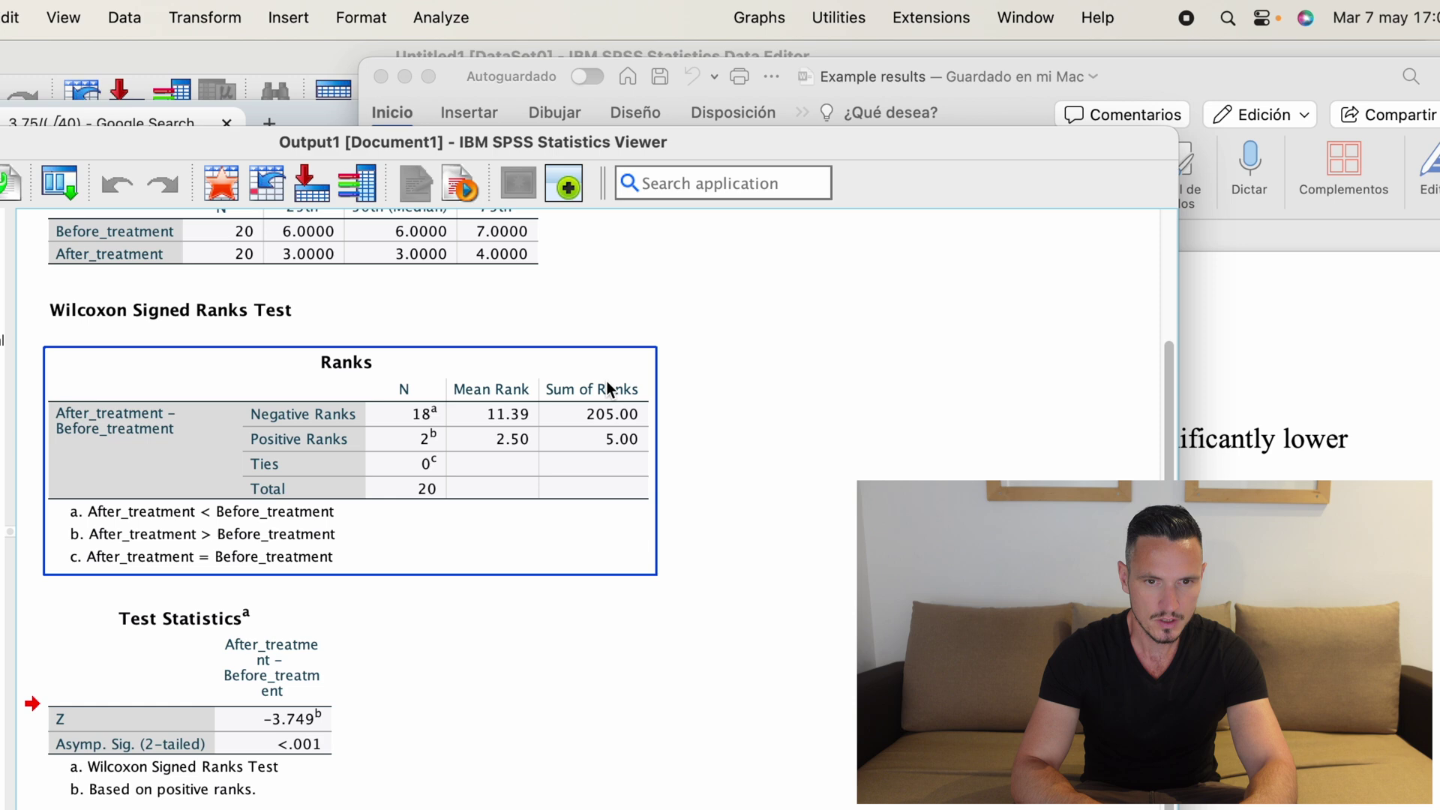
pyautogui.click(754, 13)
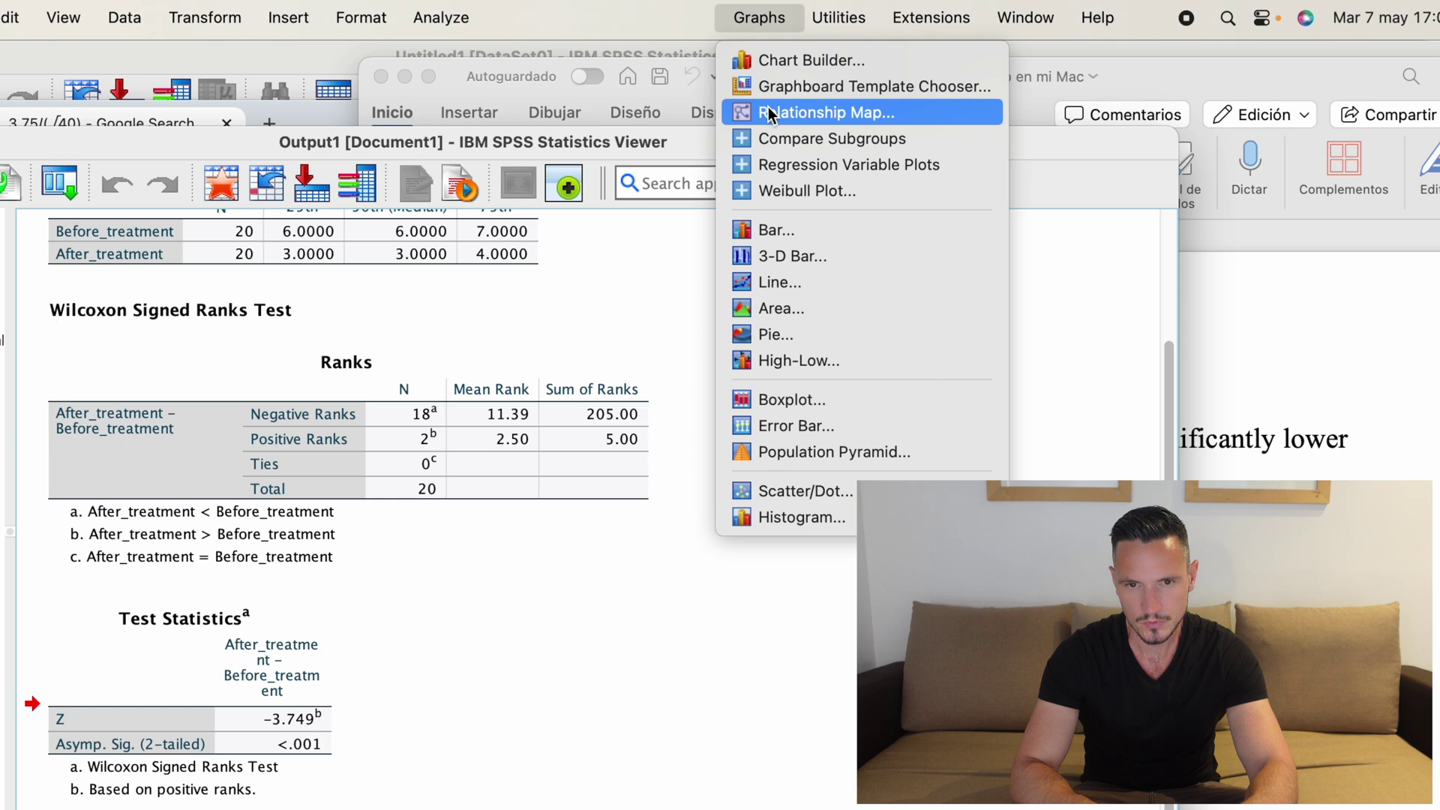
pyautogui.click(776, 66)
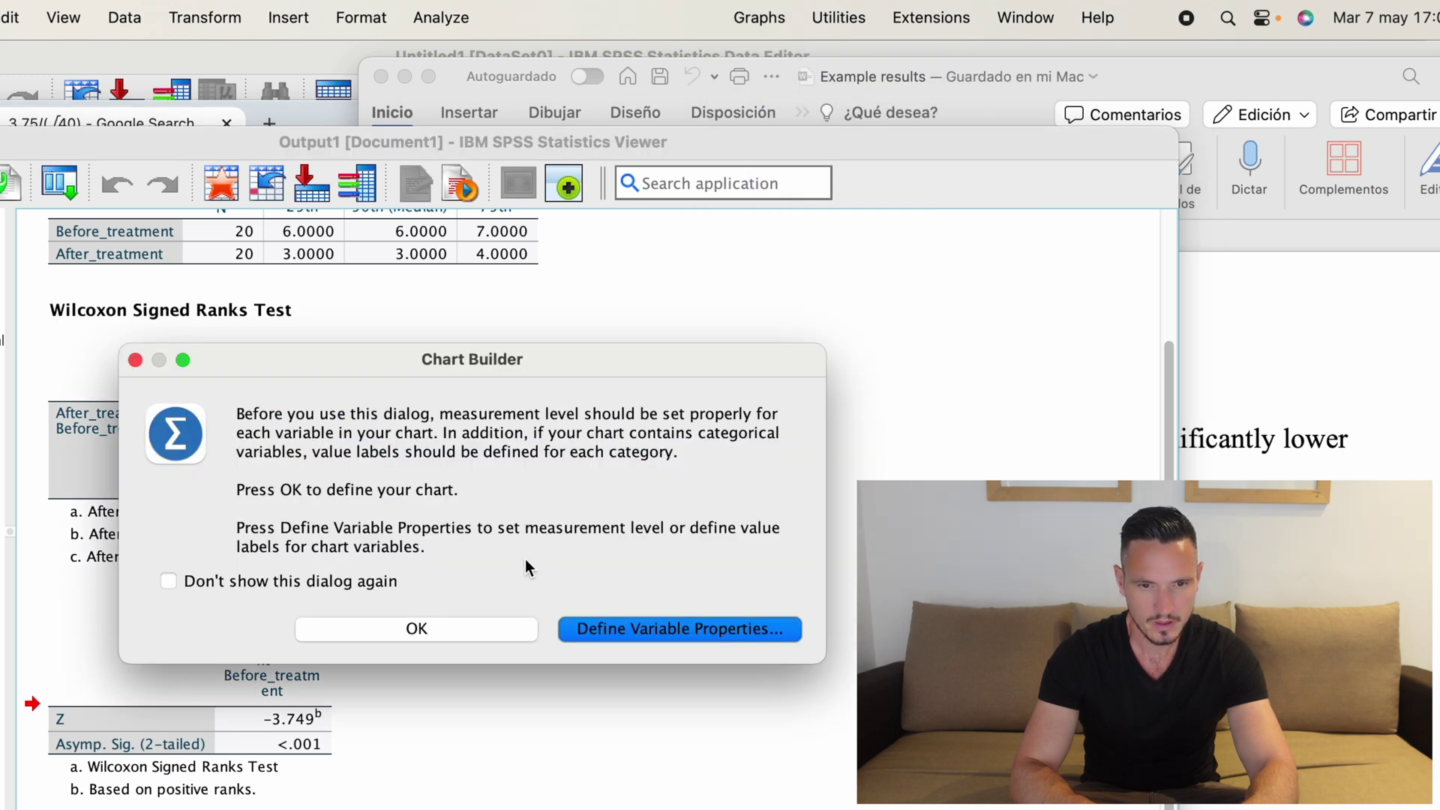
pyautogui.click(456, 629)
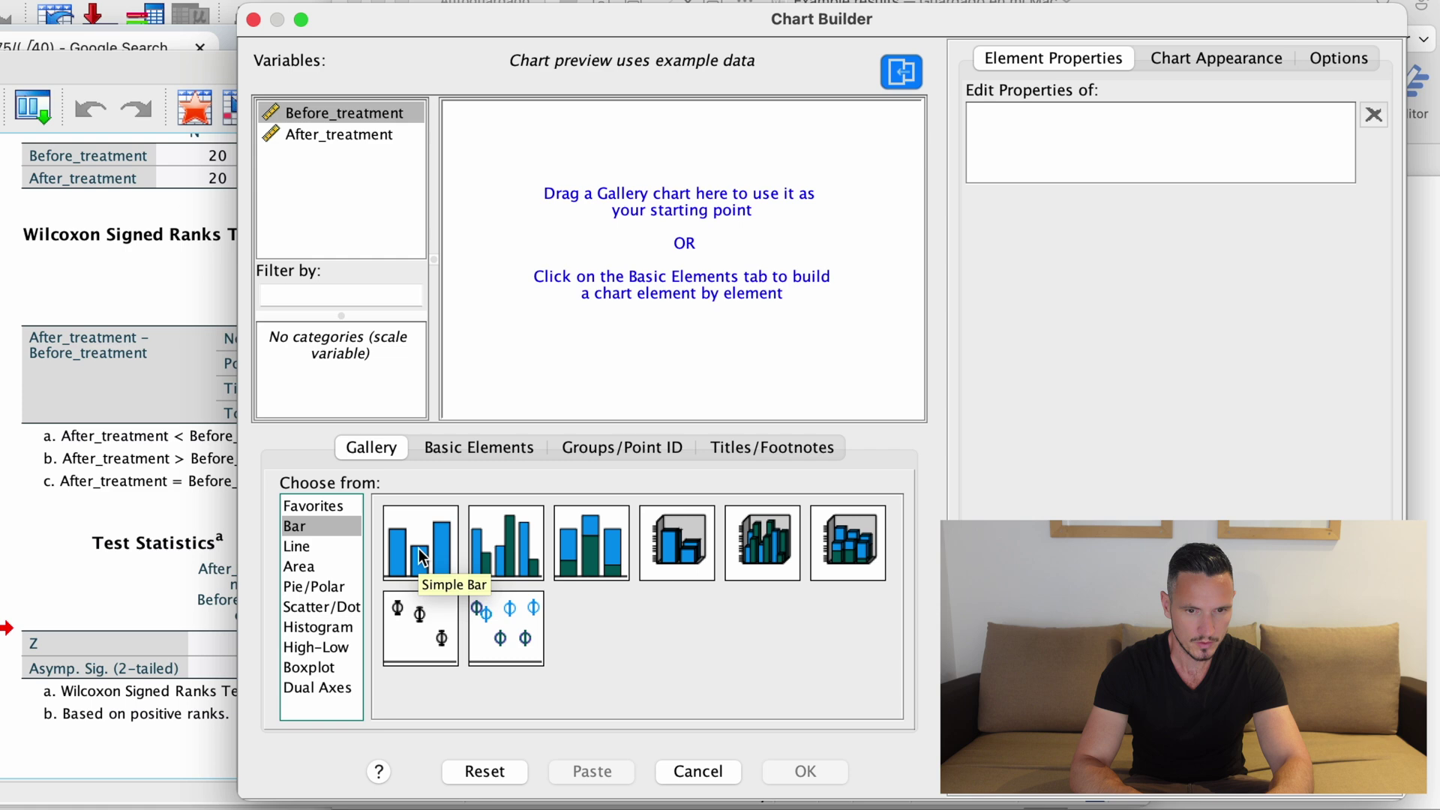
# Build a simple bar chart of the means of Before_treatment and After_treatment.
pyautogui.moveTo(419, 548); pyautogui.dragTo(593, 278)
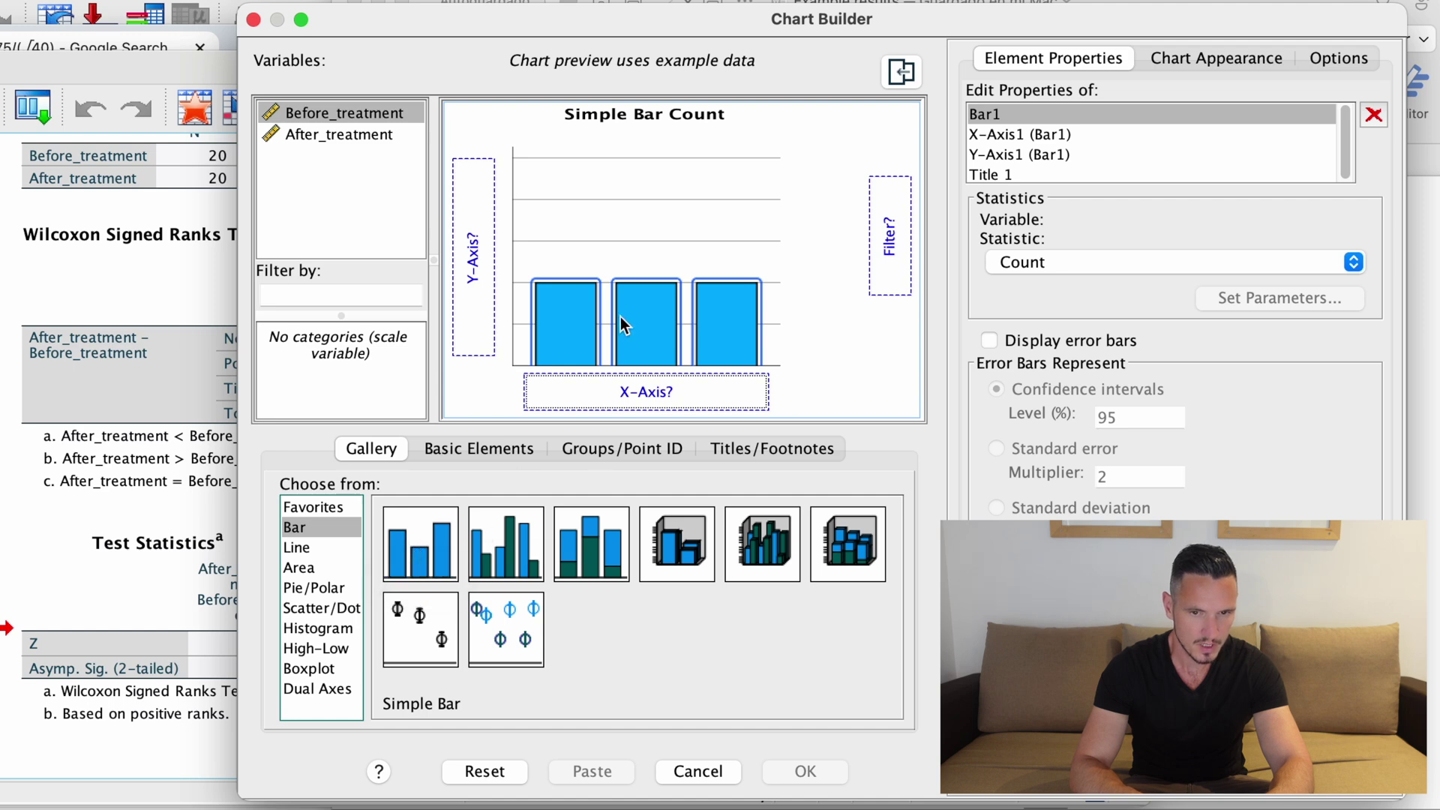
pyautogui.click(357, 111)
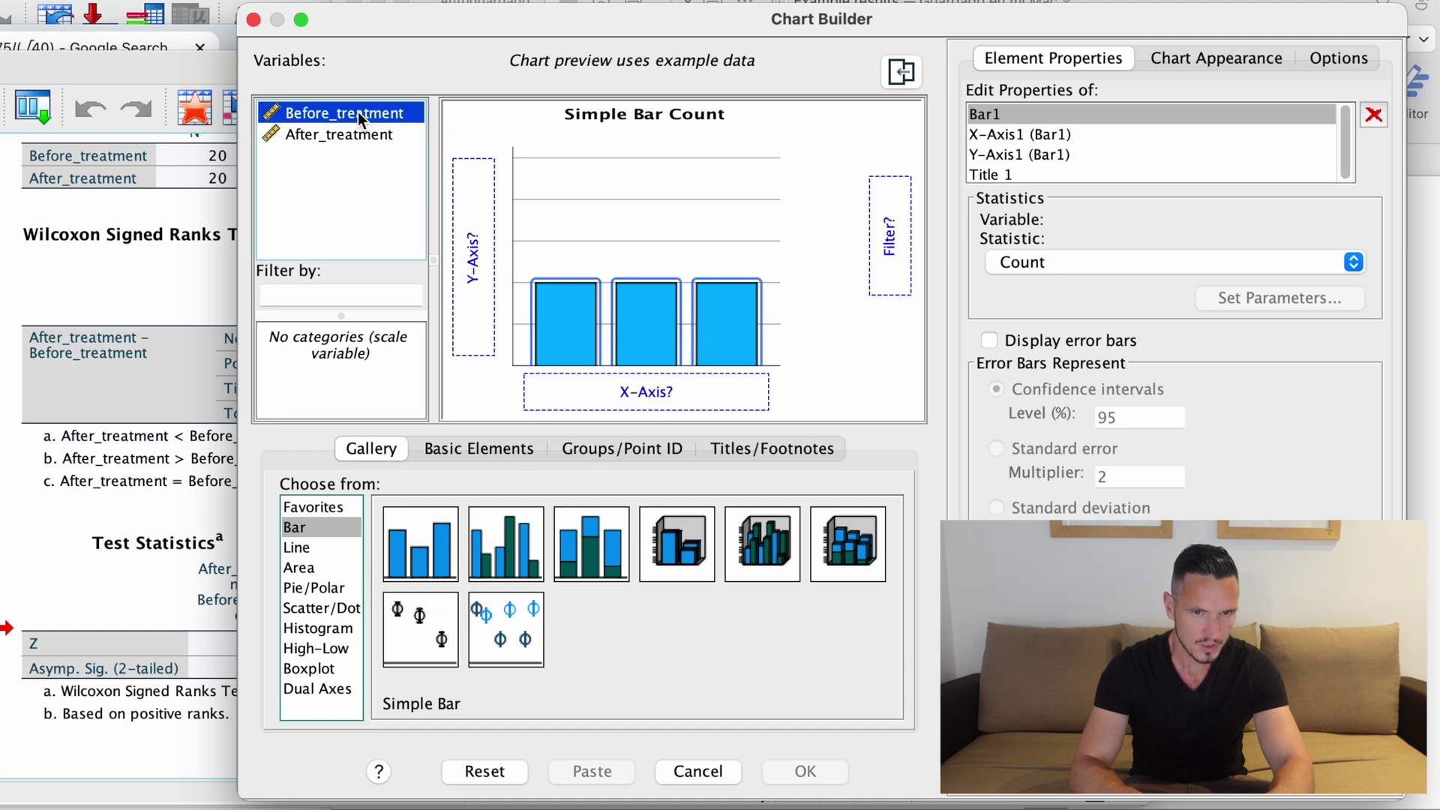
pyautogui.moveTo(358, 111); pyautogui.dragTo(474, 205)
pyautogui.moveTo(332, 133); pyautogui.dragTo(462, 201)
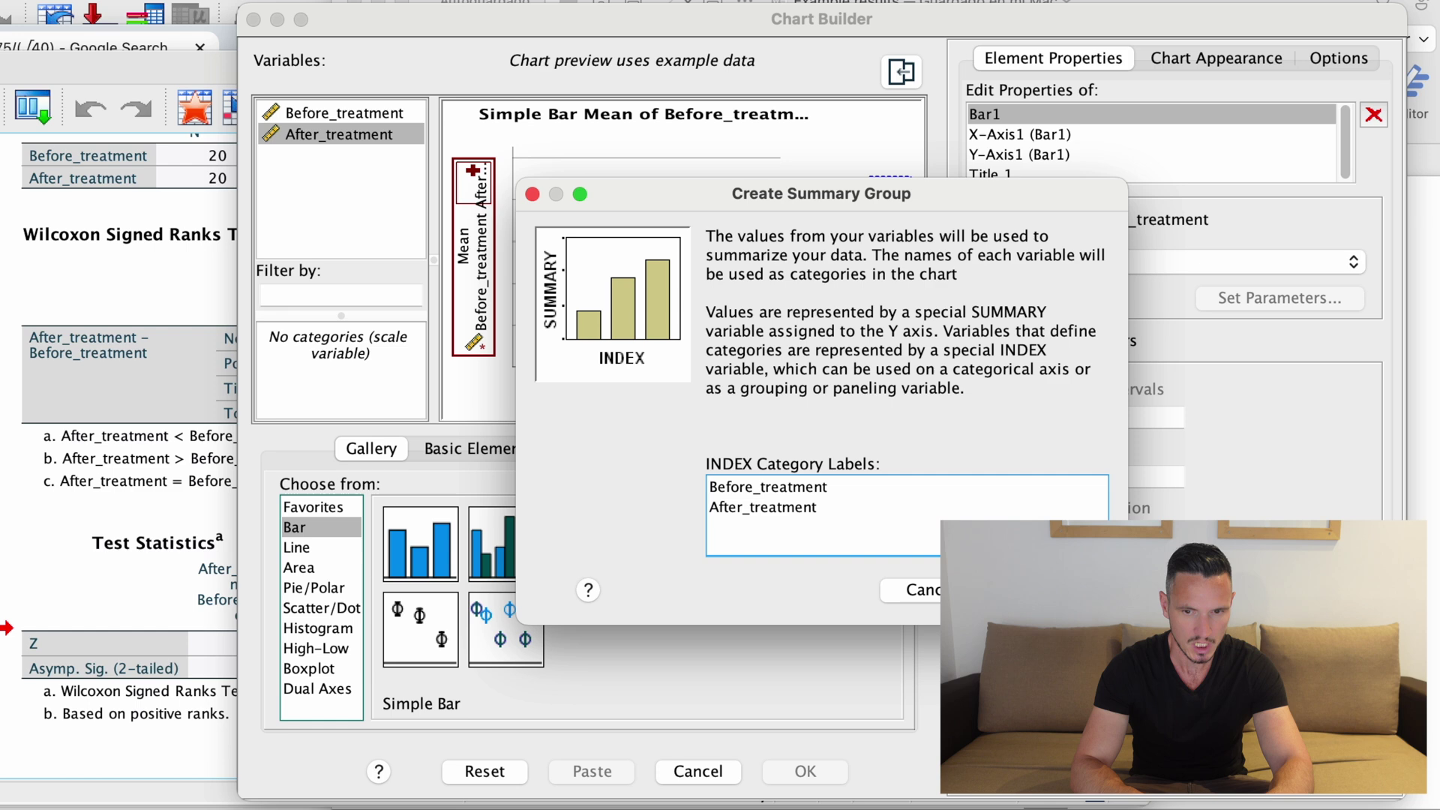
pyautogui.click(1050, 589)
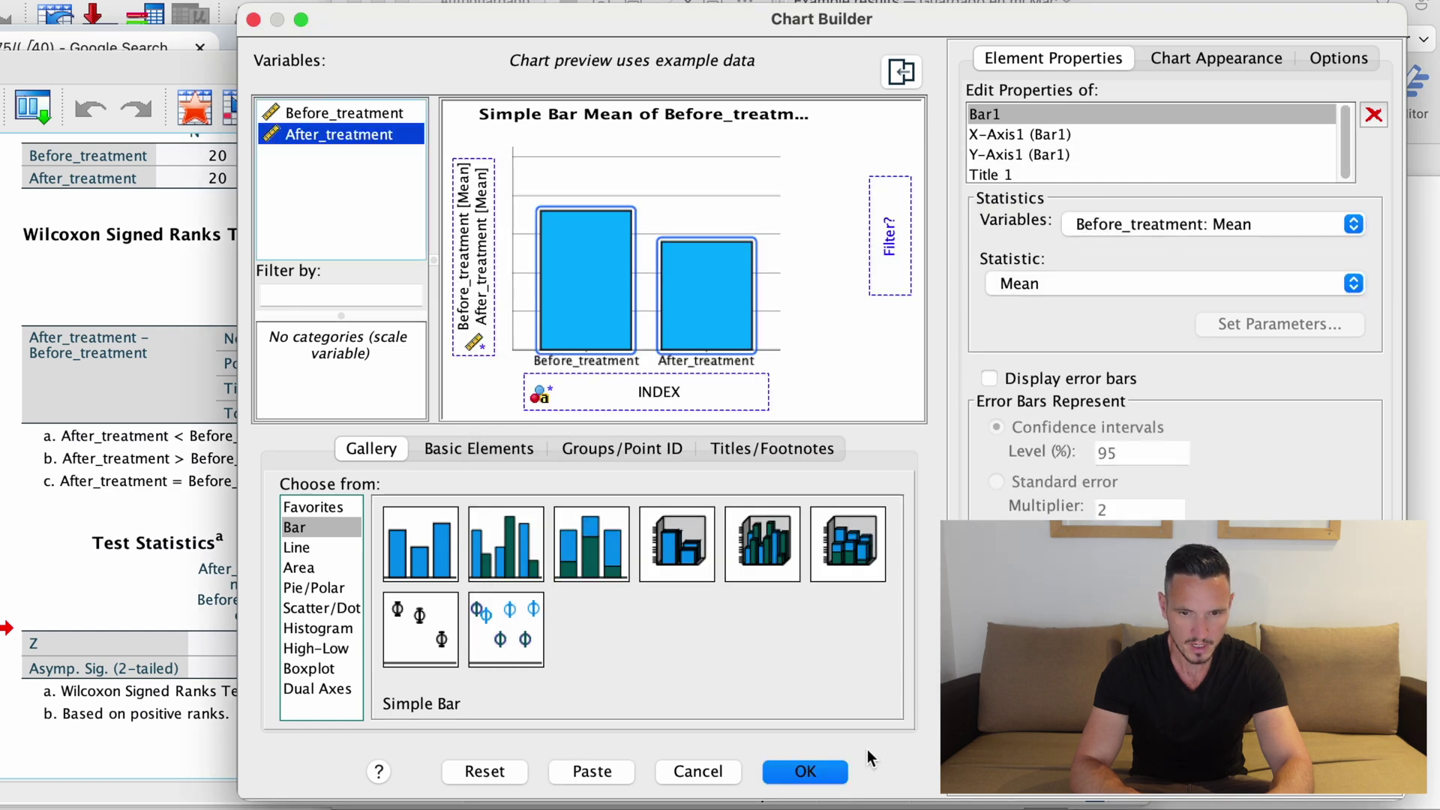
pyautogui.click(819, 783)
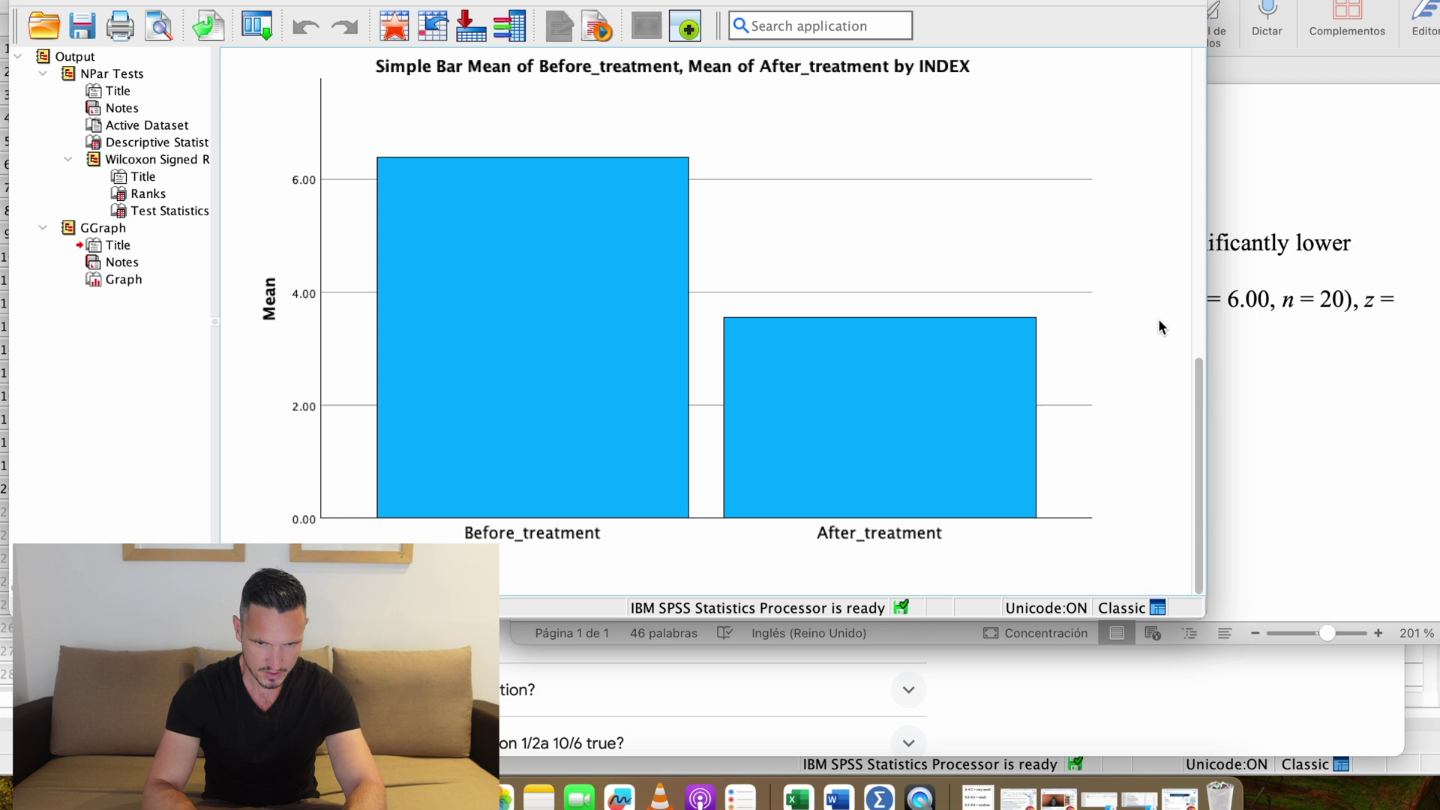
# Open the bar chart in the Chart Editor and bring up the bars' Properties window.
pyautogui.click(812, 377)
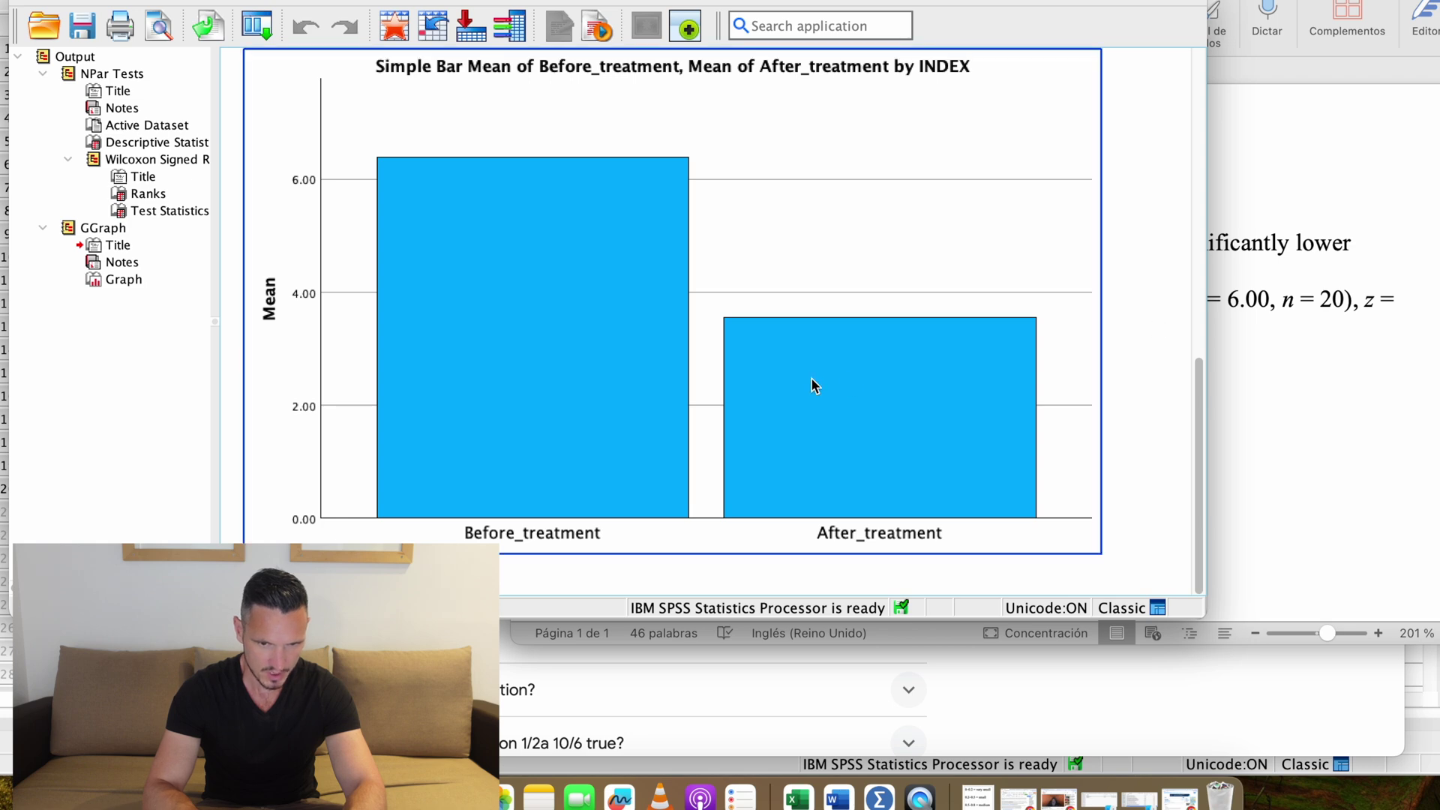
pyautogui.doubleClick(811, 379)
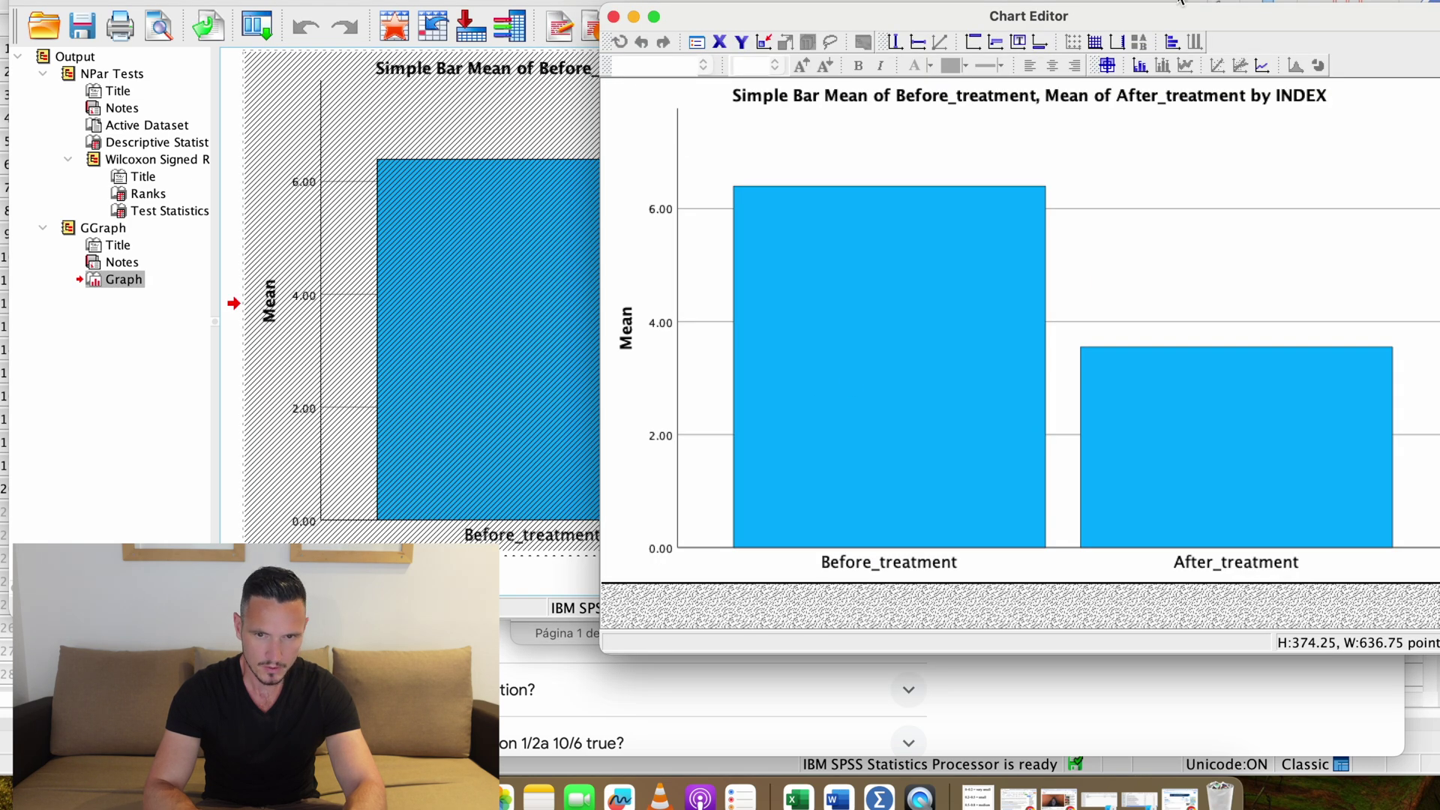
pyautogui.moveTo(1196, 21); pyautogui.dragTo(814, 17)
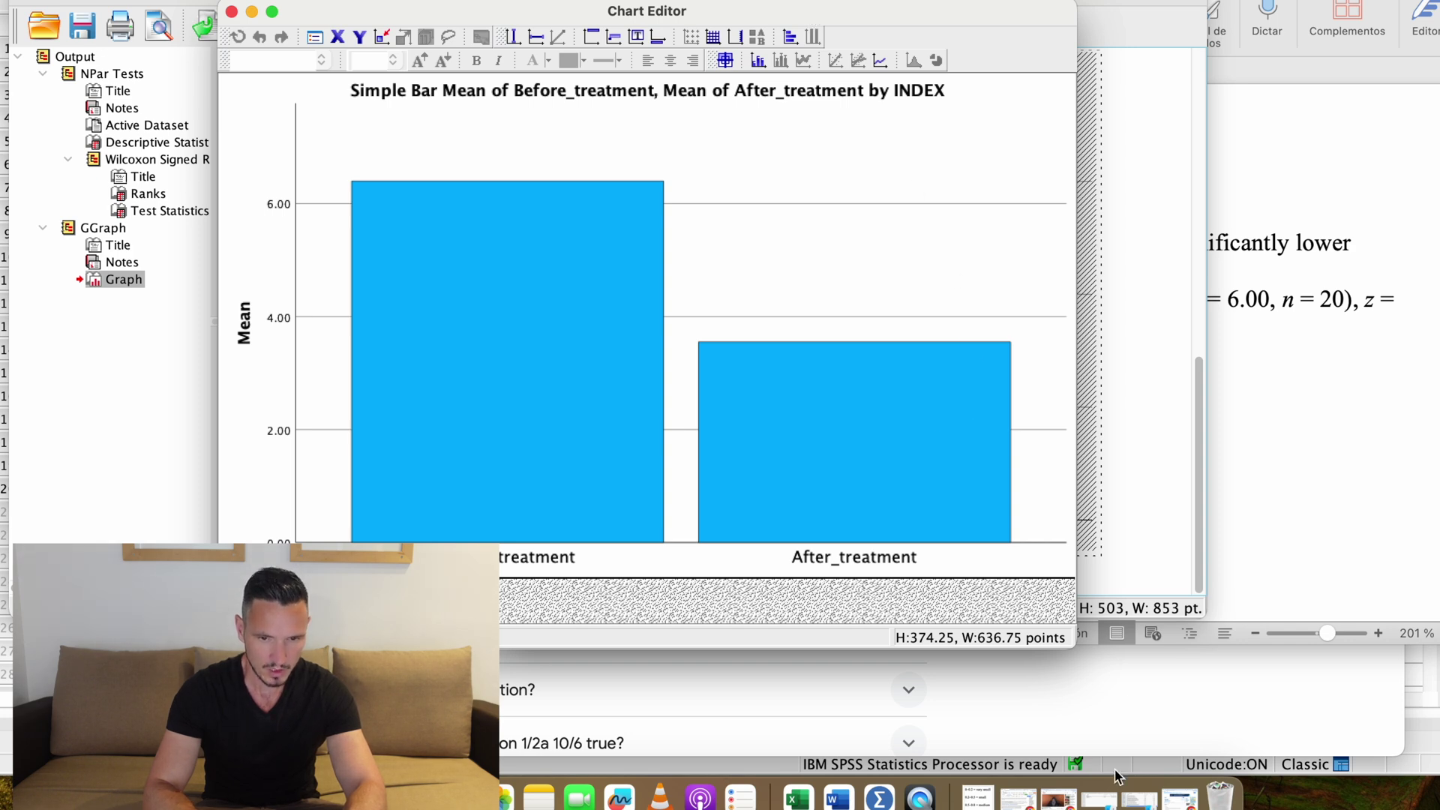
pyautogui.doubleClick(847, 437)
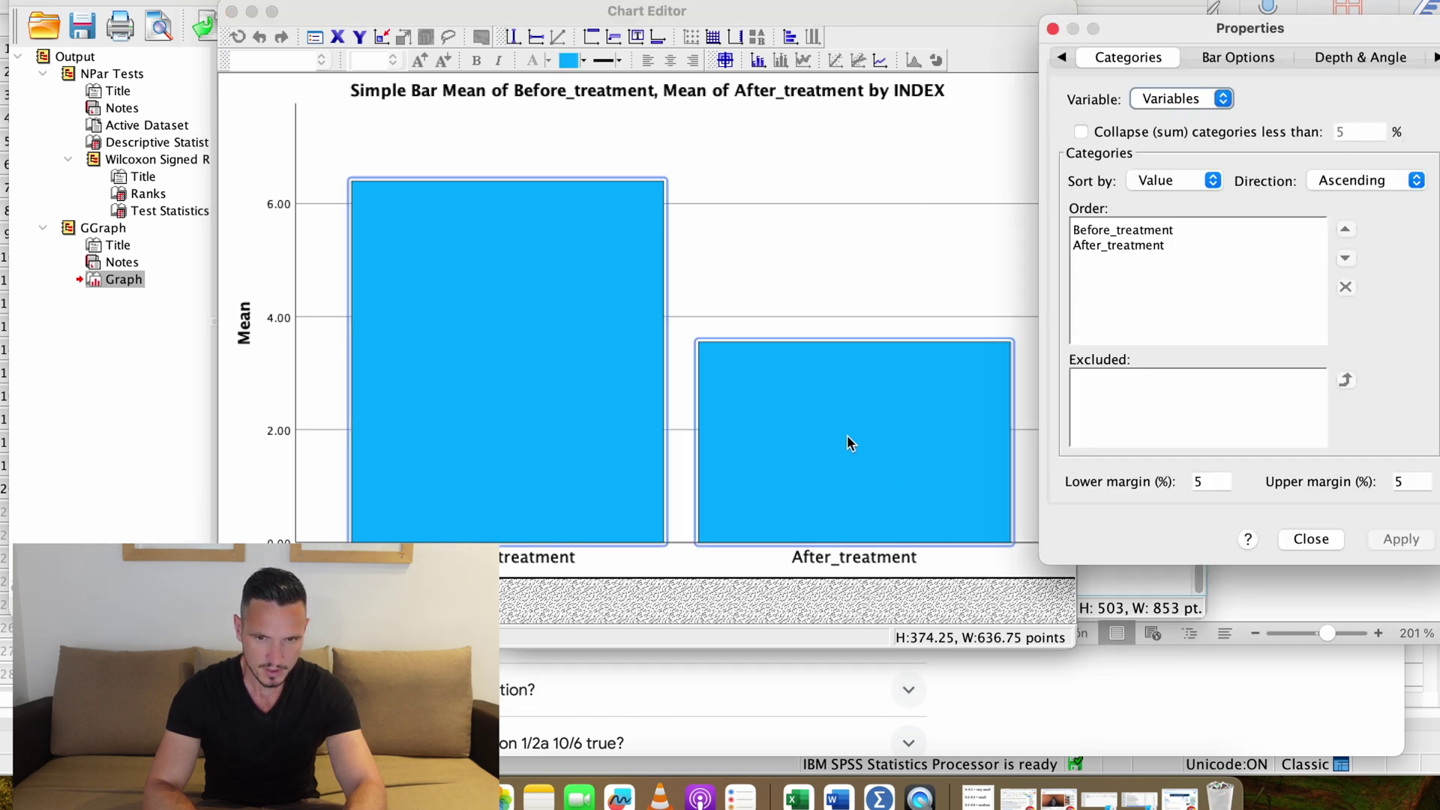
pyautogui.moveTo(1306, 34); pyautogui.dragTo(1041, 36)
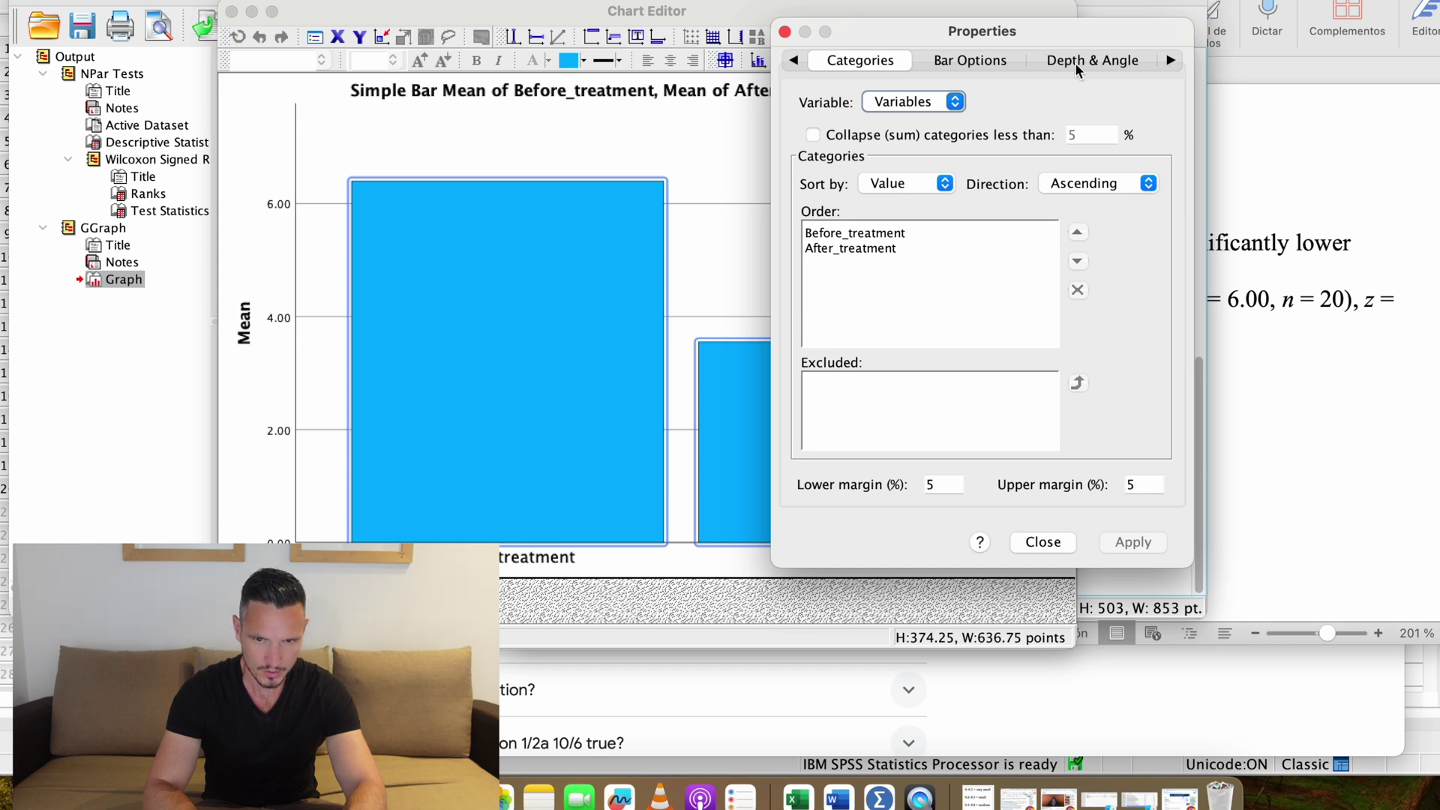
# Set the bar width to 32% in Bar Options and apply it.
pyautogui.click(951, 72)
pyautogui.moveTo(987, 133); pyautogui.dragTo(894, 169)
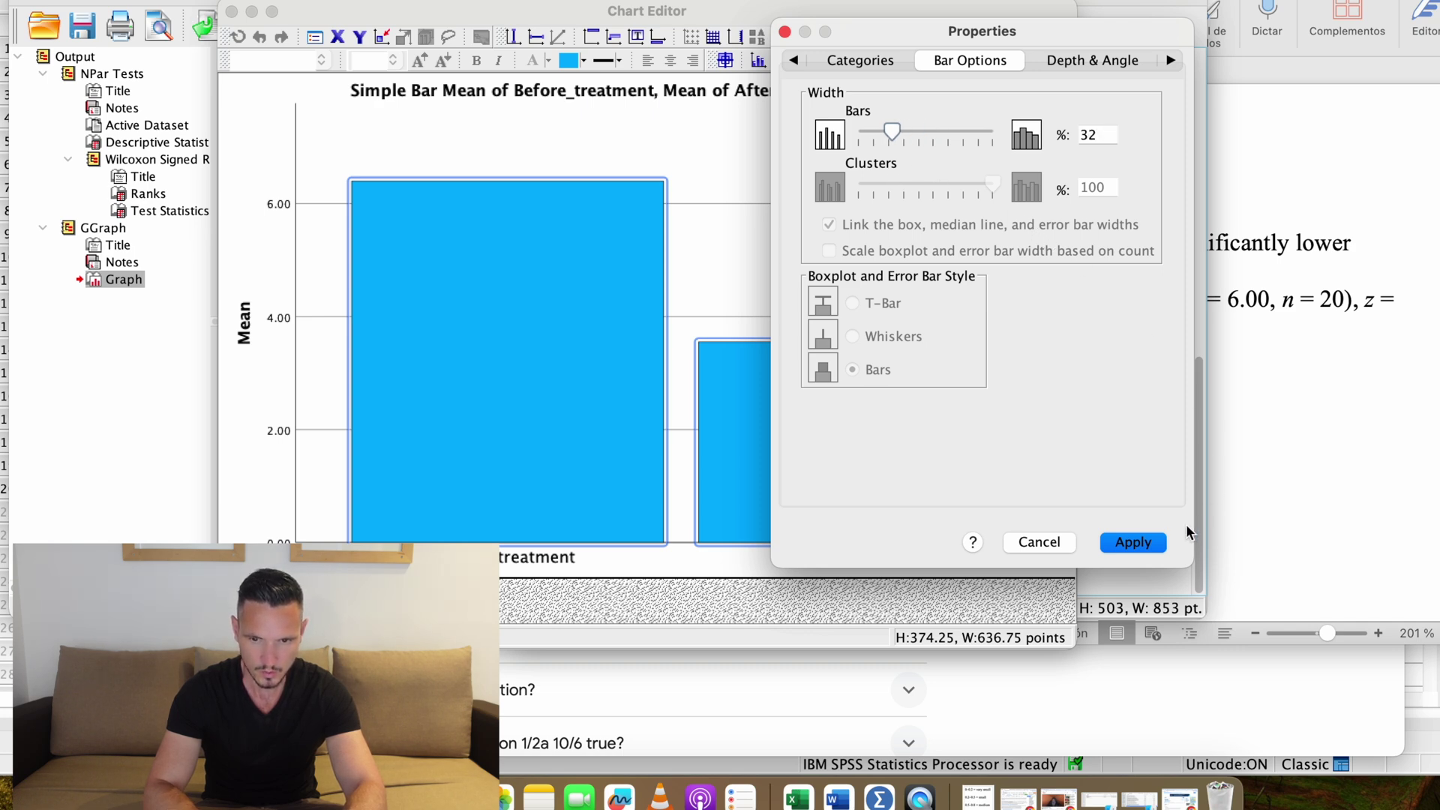
pyautogui.click(1133, 541)
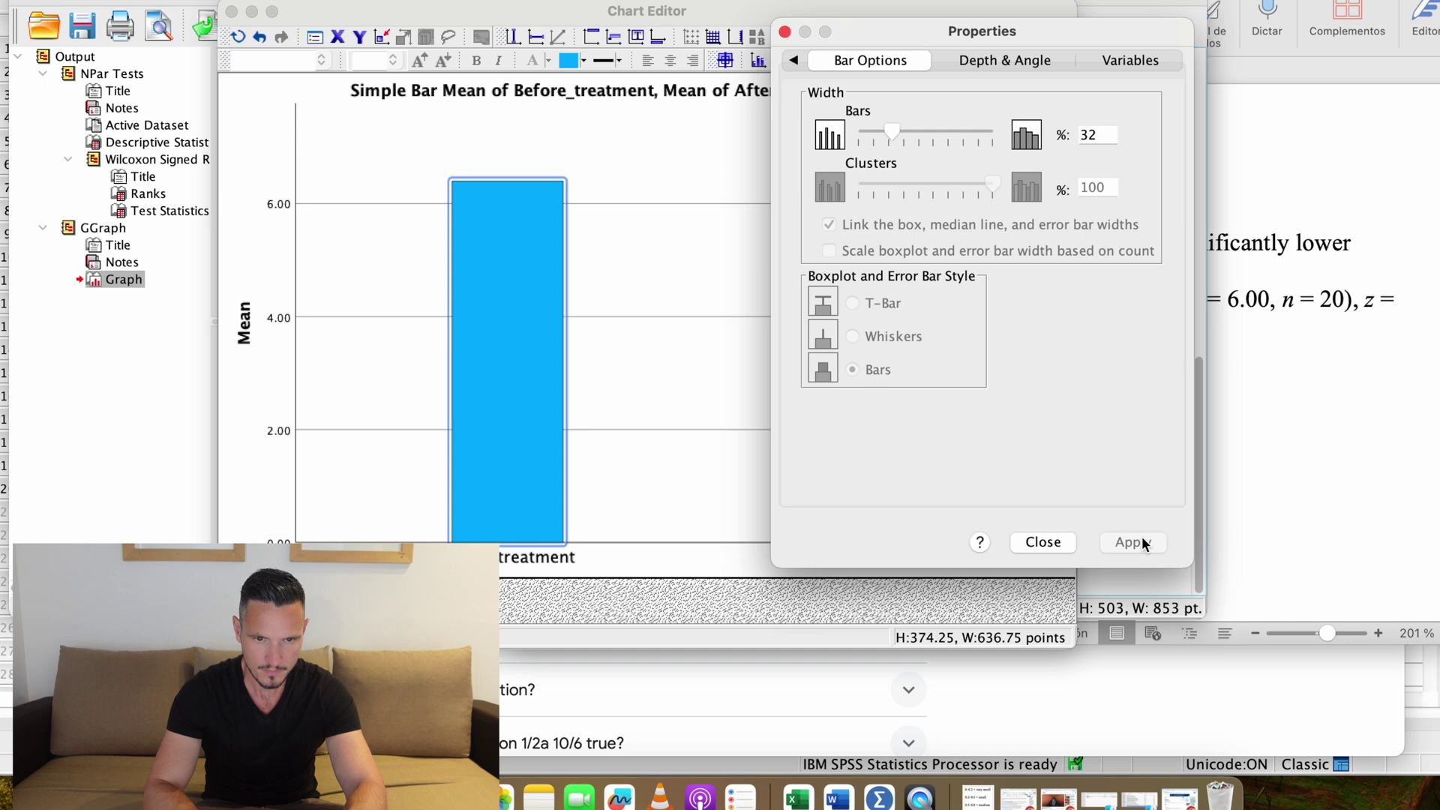
pyautogui.moveTo(918, 27); pyautogui.dragTo(1065, 12)
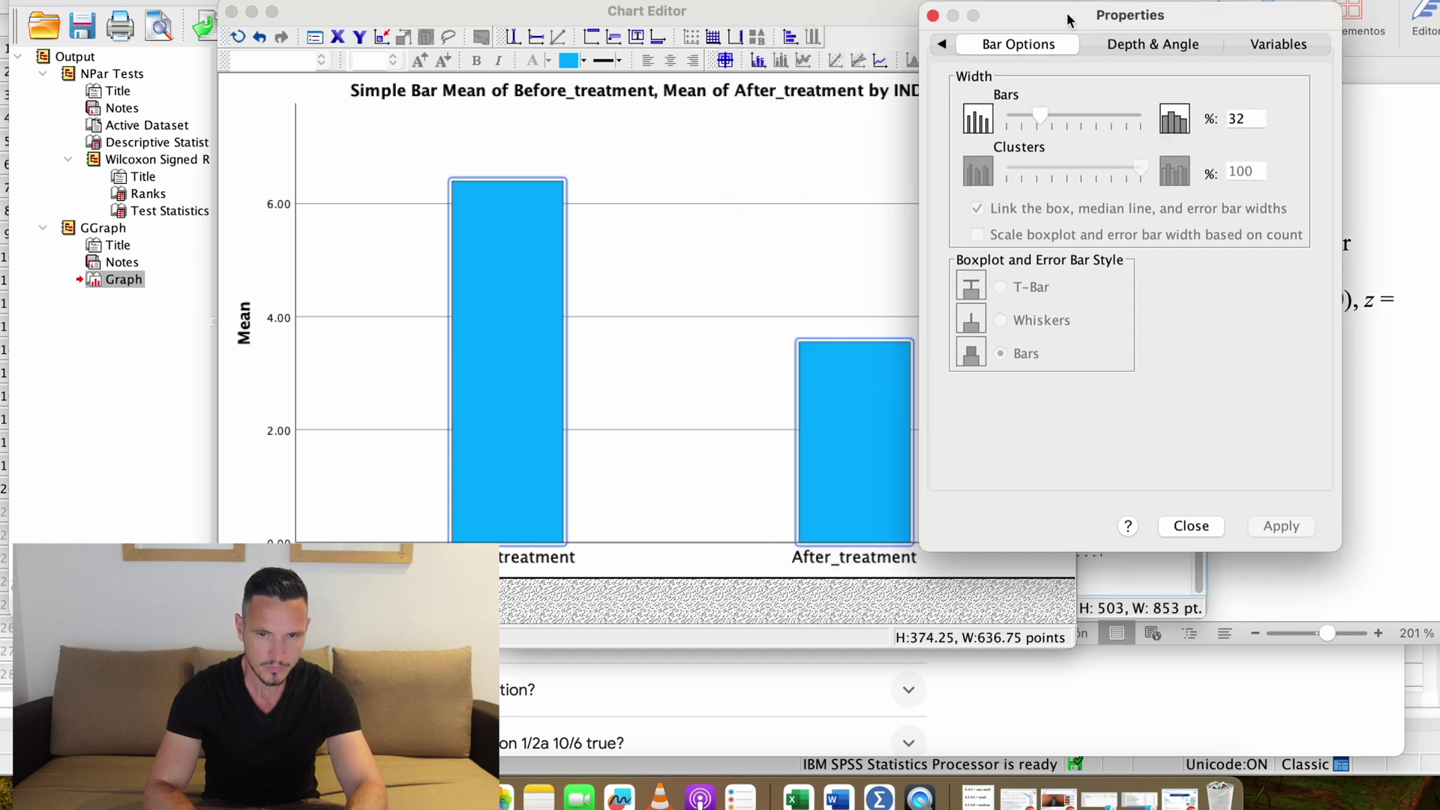
# Fill both bars with grey (150, 145, 145) on the Fill & Border page and apply.
pyautogui.click(942, 45)
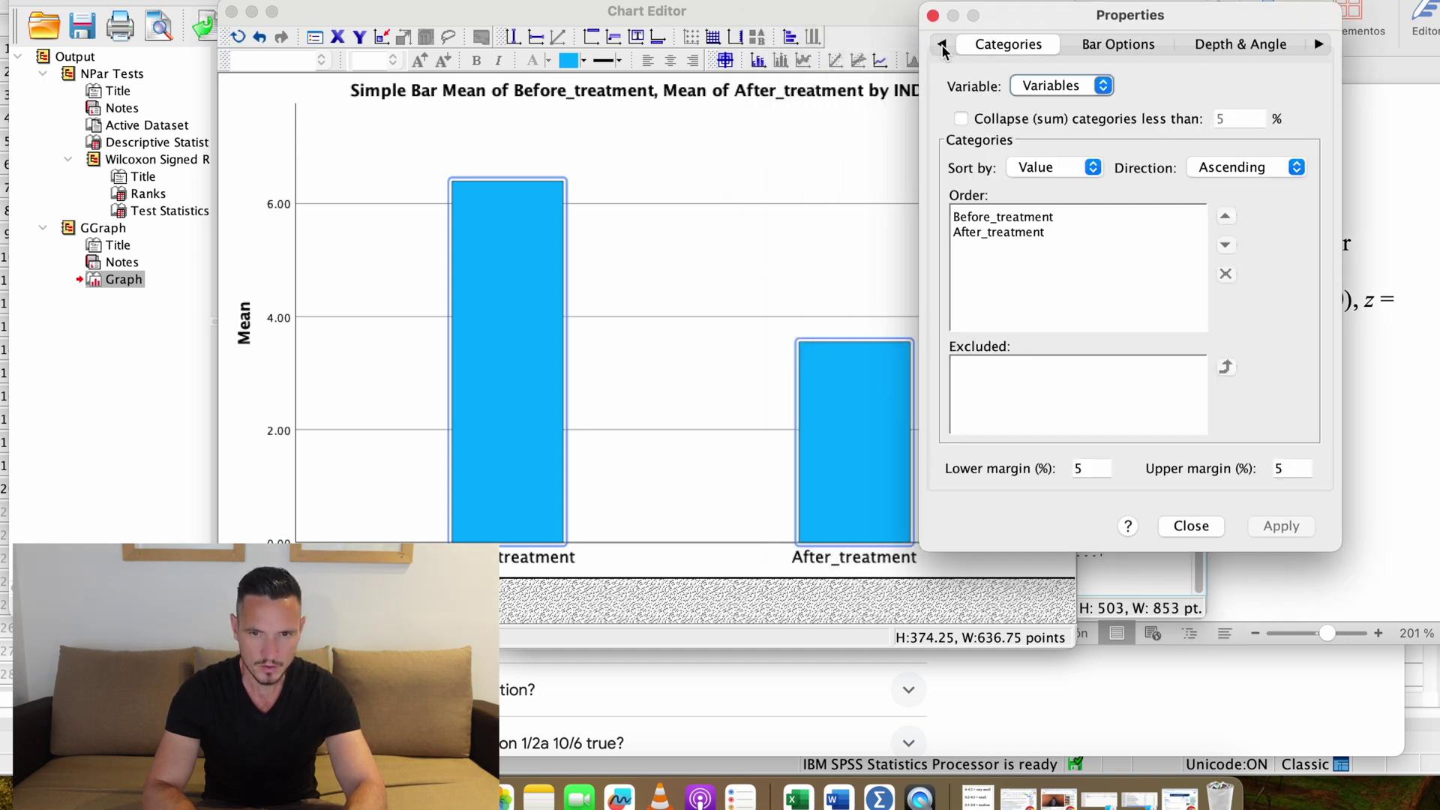
pyautogui.click(942, 45)
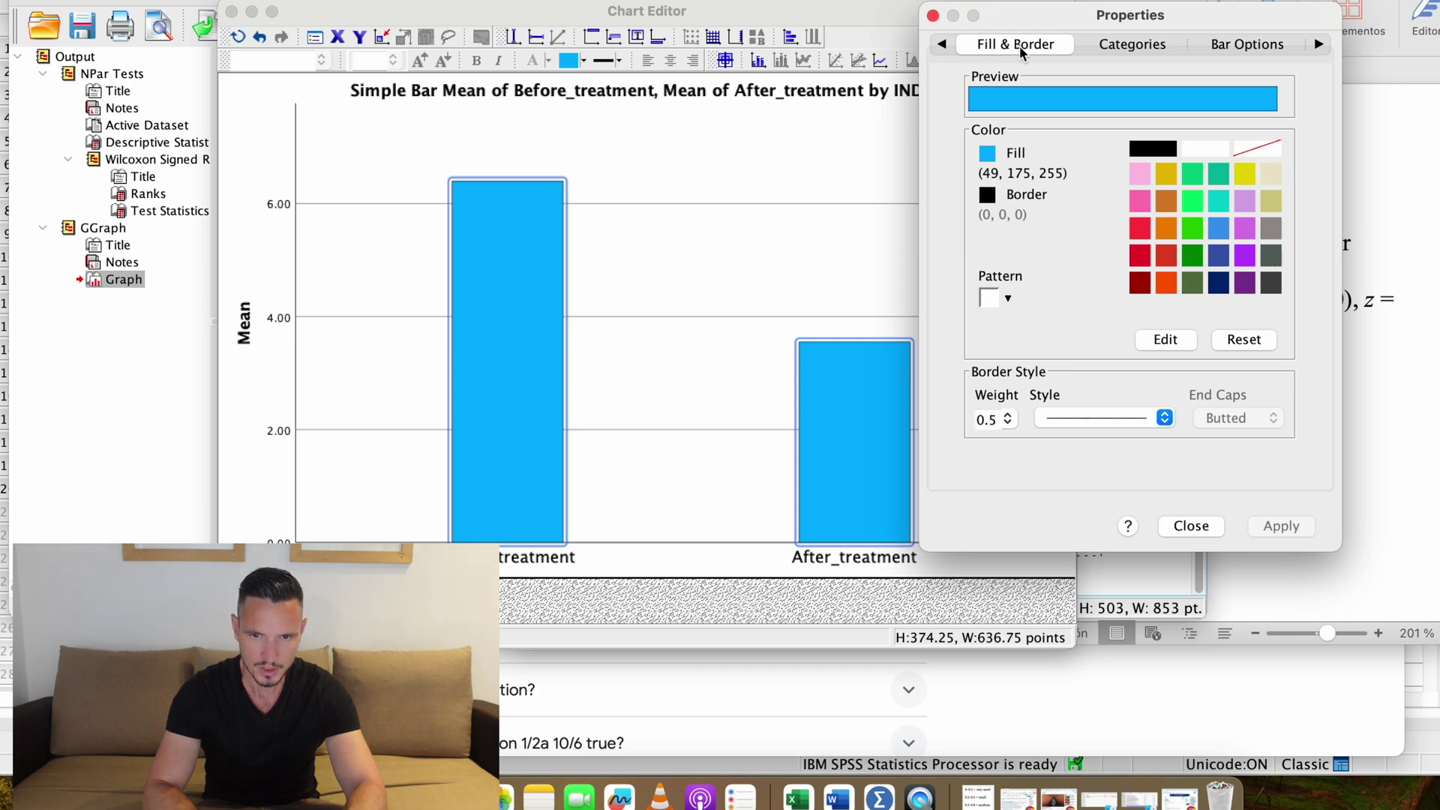
pyautogui.click(1273, 233)
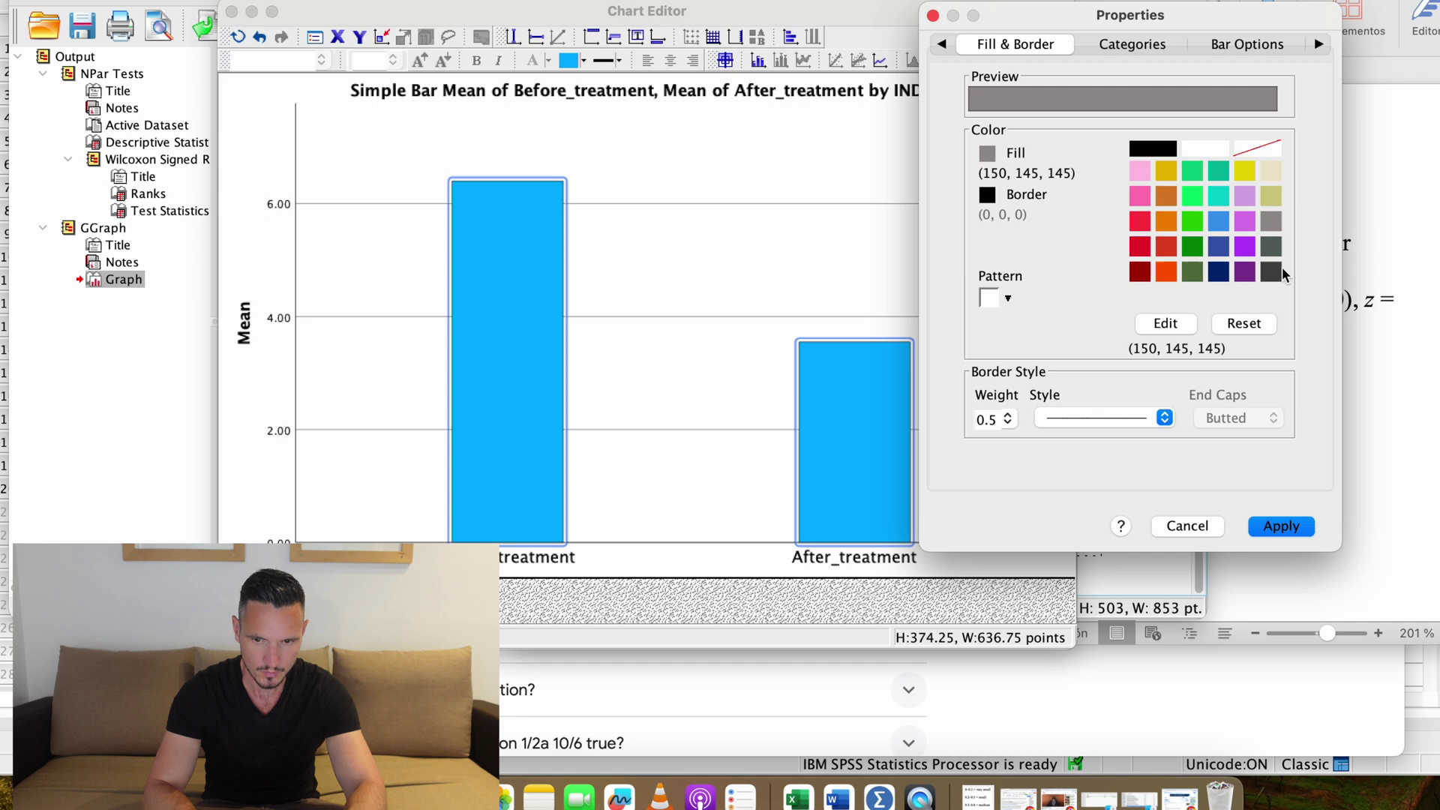
pyautogui.click(879, 796)
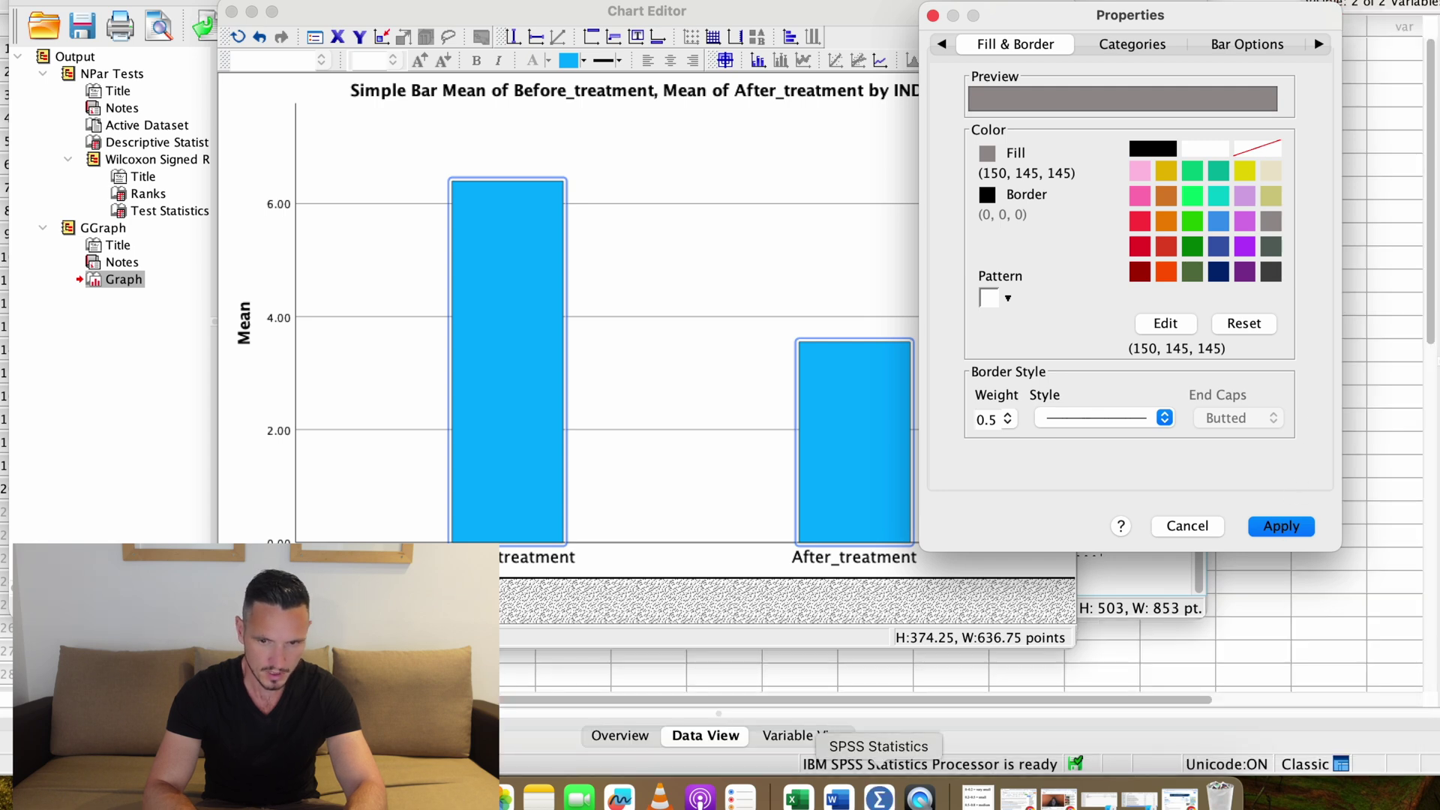
pyautogui.click(1292, 525)
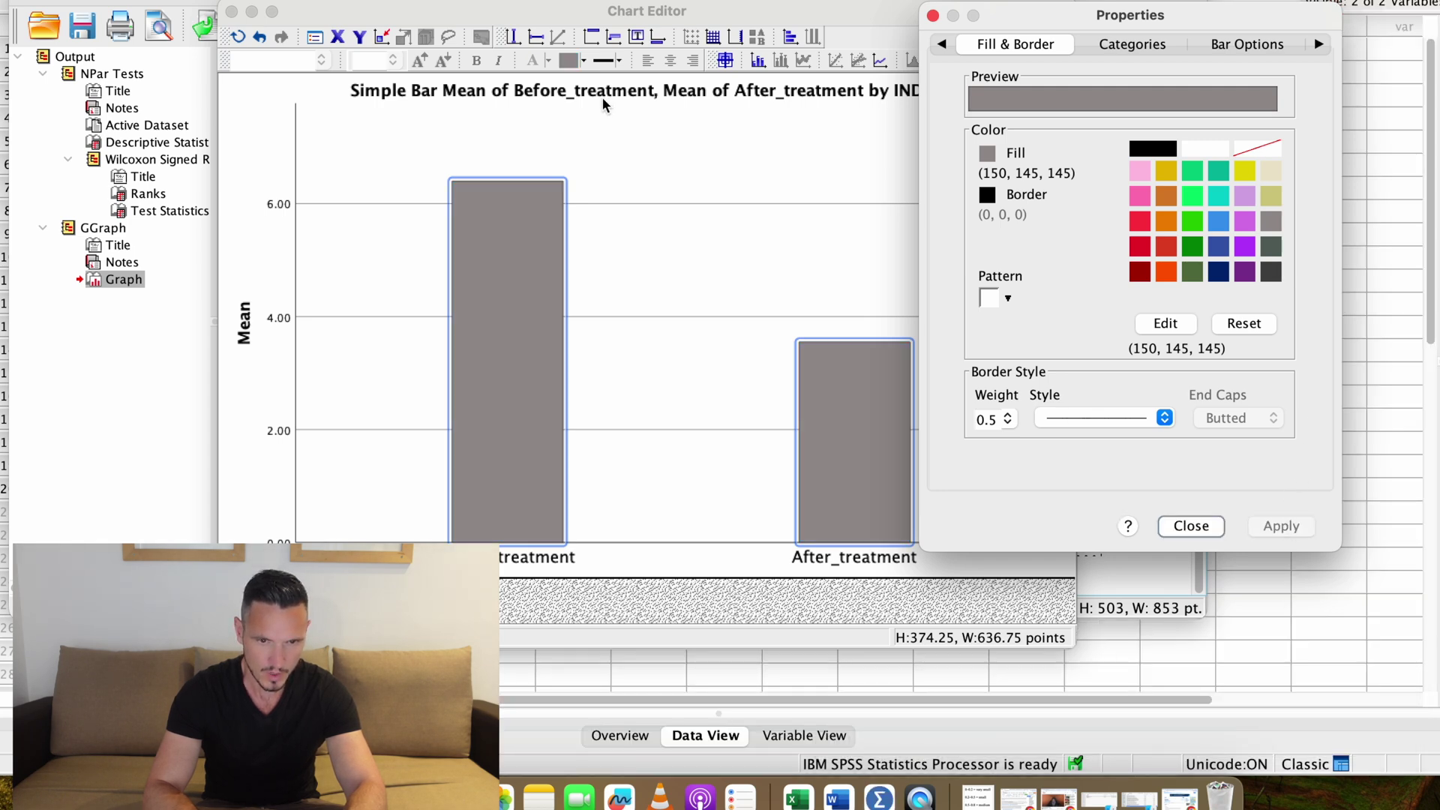
pyautogui.click(644, 157)
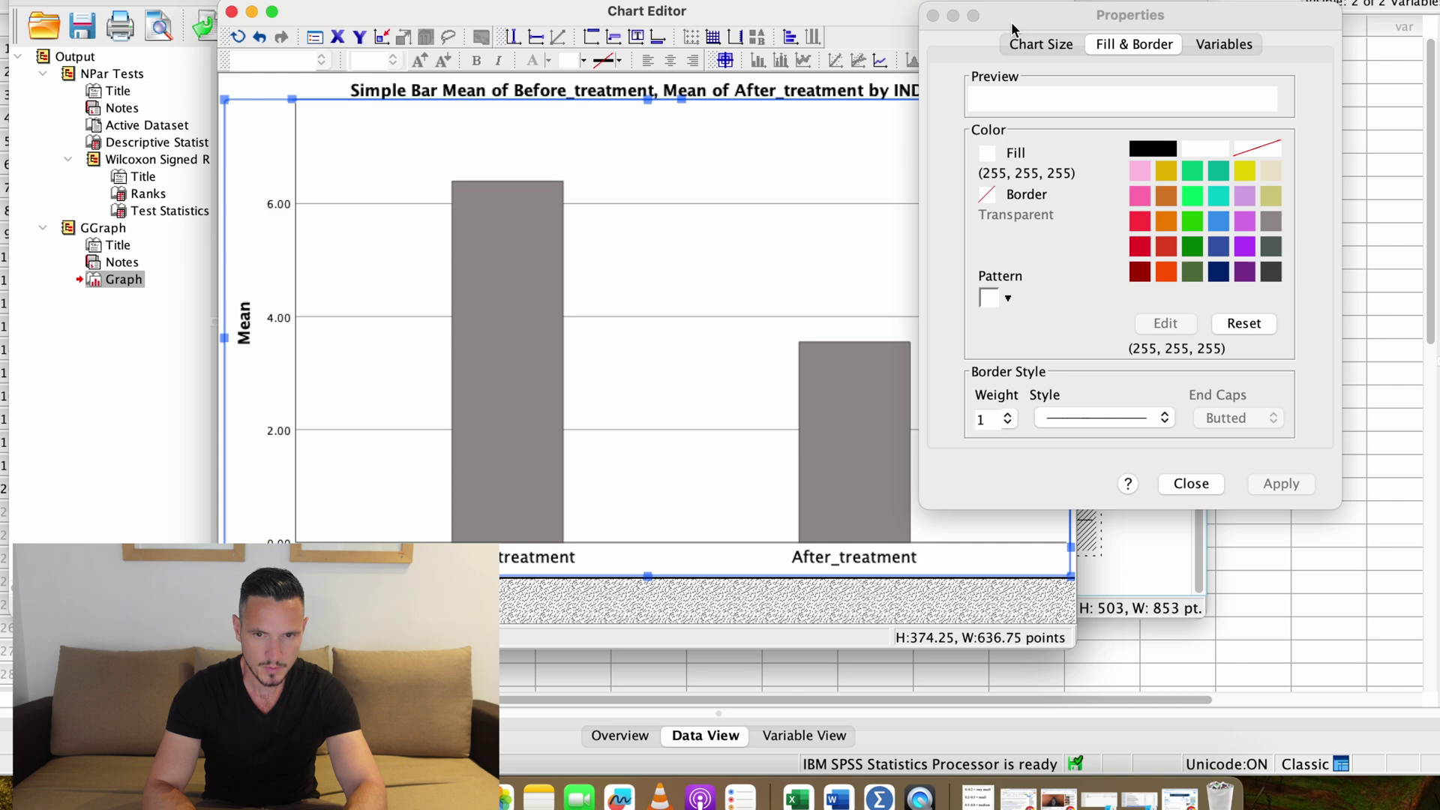
# Delete the bar chart's title.
pyautogui.moveTo(1012, 29); pyautogui.dragTo(1178, 30)
pyautogui.click(860, 178)
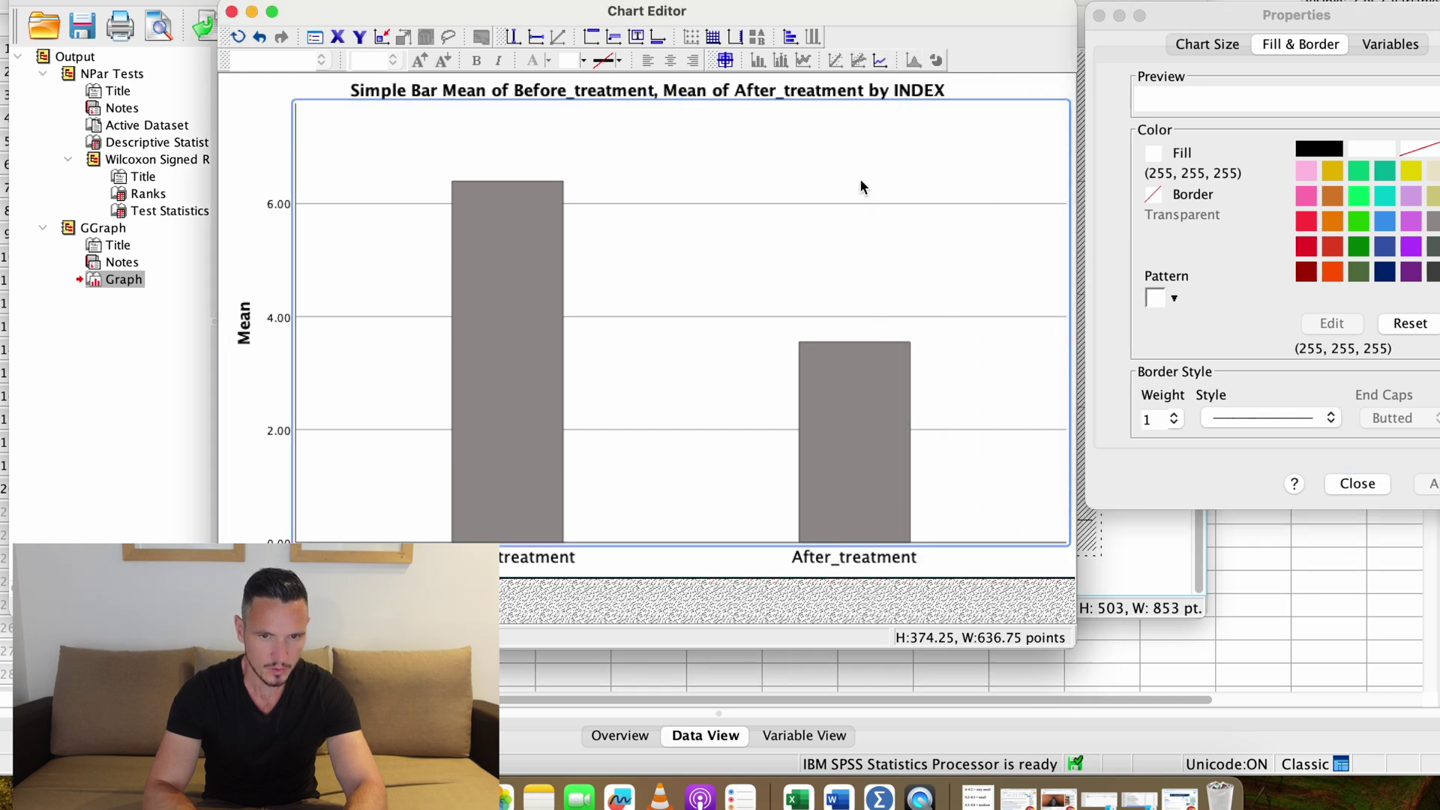
pyautogui.click(753, 90)
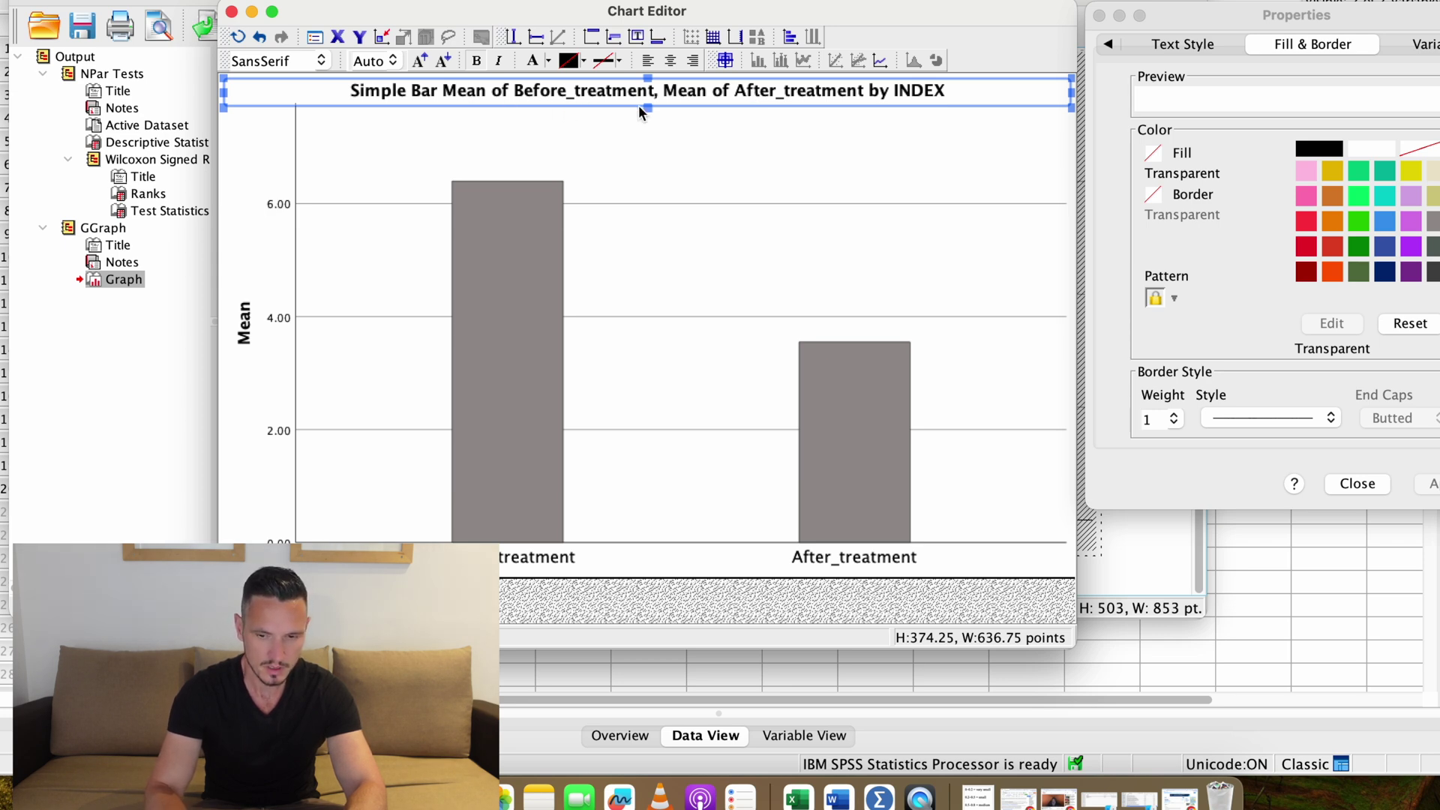
pyautogui.press('Delete')
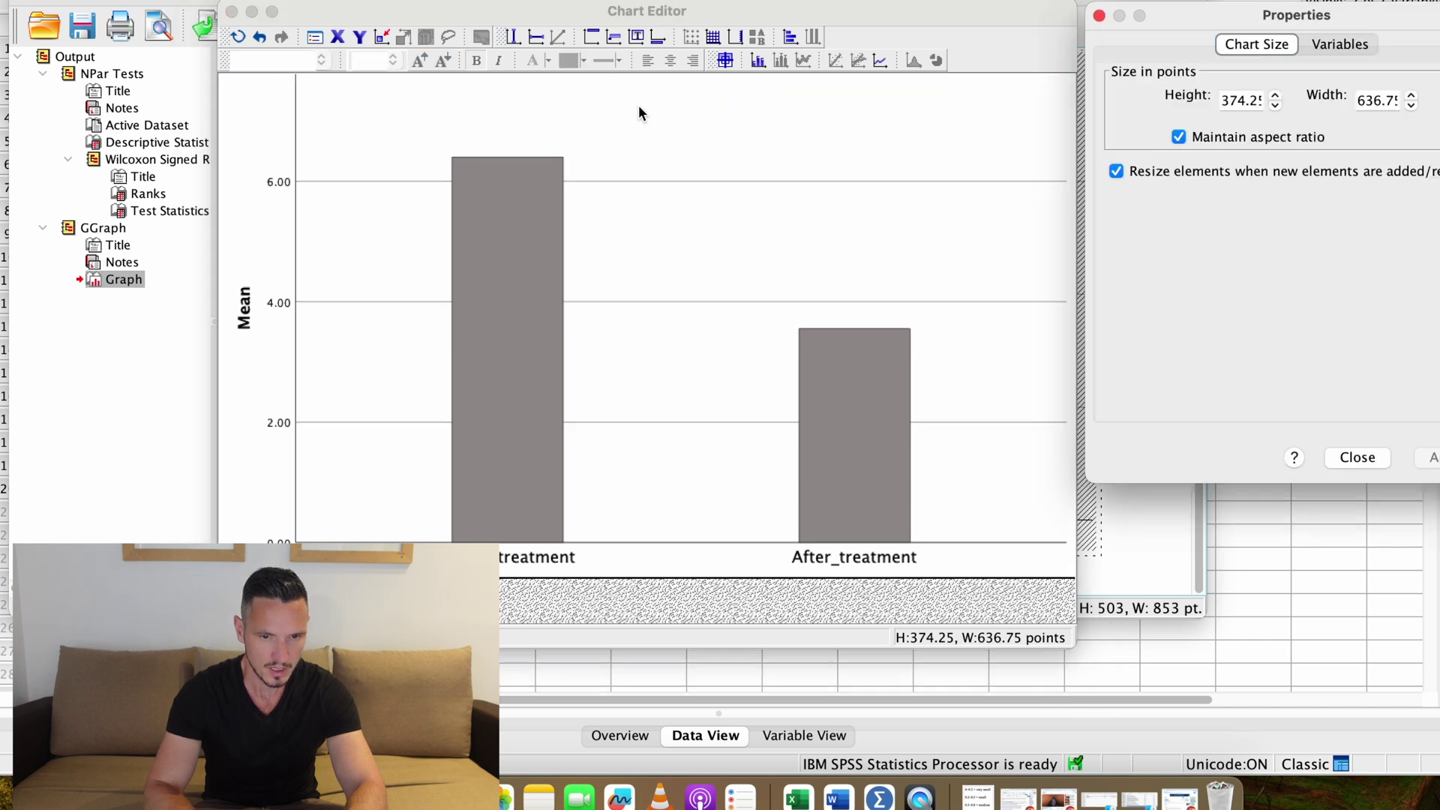
# Rename the category labels to 'Before treatment' and 'After treatment', replacing the underscores.
pyautogui.click(556, 559)
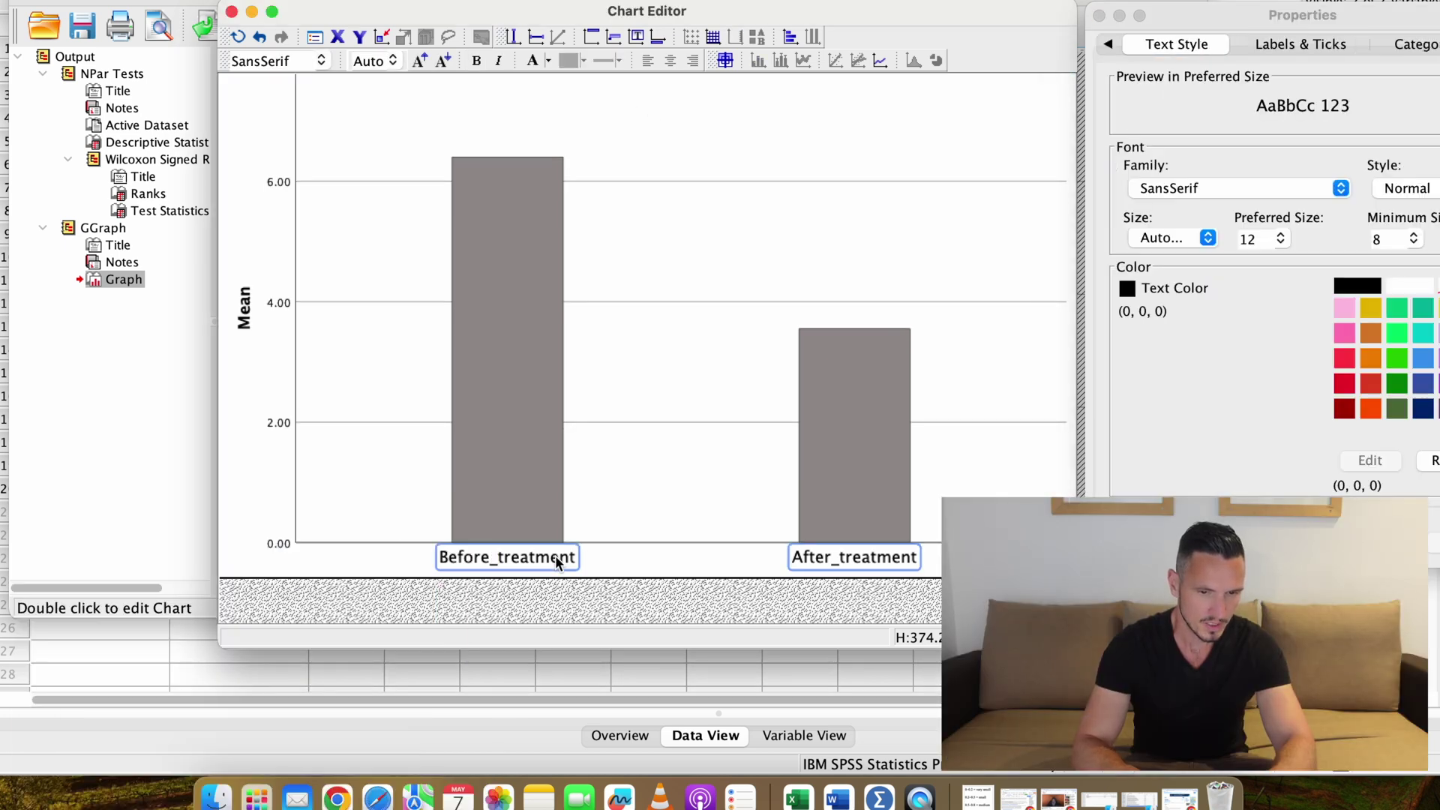
pyautogui.click(555, 558)
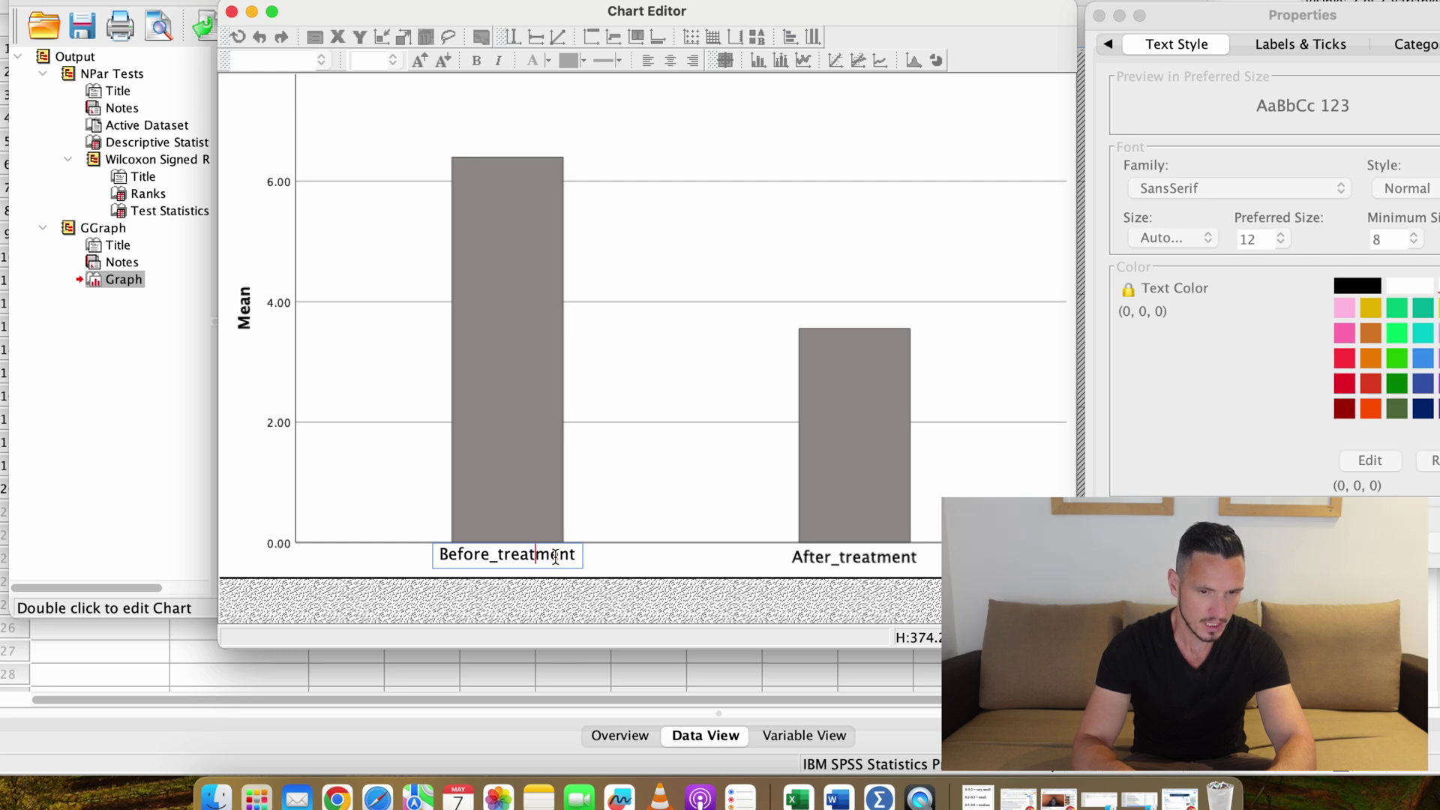
pyautogui.press('BackSpace')
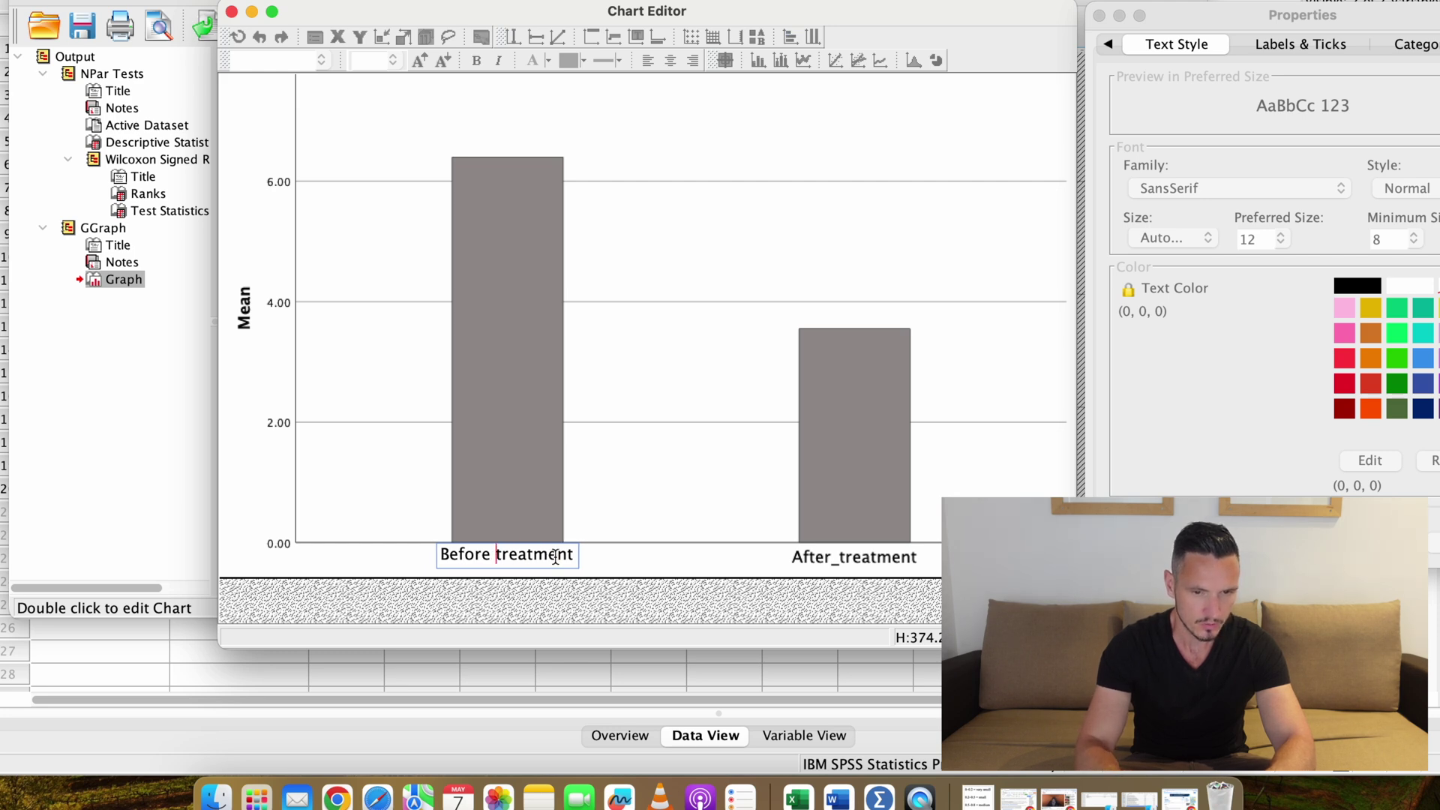
pyautogui.press('Return')
pyautogui.click(882, 560)
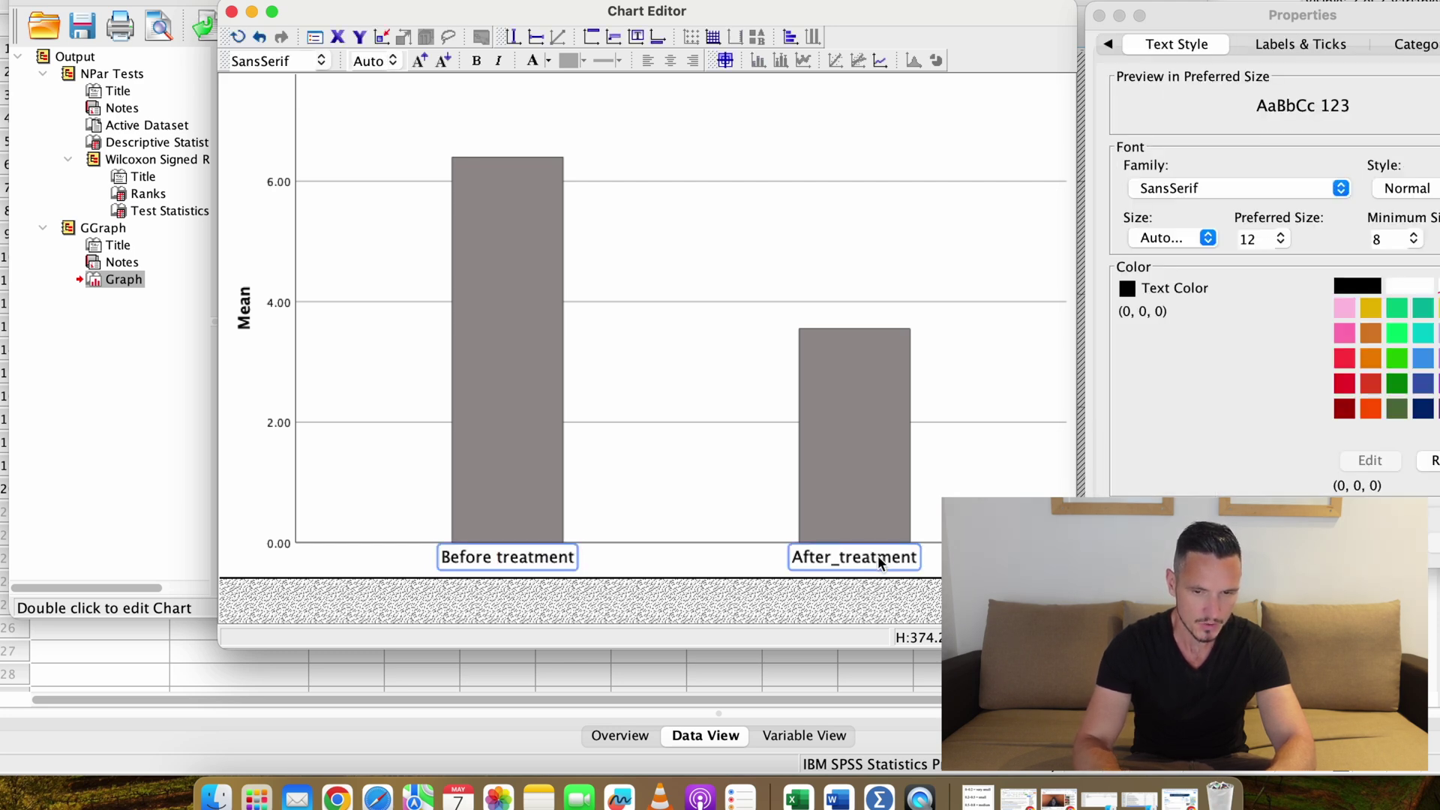
pyautogui.click(878, 555)
pyautogui.press('Left')
pyautogui.press('Left')
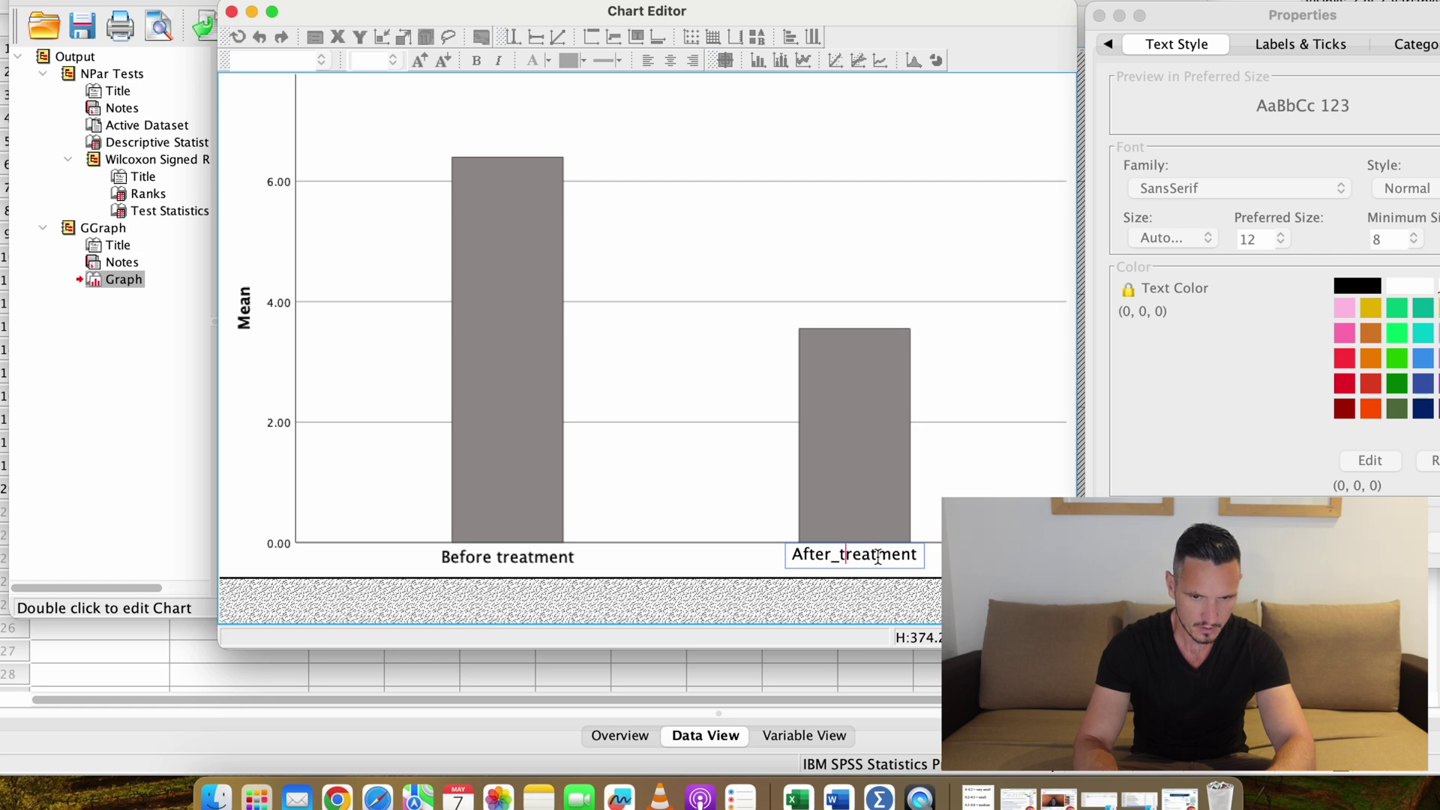
pyautogui.press('BackSpace')
pyautogui.press('Return')
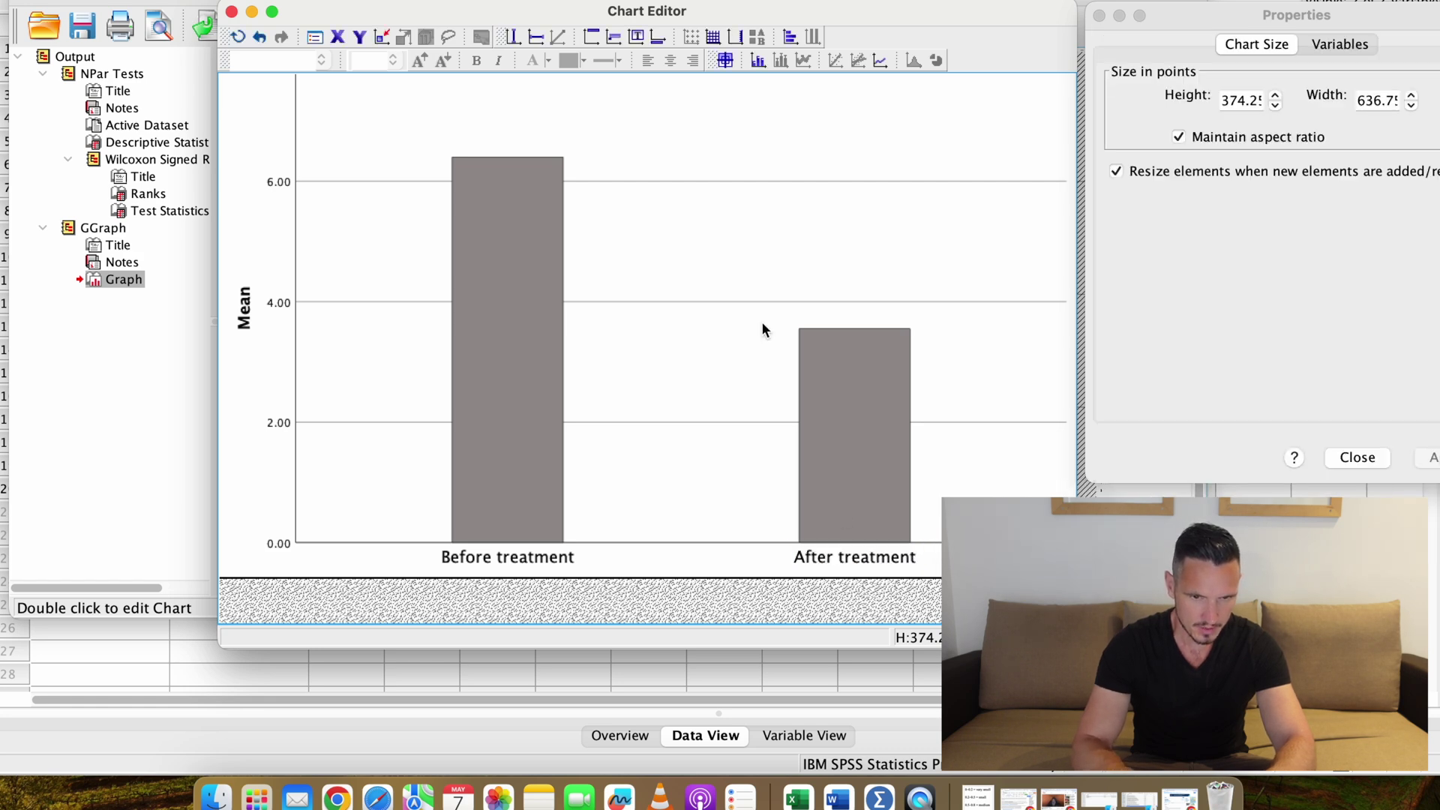
# Set the y-axis value labels to Times New Roman, preferred size 16.
pyautogui.click(272, 303)
pyautogui.moveTo(1224, 18); pyautogui.dragTo(940, 4)
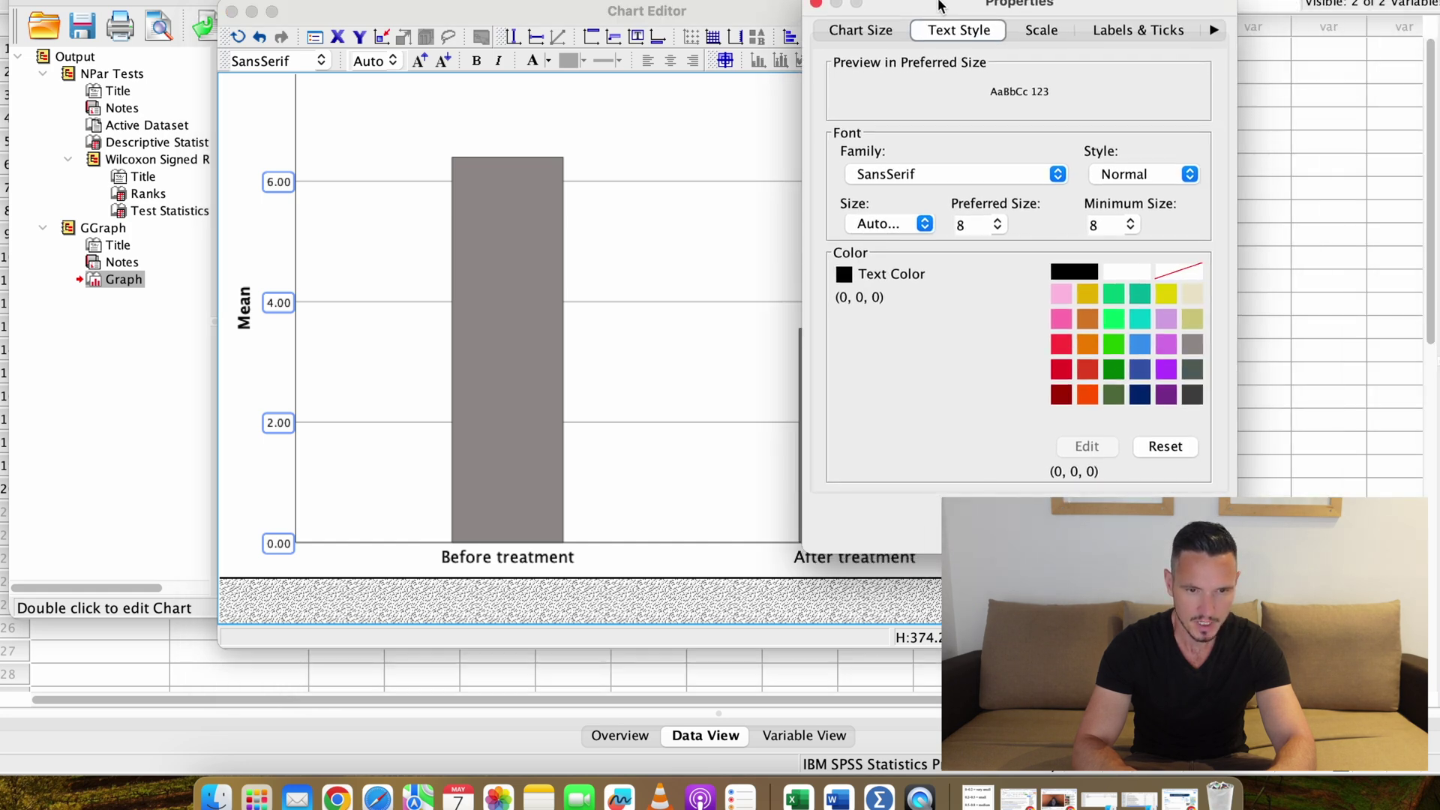
pyautogui.click(1058, 176)
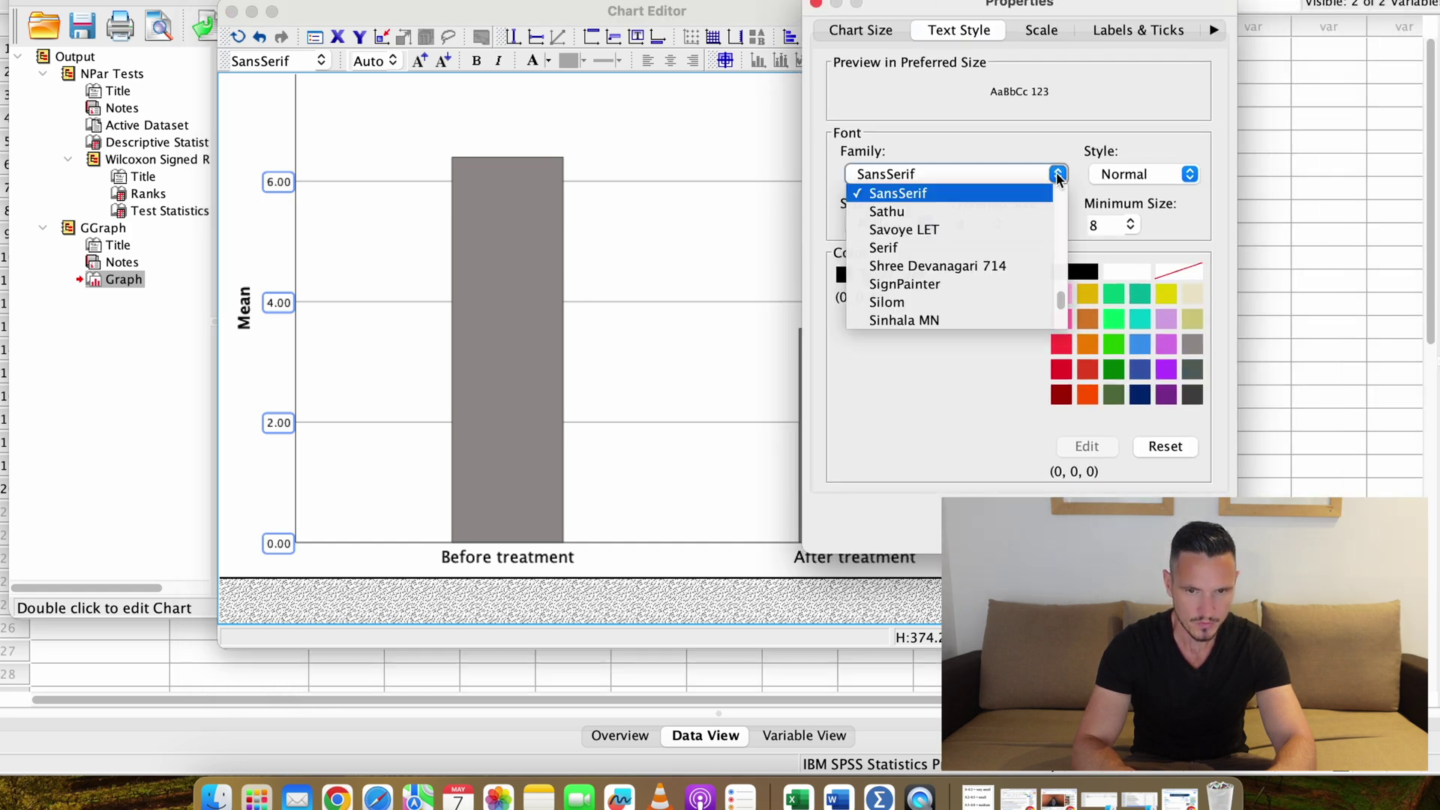
pyautogui.scroll(-10, 1007, 248)
pyautogui.scroll(1, 1007, 248)
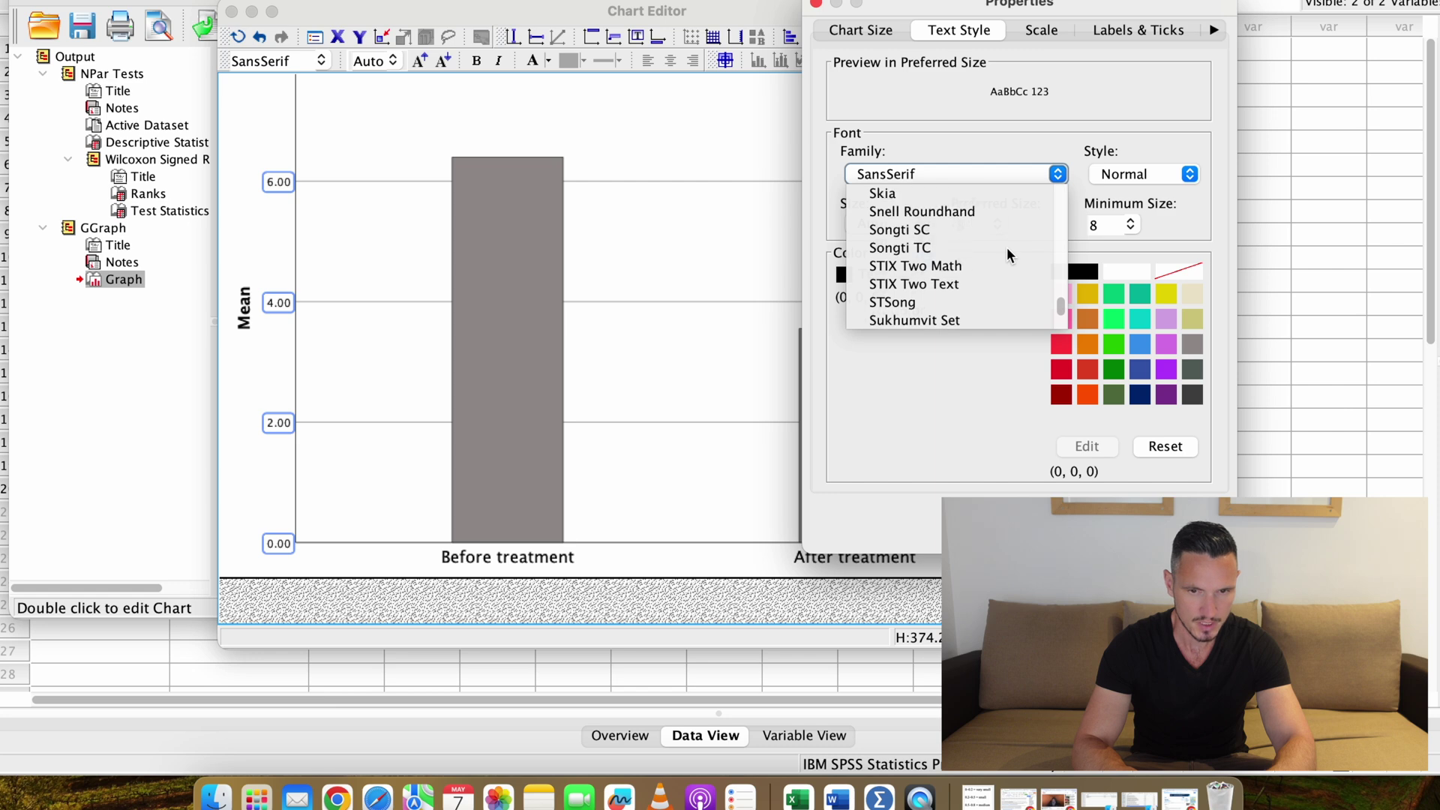
pyautogui.scroll(-5, 1007, 248)
pyautogui.scroll(-2, 1007, 249)
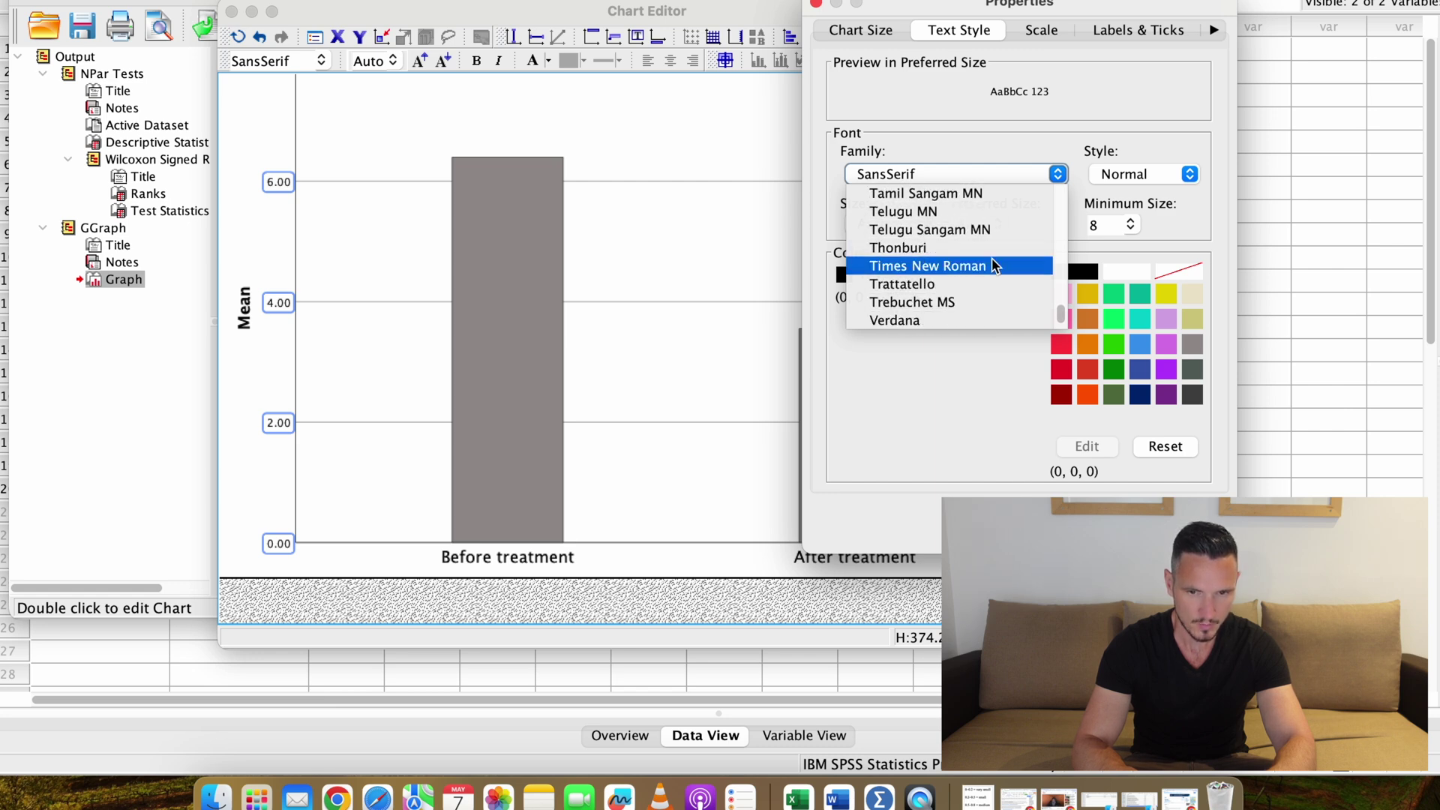
pyautogui.click(986, 267)
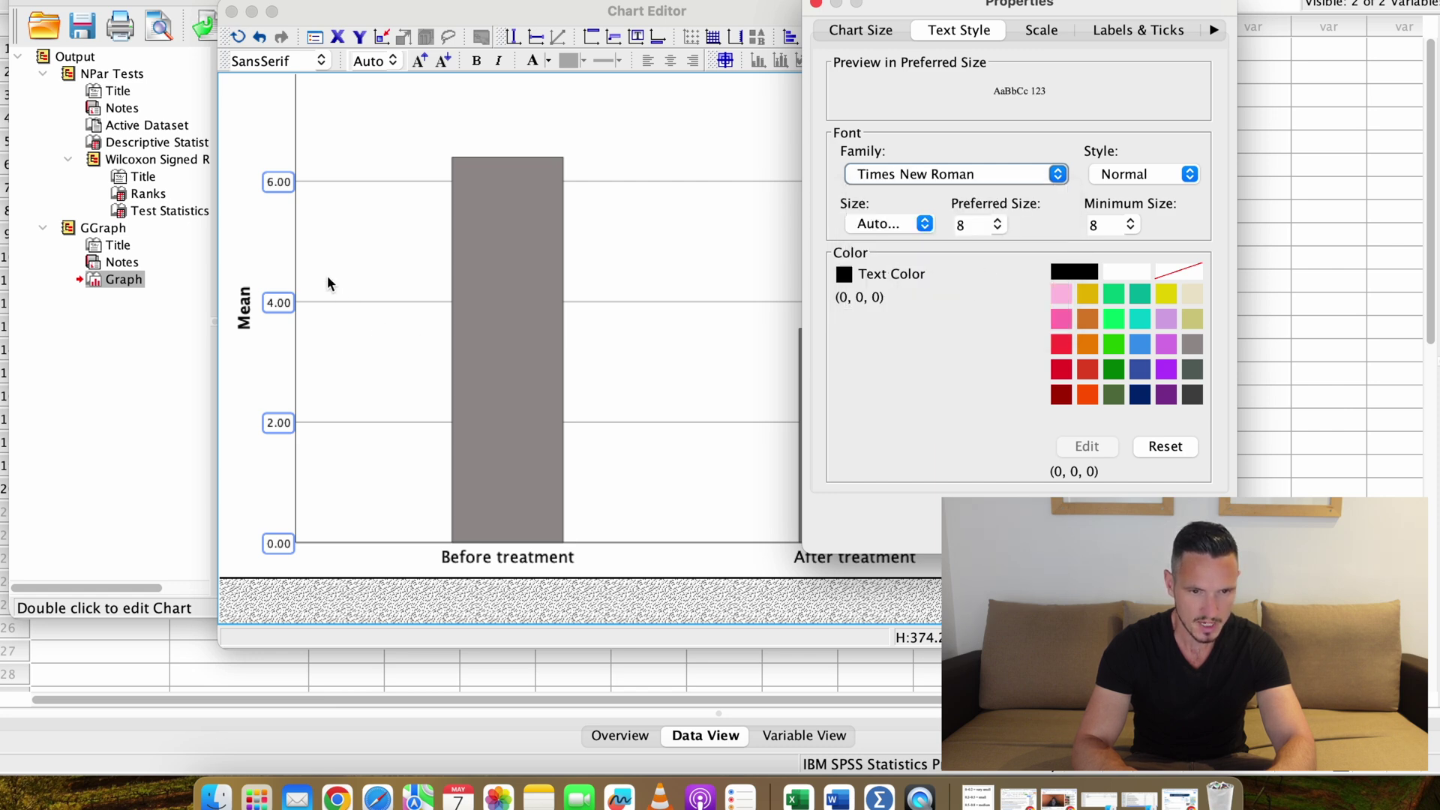
pyautogui.click(997, 225)
pyautogui.click(987, 334)
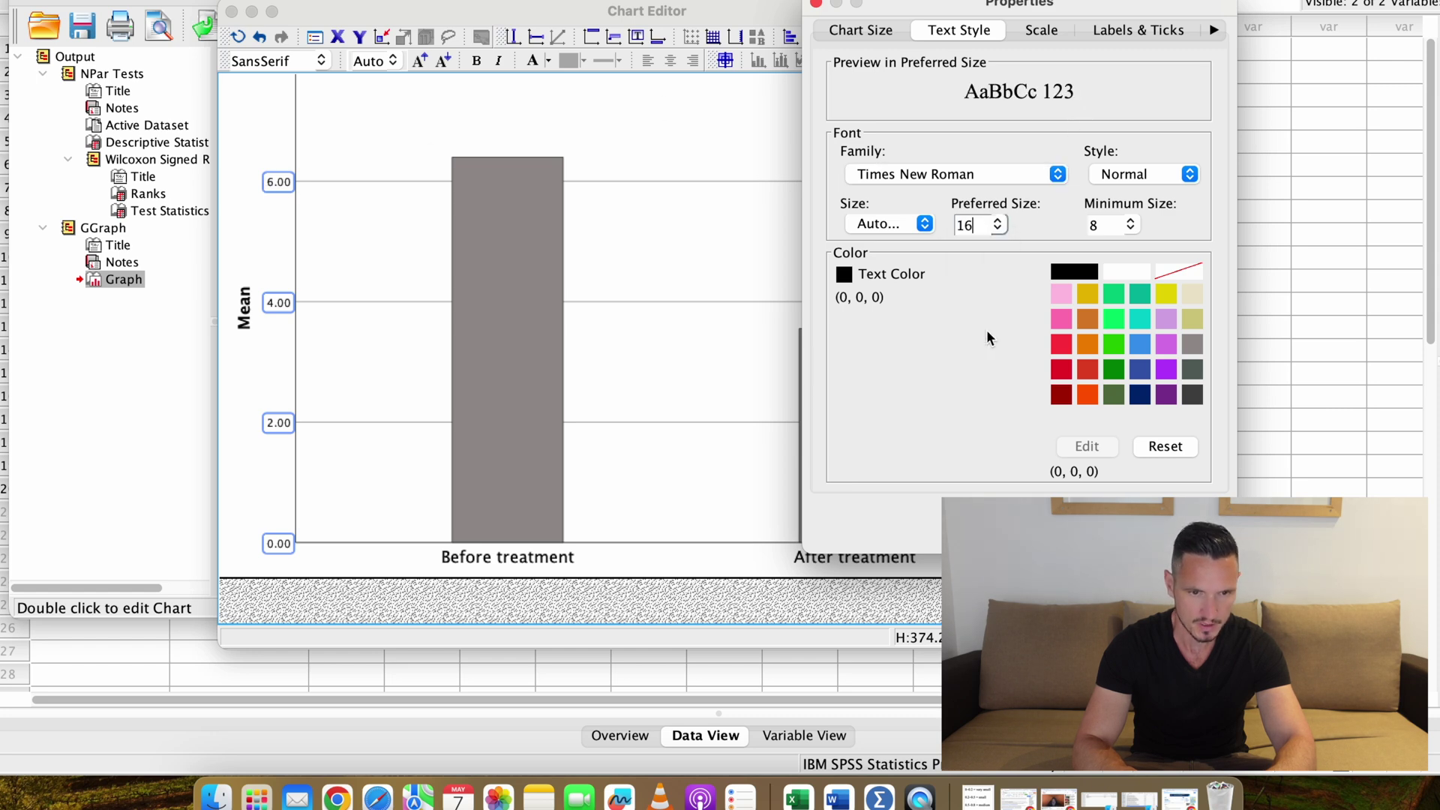
pyautogui.press('Return')
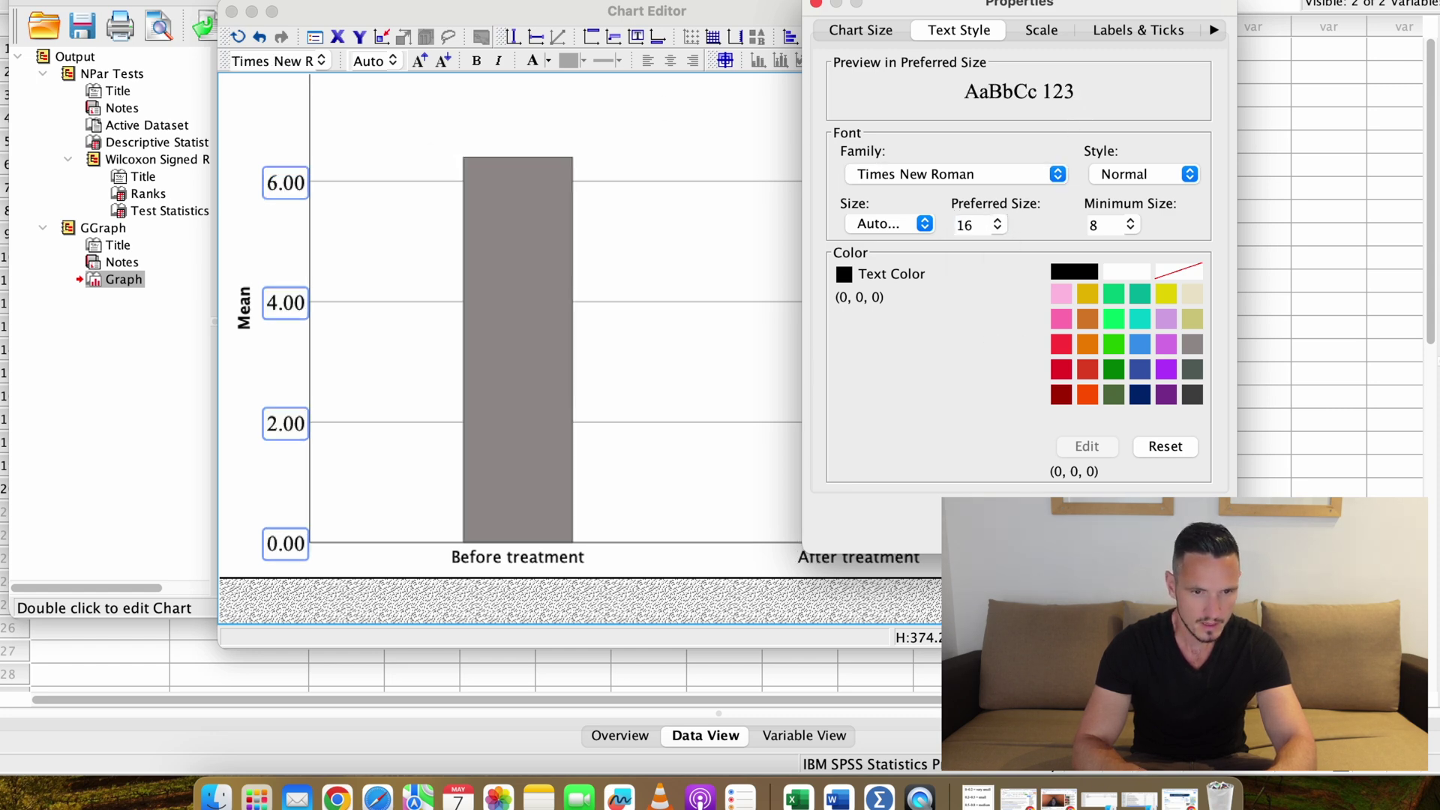
pyautogui.moveTo(897, 10); pyautogui.dragTo(1146, 30)
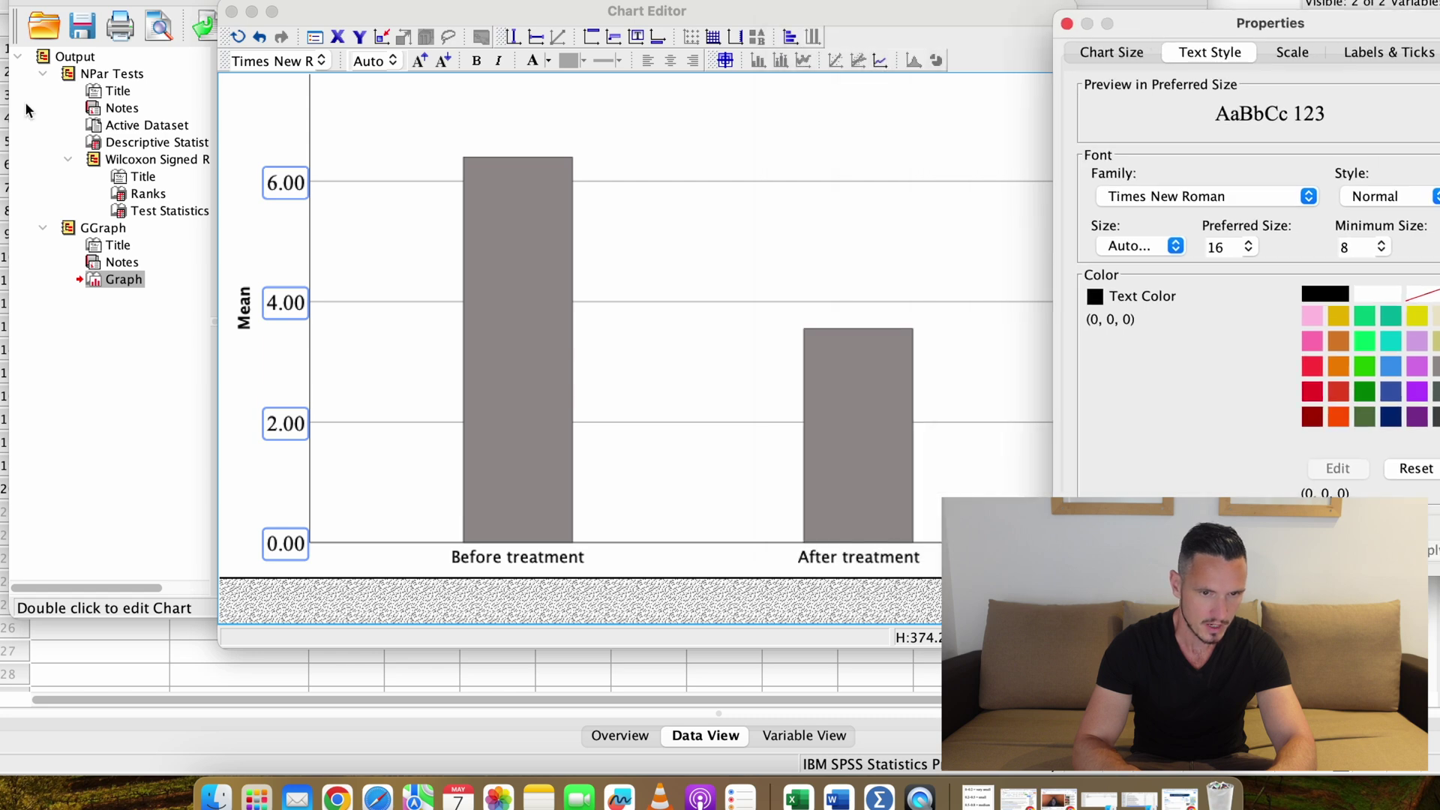
# Close the Chart Editor, returning the restyled bar chart to the output viewer.
pyautogui.click(822, 142)
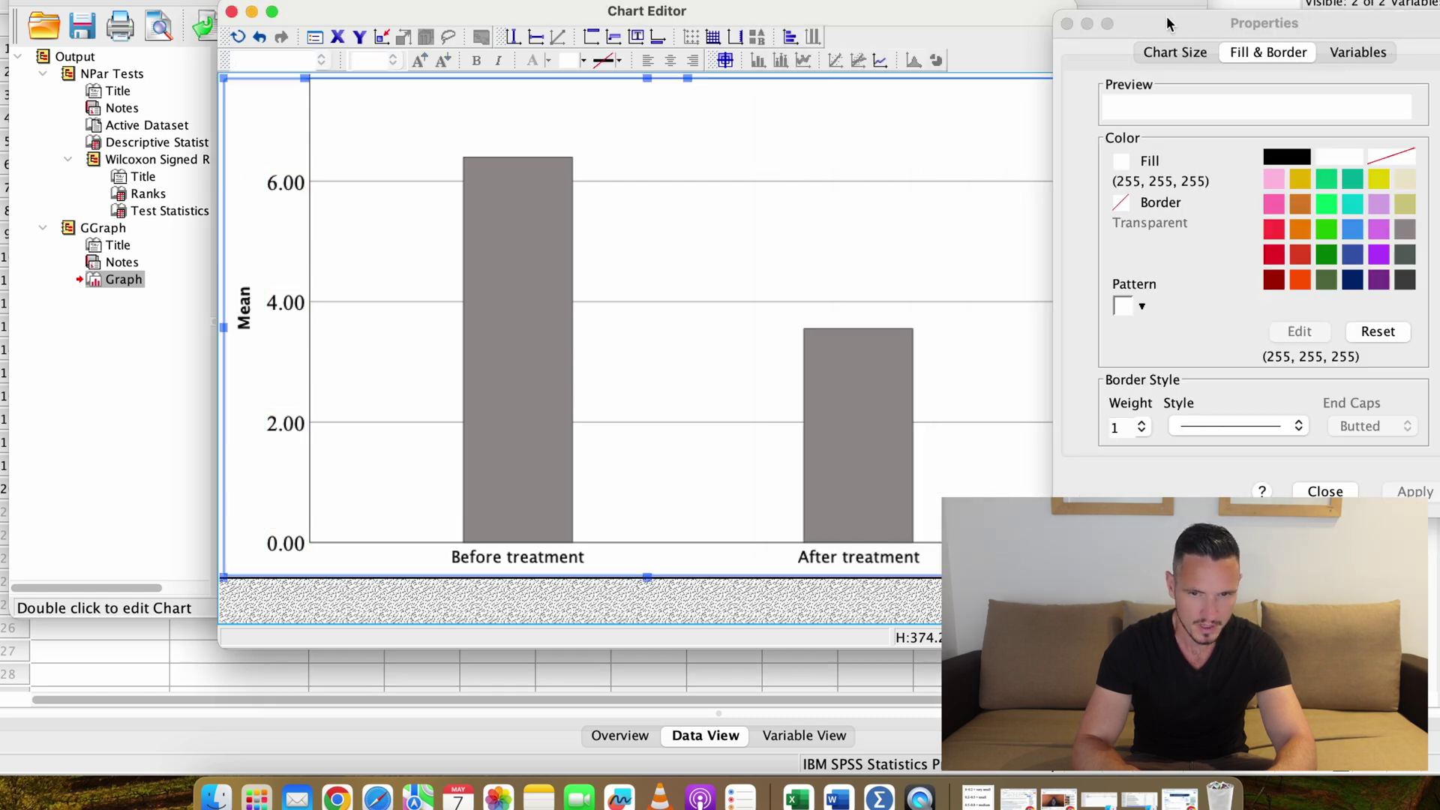
pyautogui.click(7, 799)
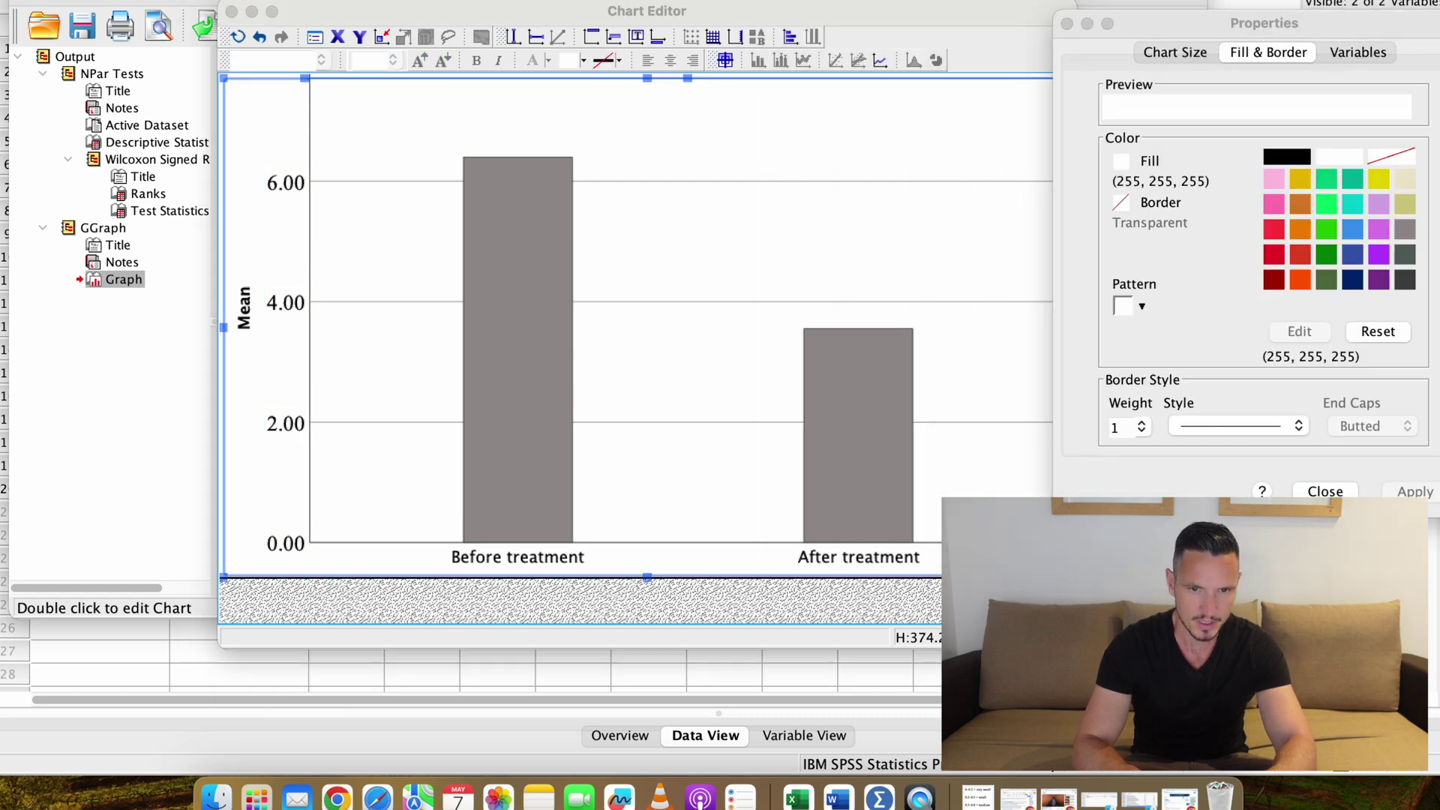
pyautogui.click(951, 16)
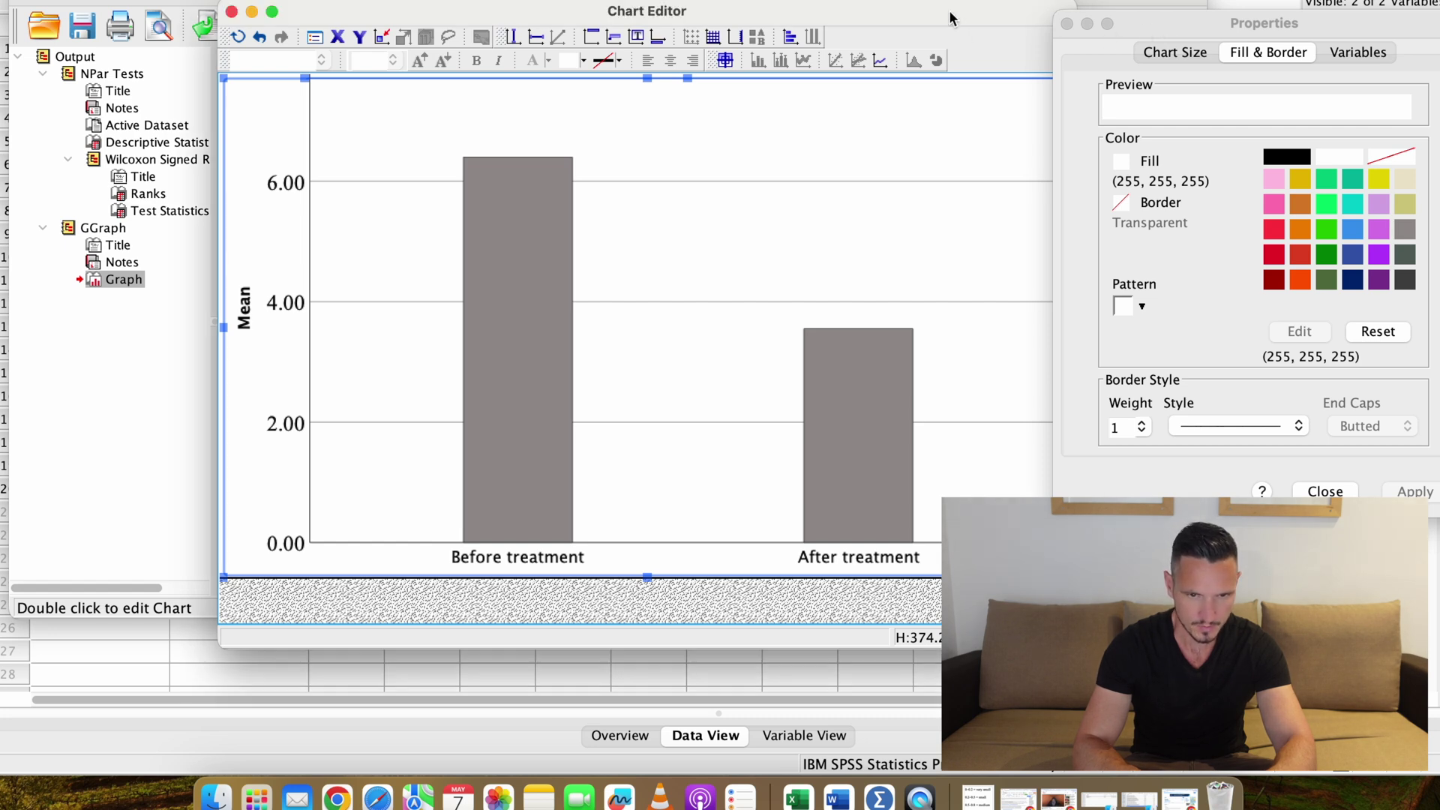
pyautogui.click(231, 12)
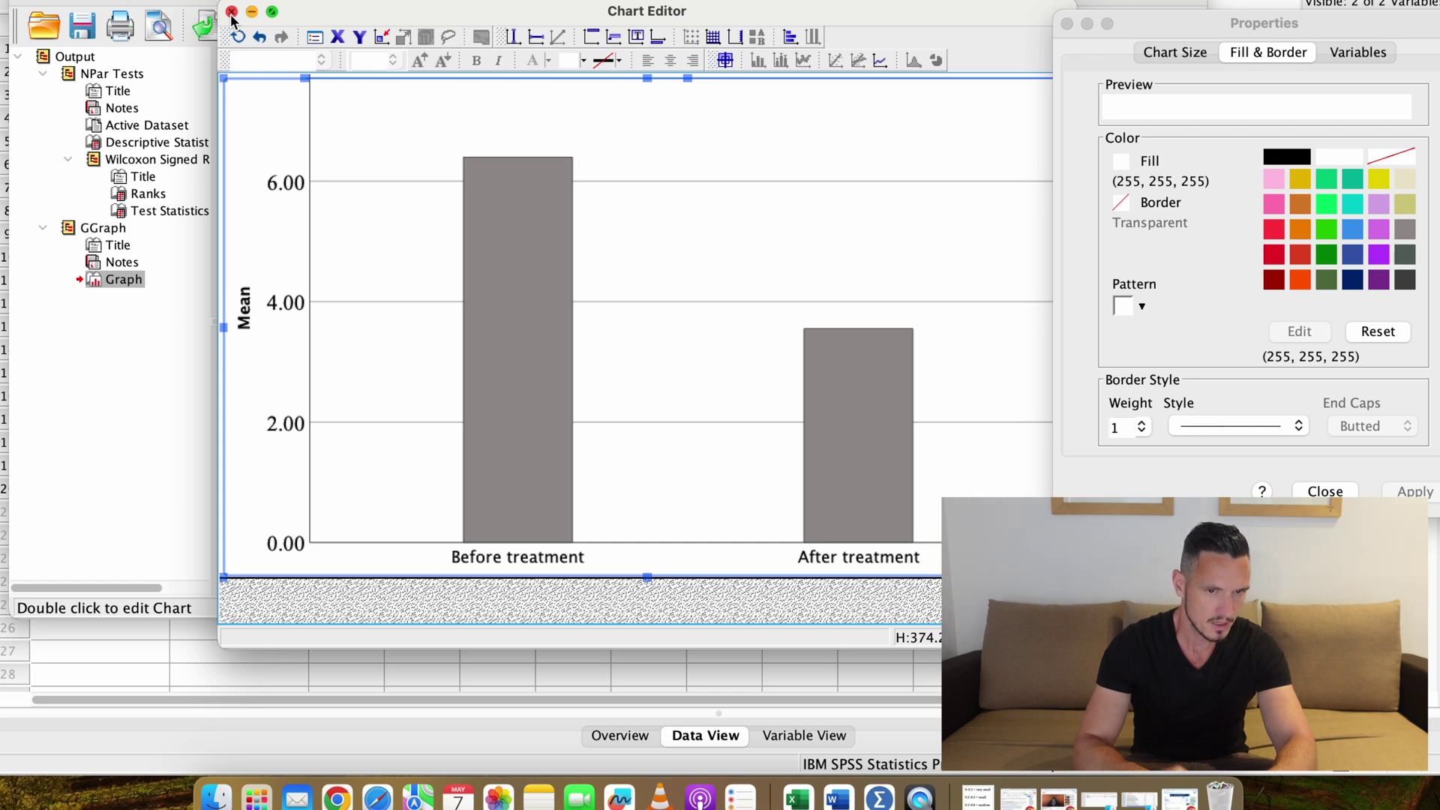
pyautogui.scroll(10, 774, 343)
pyautogui.scroll(-7, 774, 351)
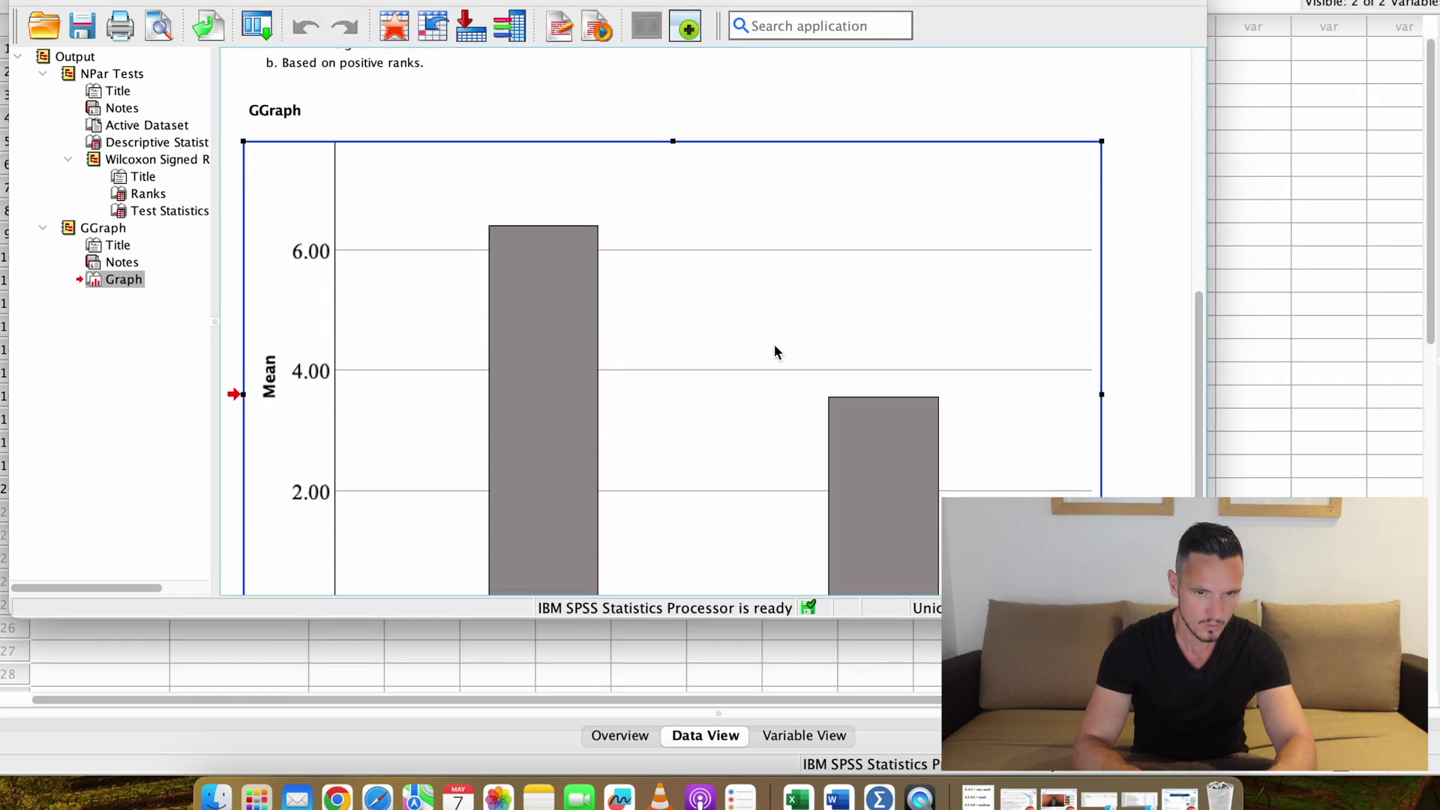
pyautogui.scroll(8, 659, 307)
pyautogui.click(659, 307)
pyautogui.scroll(-8, 657, 298)
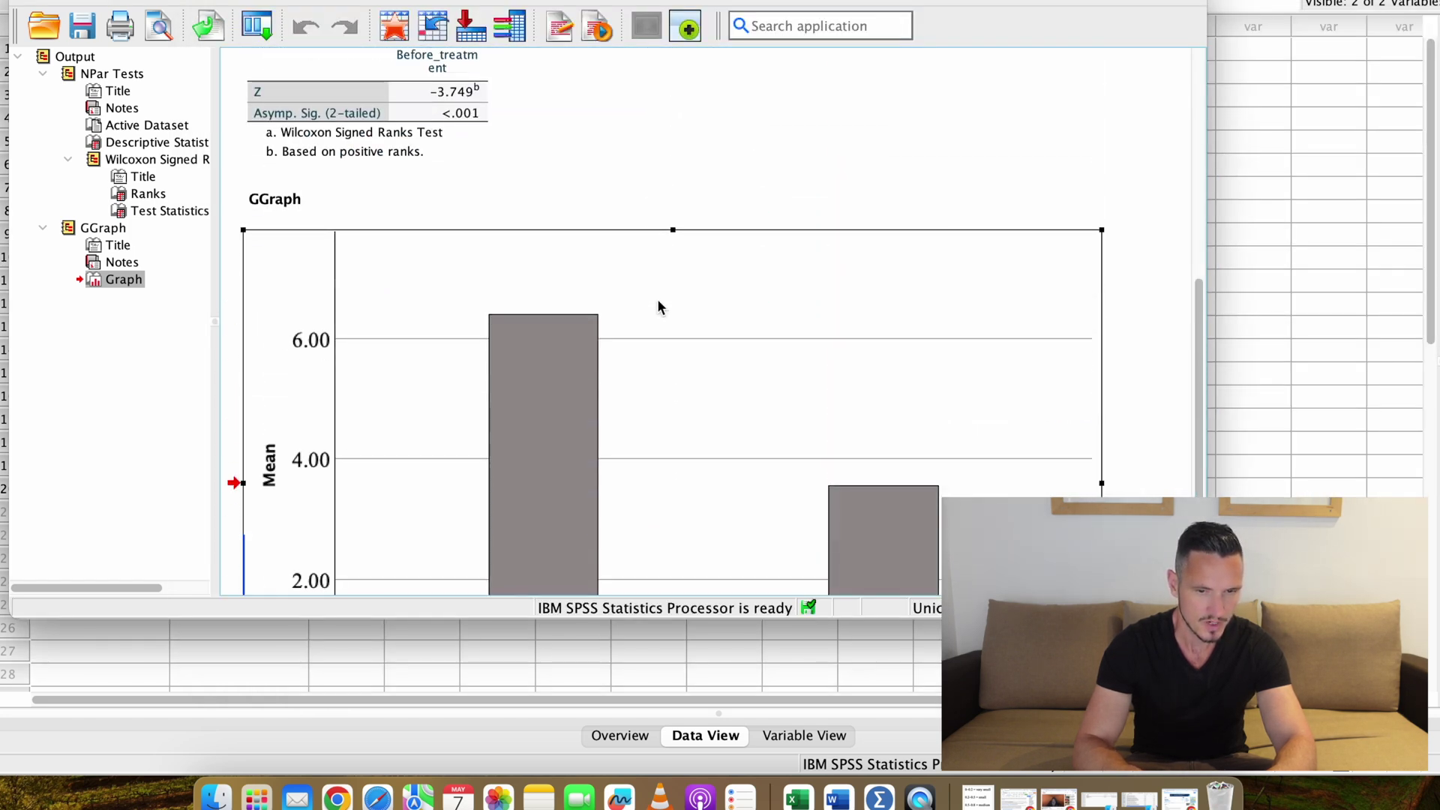